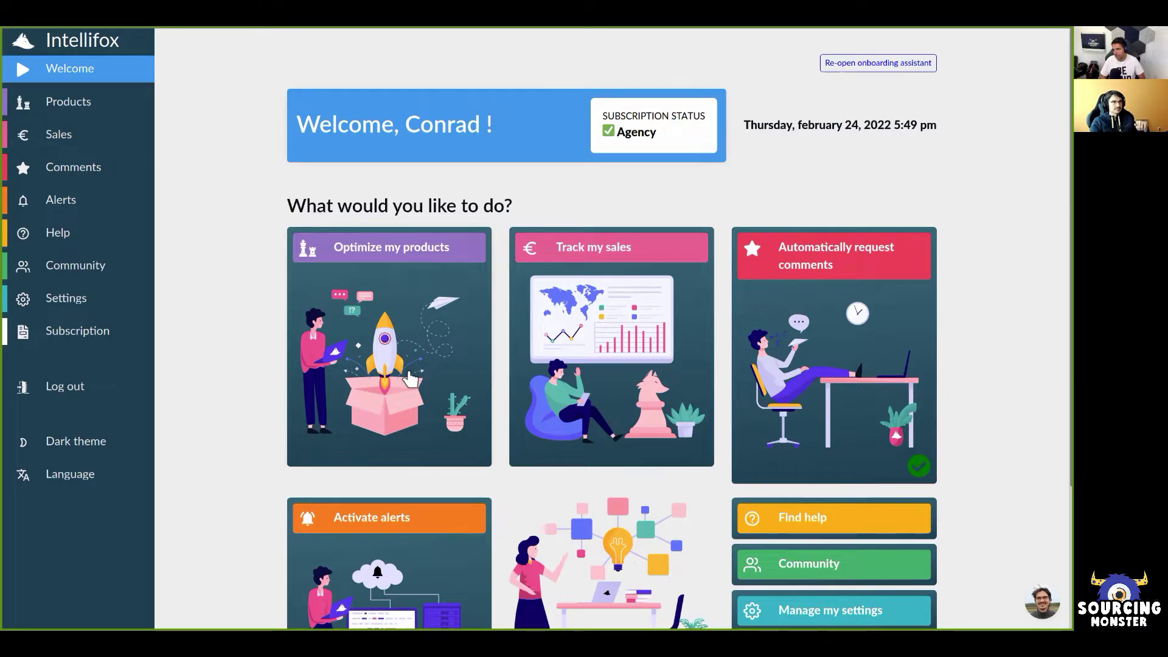
Open the product listing optimization page and examine the optimization scores of the listed products.
click(408, 377)
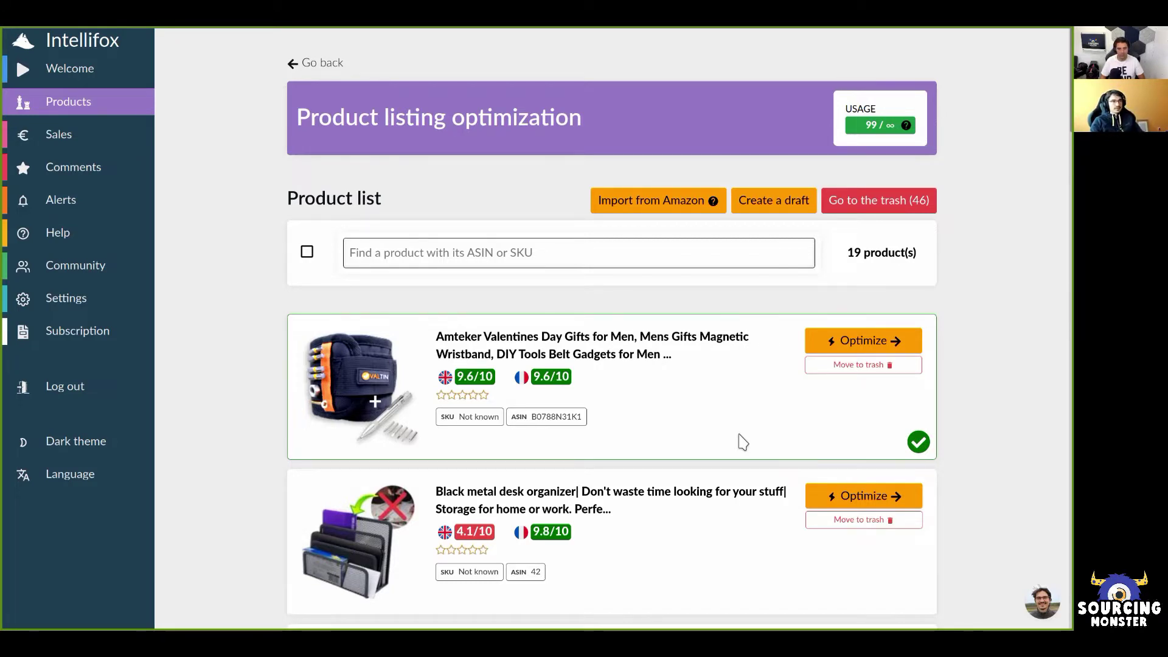
mouse_move(605, 369)
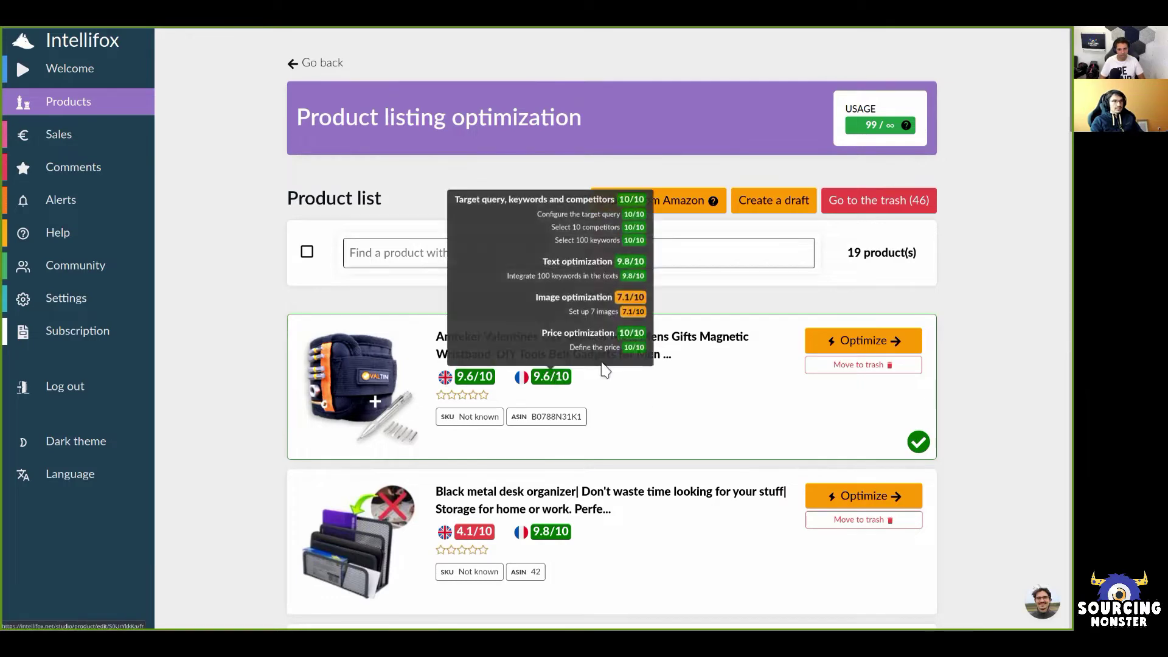
scroll(733, 407, down, 1)
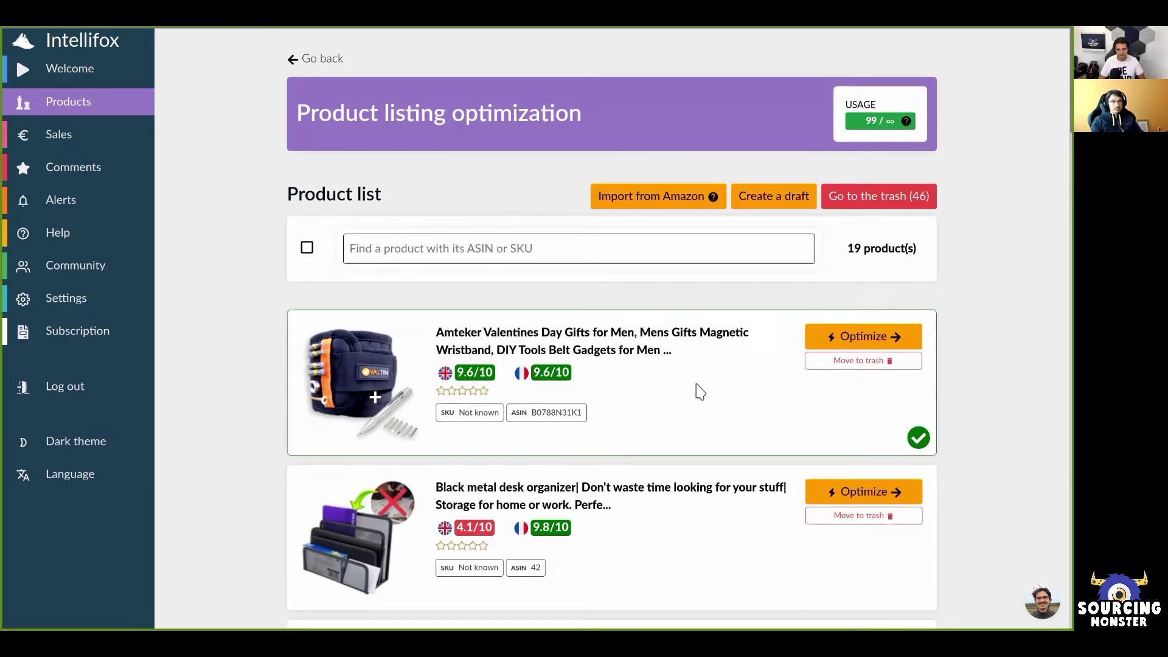
scroll(700, 392, down, 7)
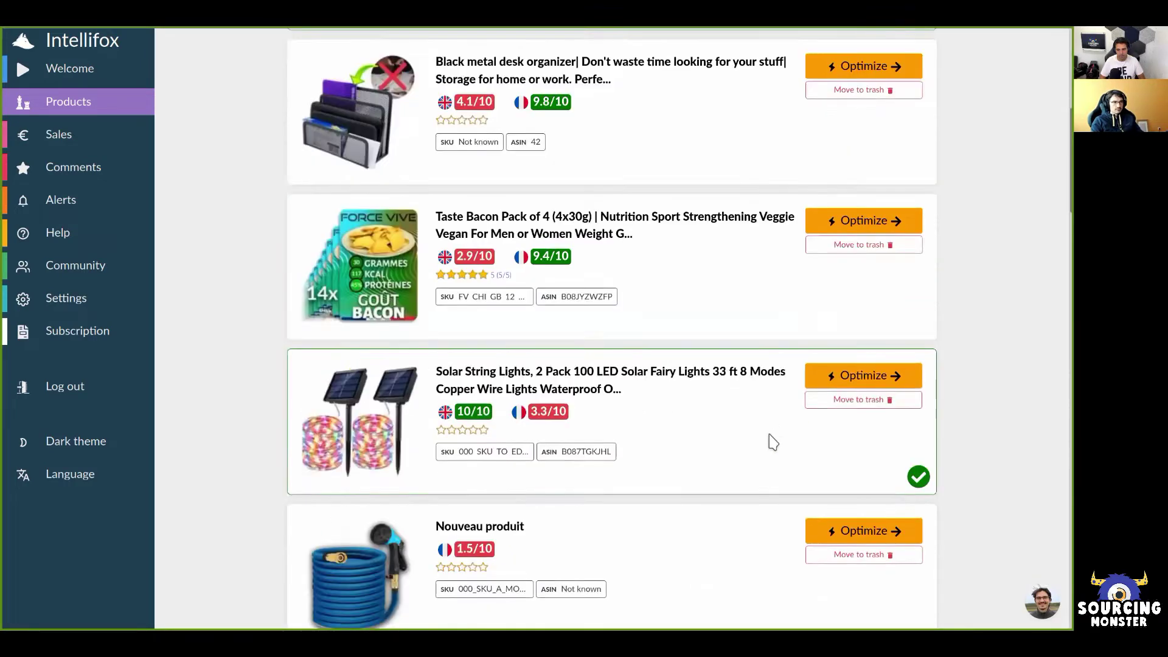
scroll(761, 456, down, 6)
scroll(460, 348, up, 13)
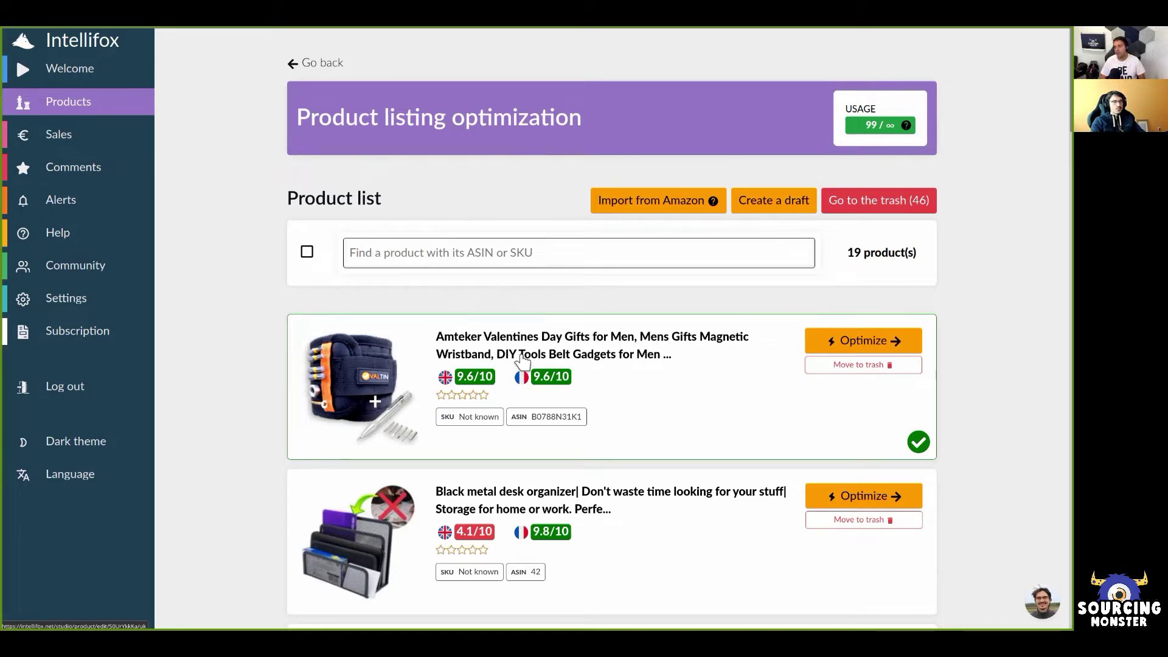
Open the Amteker magnetic wristband product and bring up its empty Image 6 in the image editor with the existing pictures.
click(523, 360)
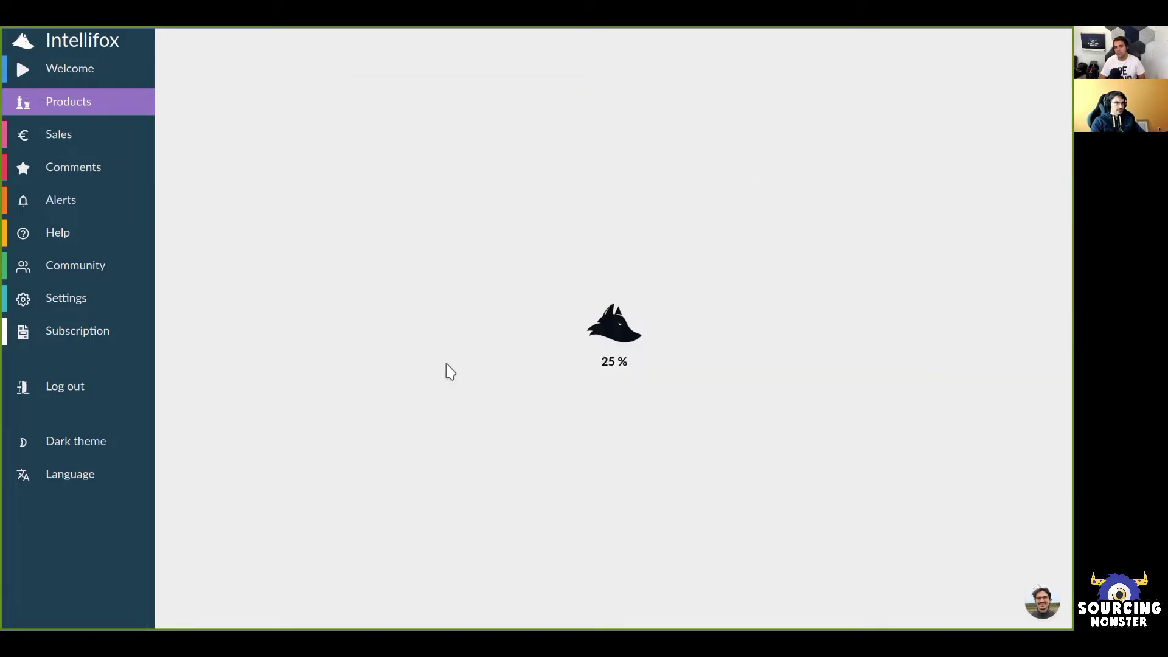
scroll(473, 389, down, 2)
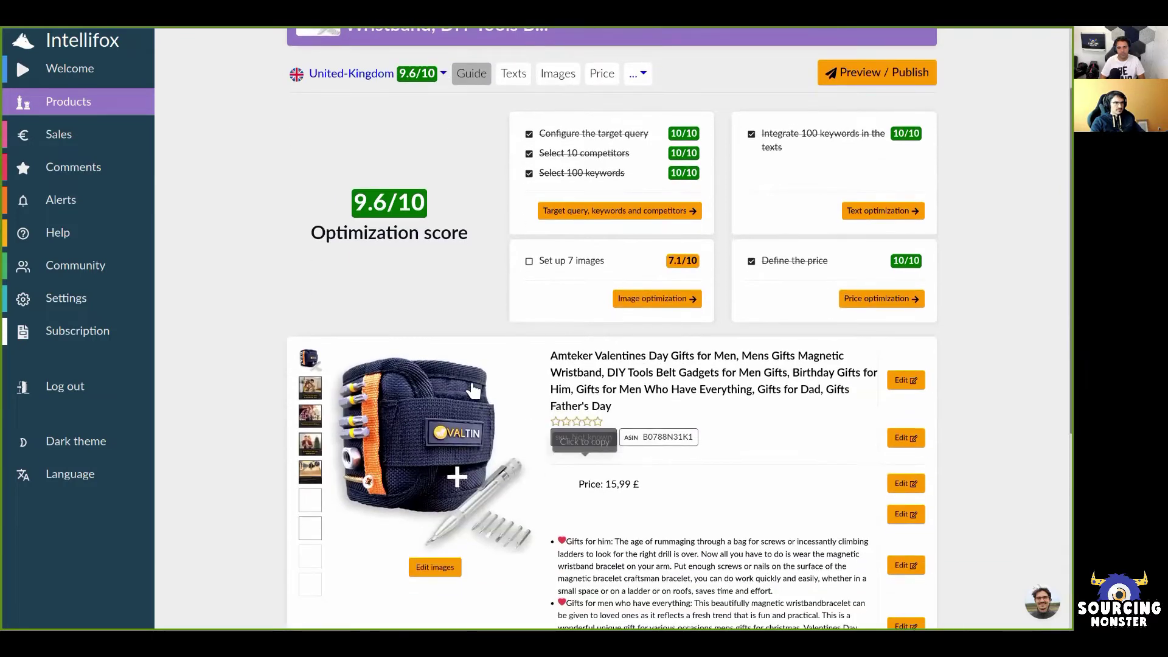
scroll(473, 389, down, 2)
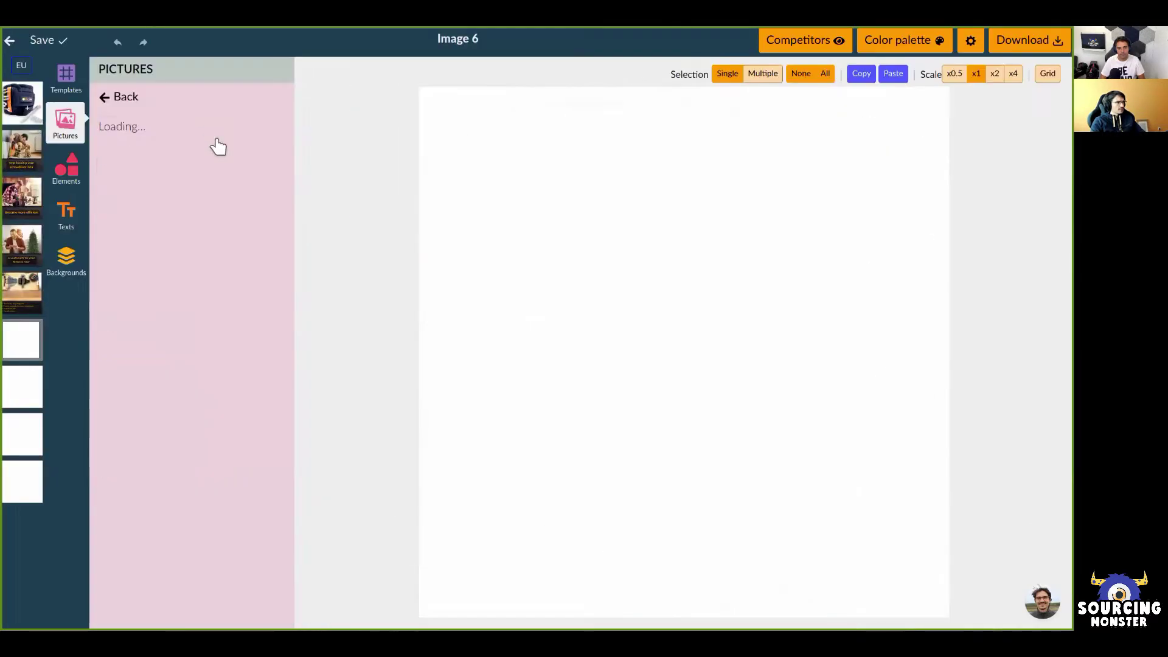
Add the "Magnetic Wrist Band" product picture to Image 6 and make it fill the whole canvas.
click(241, 224)
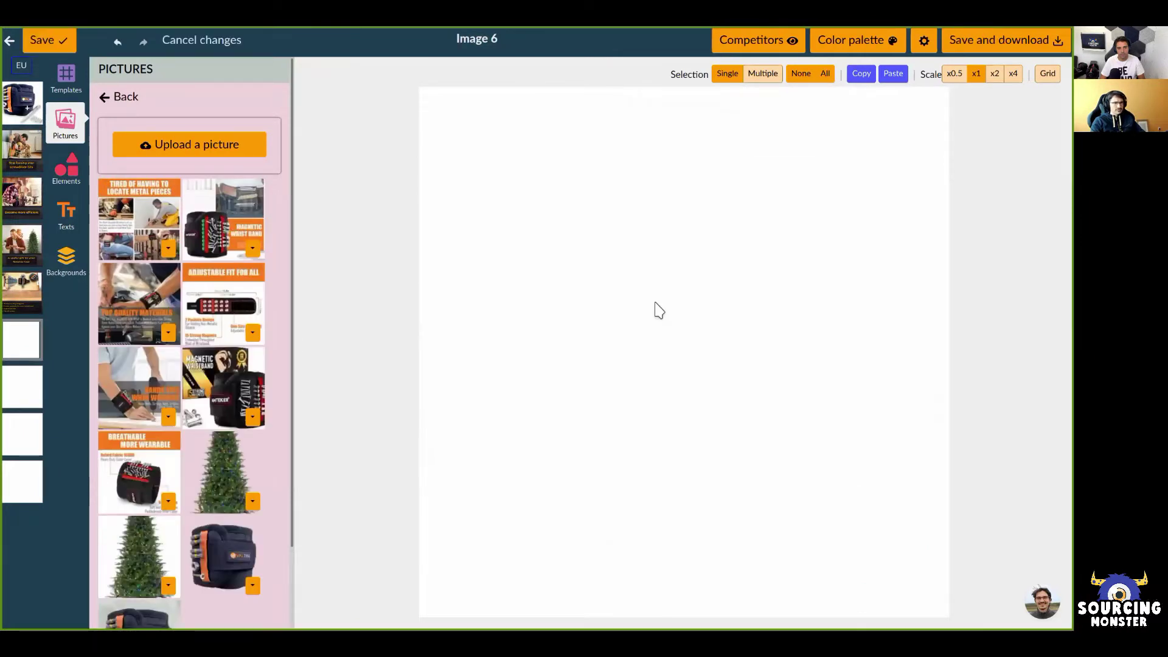
click(940, 70)
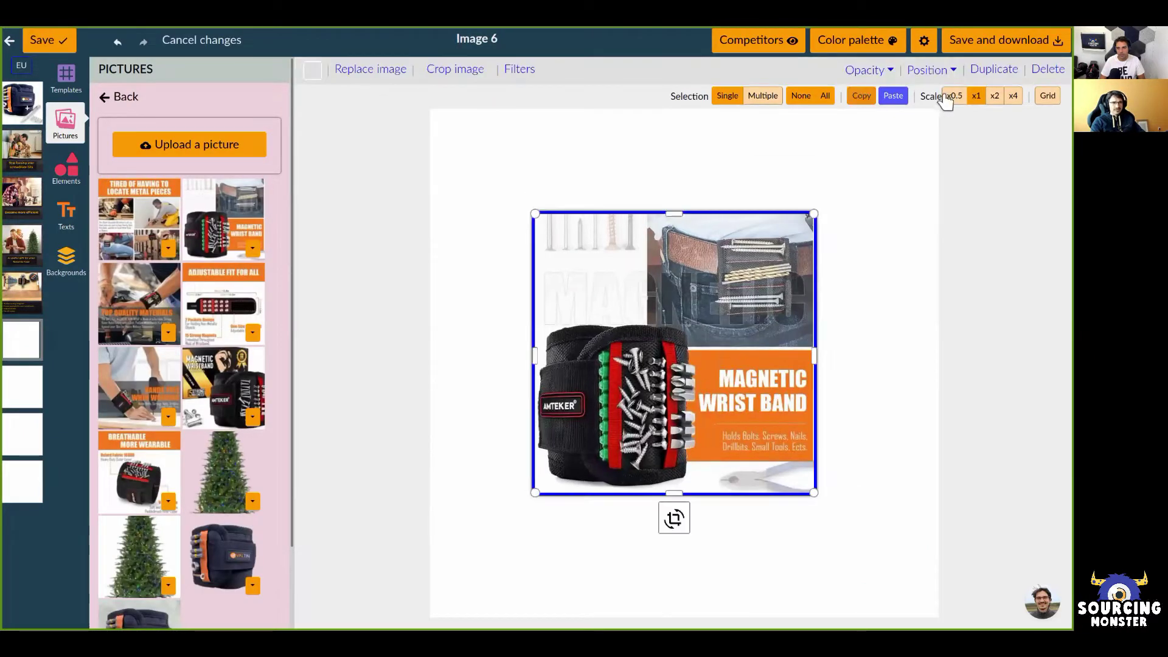
click(1051, 486)
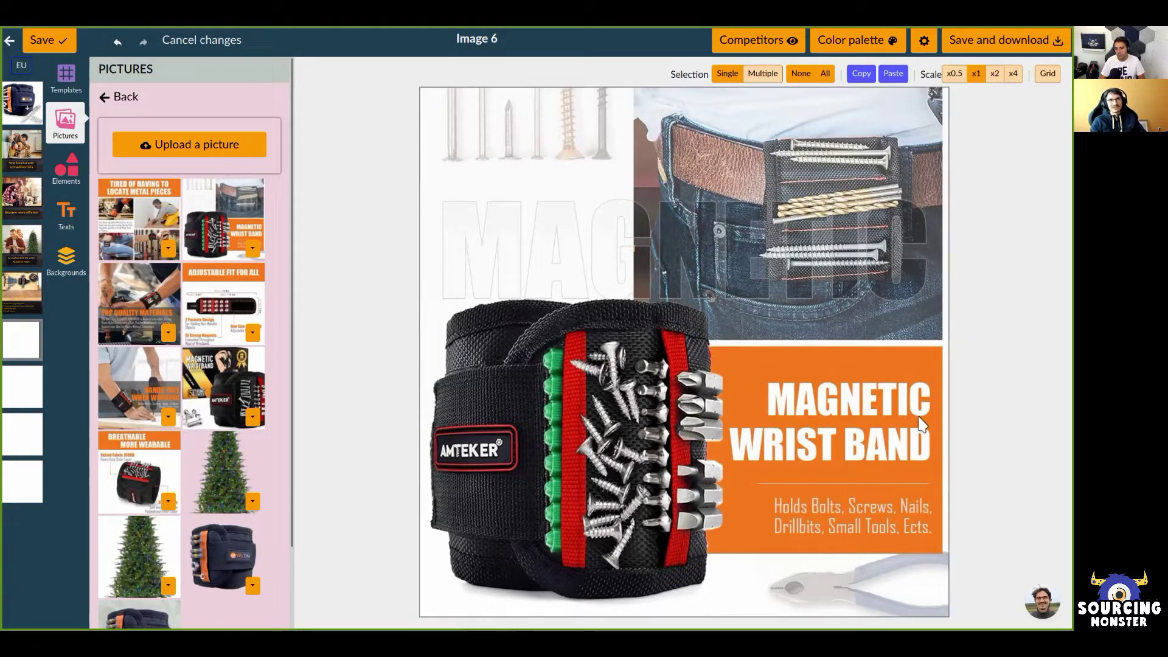
Add a solid red rectangle and size it to cover the text in the picture's orange panel.
click(70, 177)
scroll(207, 474, down, 4)
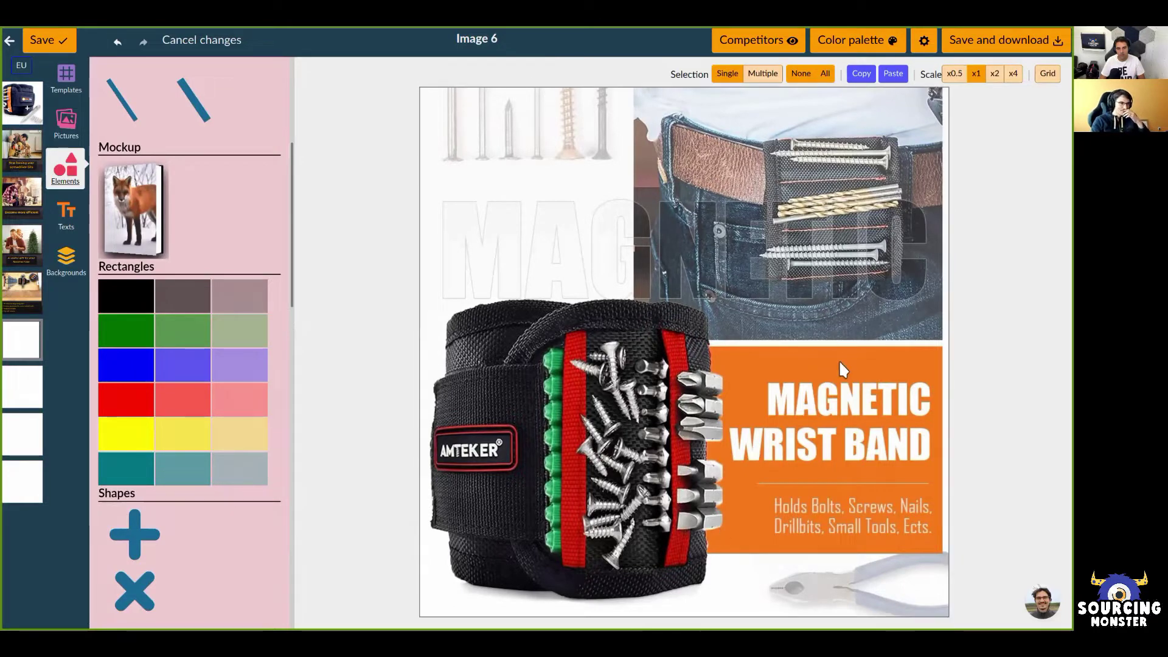
drag(145, 410, 599, 272)
drag(683, 287, 840, 455)
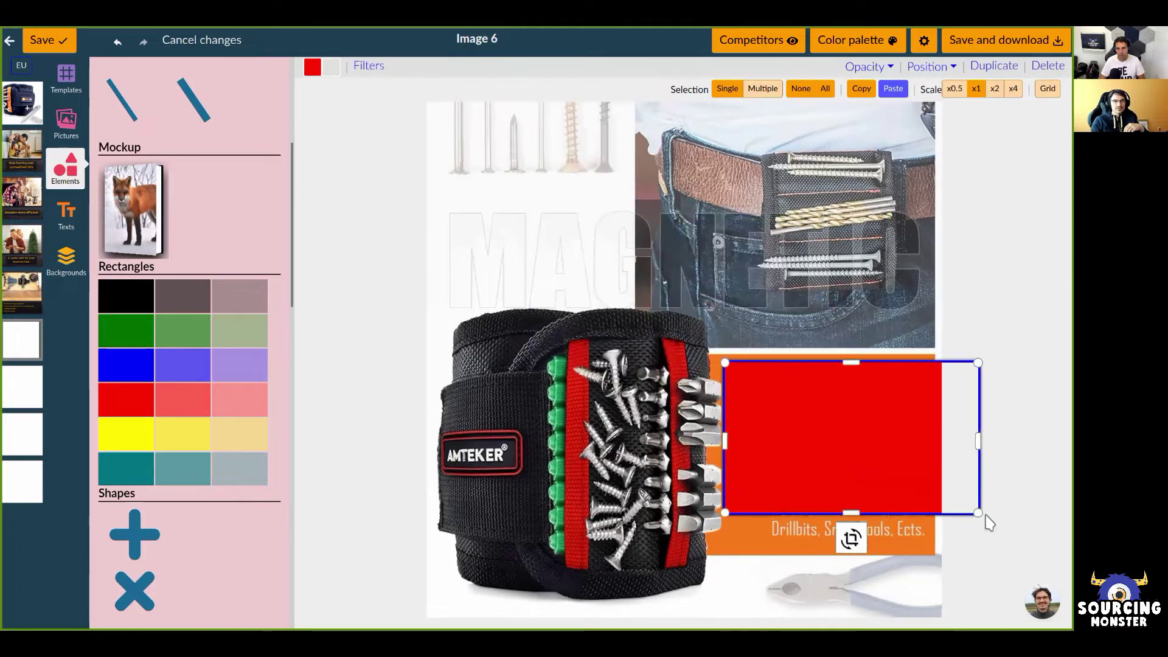
drag(983, 516, 928, 545)
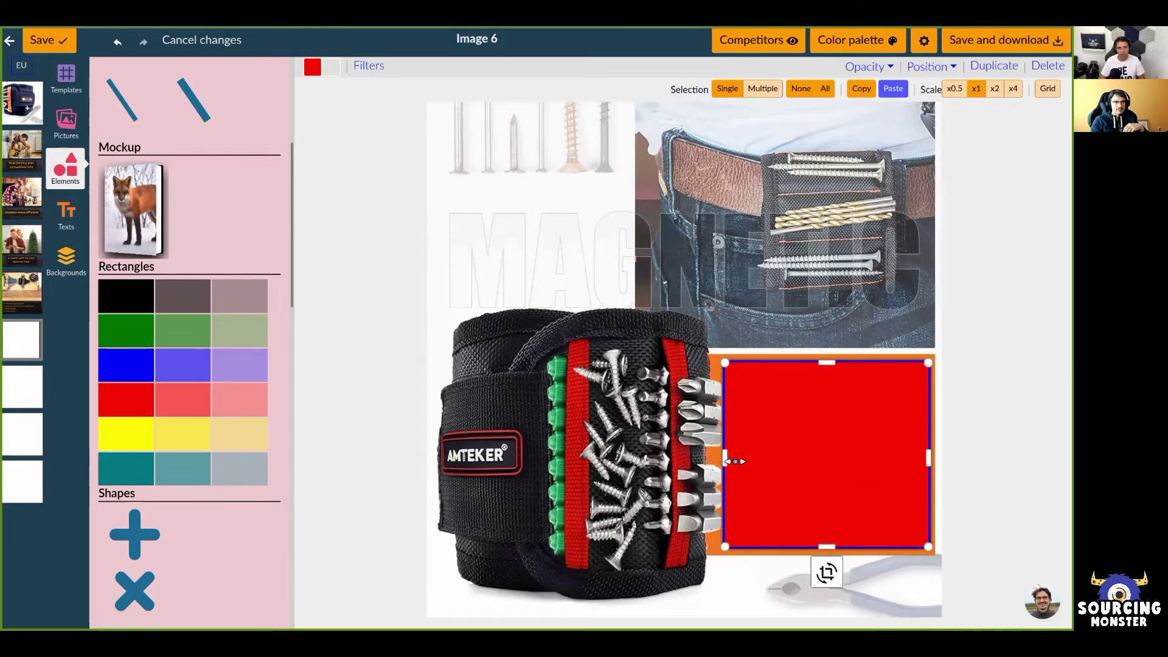
drag(726, 461, 730, 461)
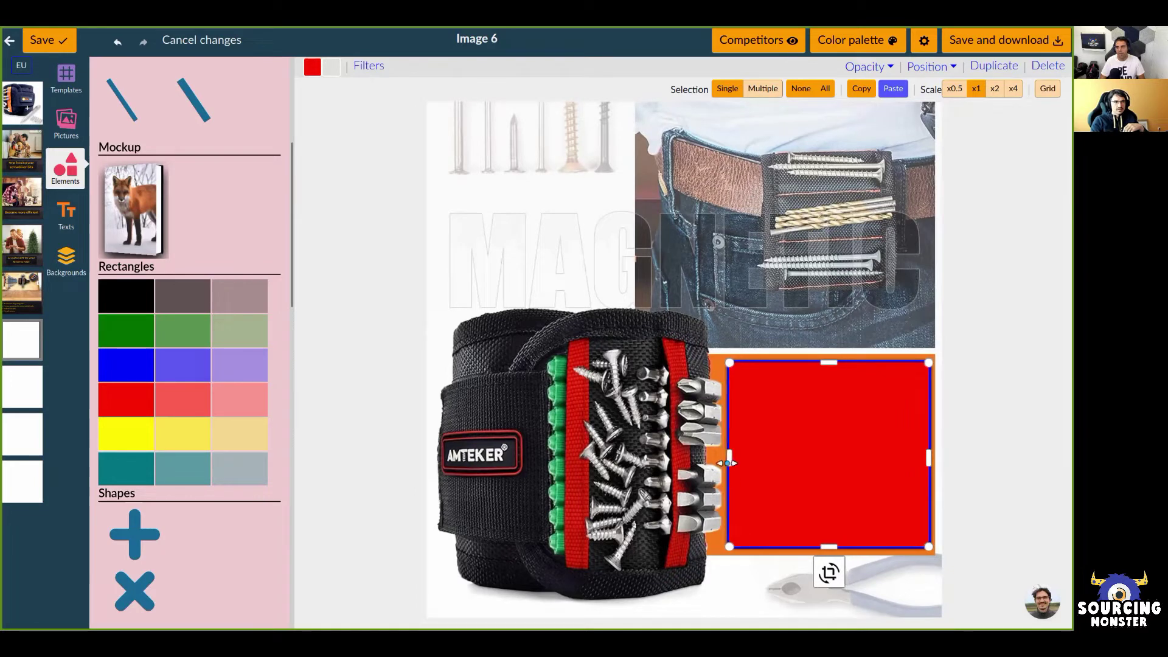
Recolor the red rectangle with a custom orange that matches the panel behind it.
click(314, 69)
scroll(237, 446, down, 2)
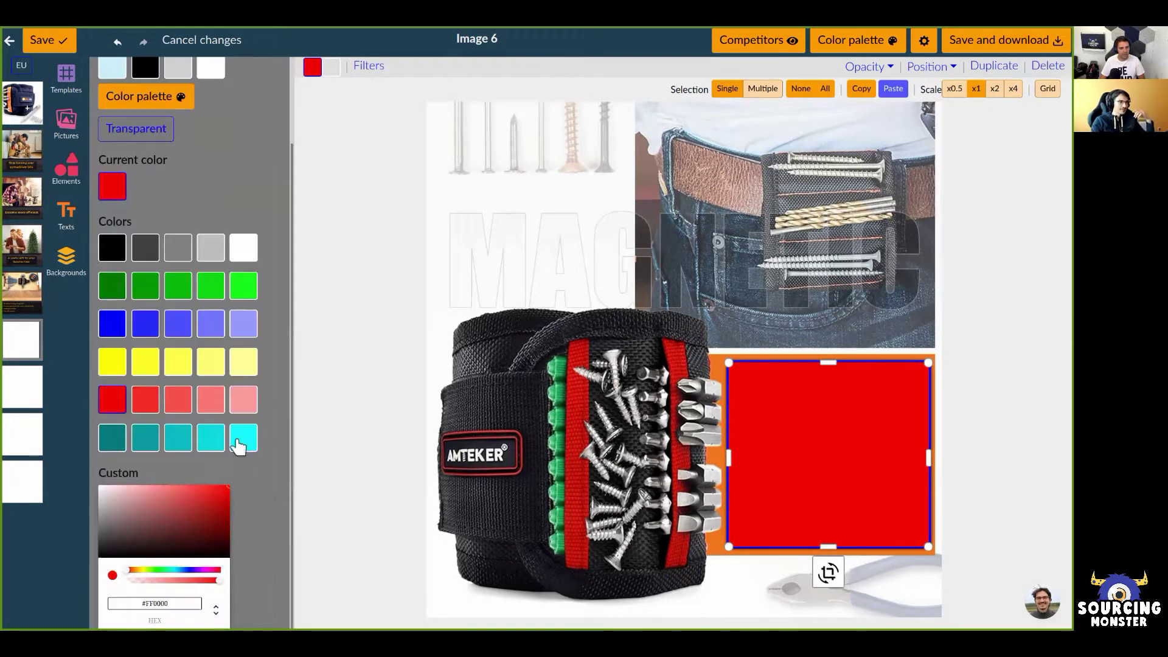
drag(129, 572, 135, 582)
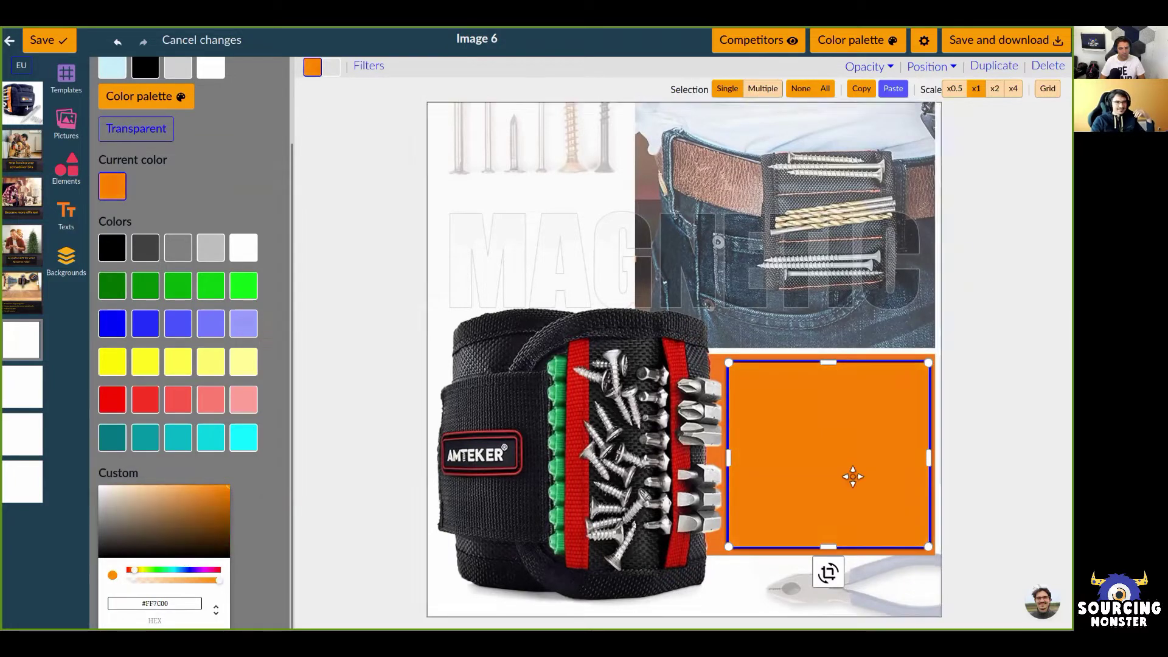
click(1006, 477)
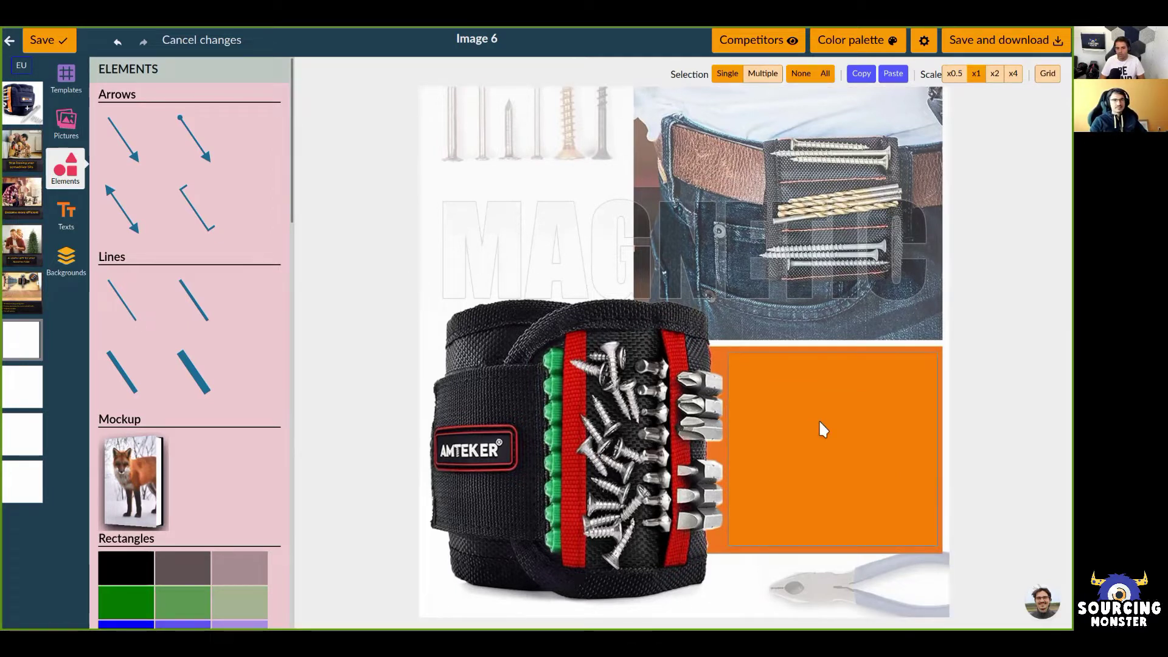
click(793, 415)
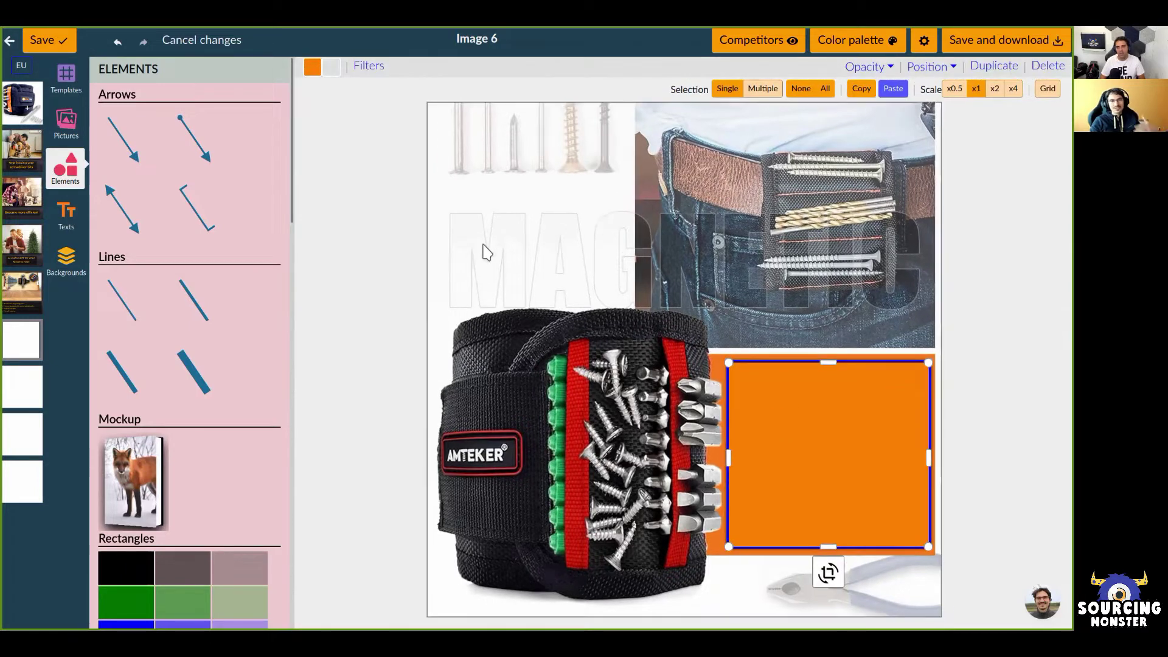
click(374, 242)
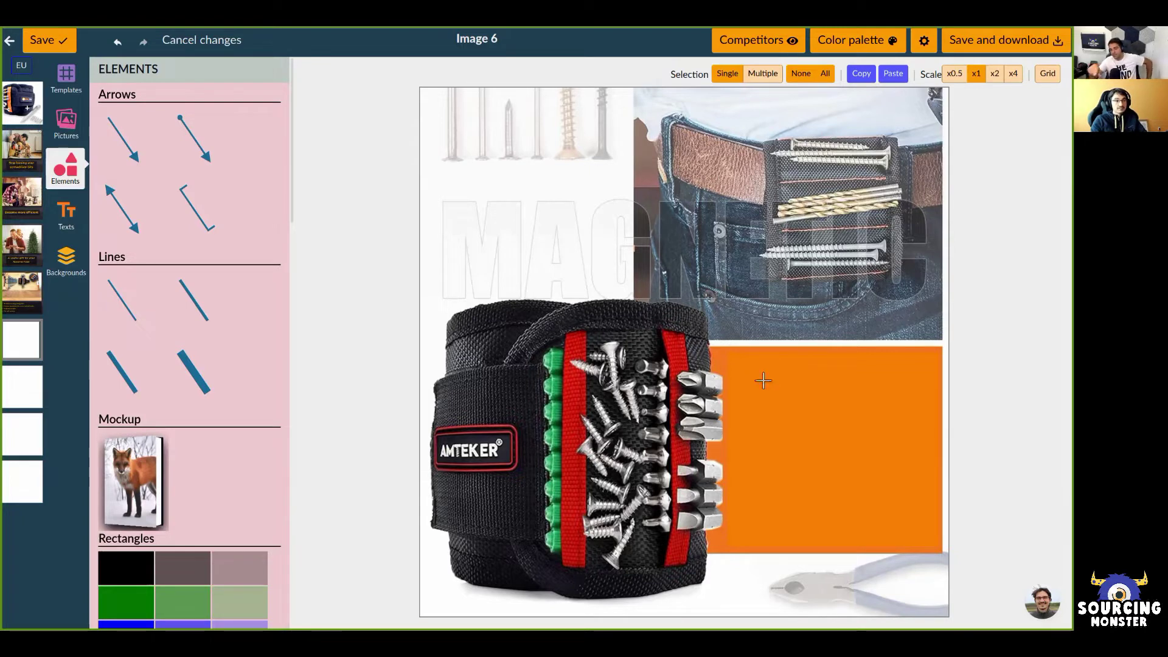
key(shift+super+Print)
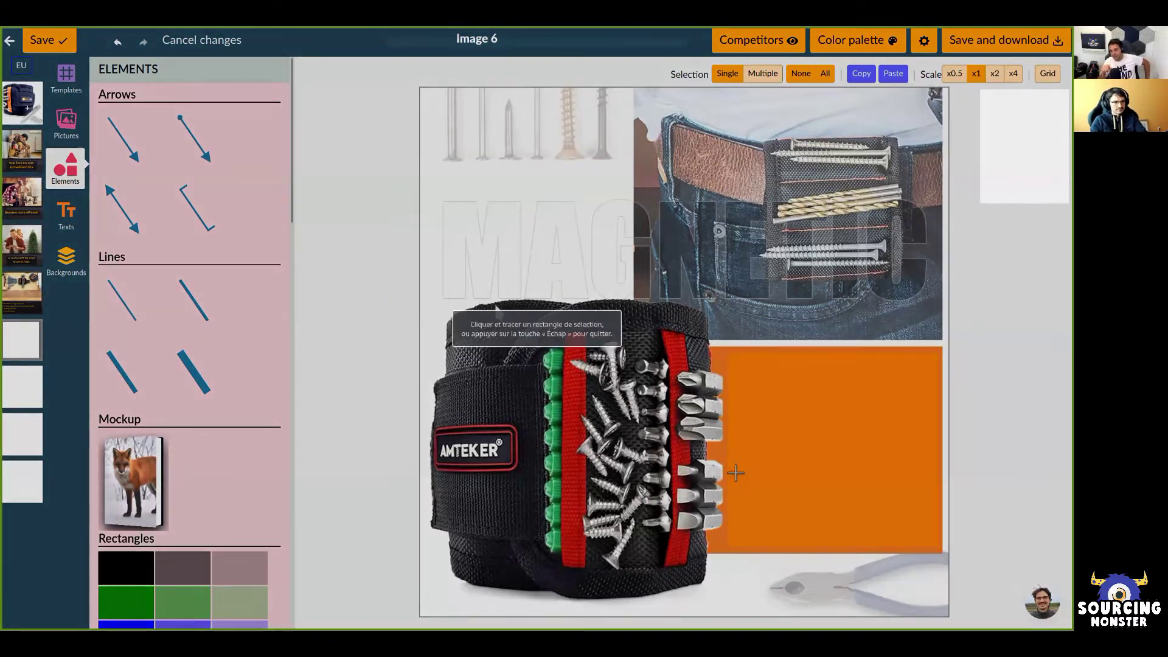
drag(758, 389, 684, 328)
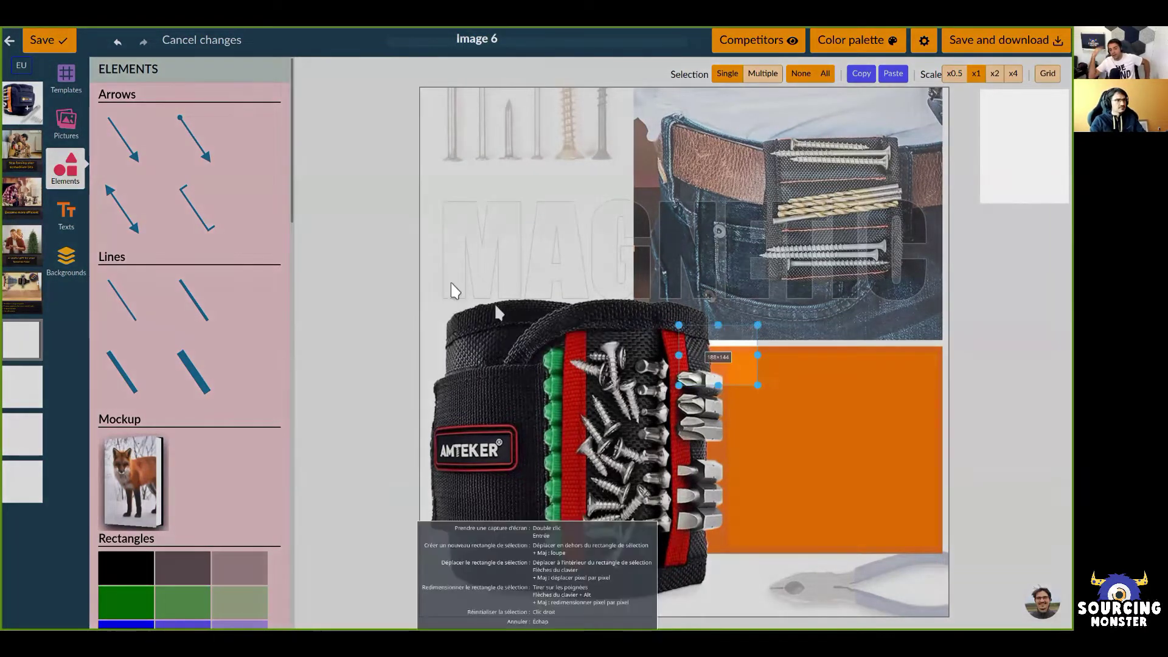
key(Escape)
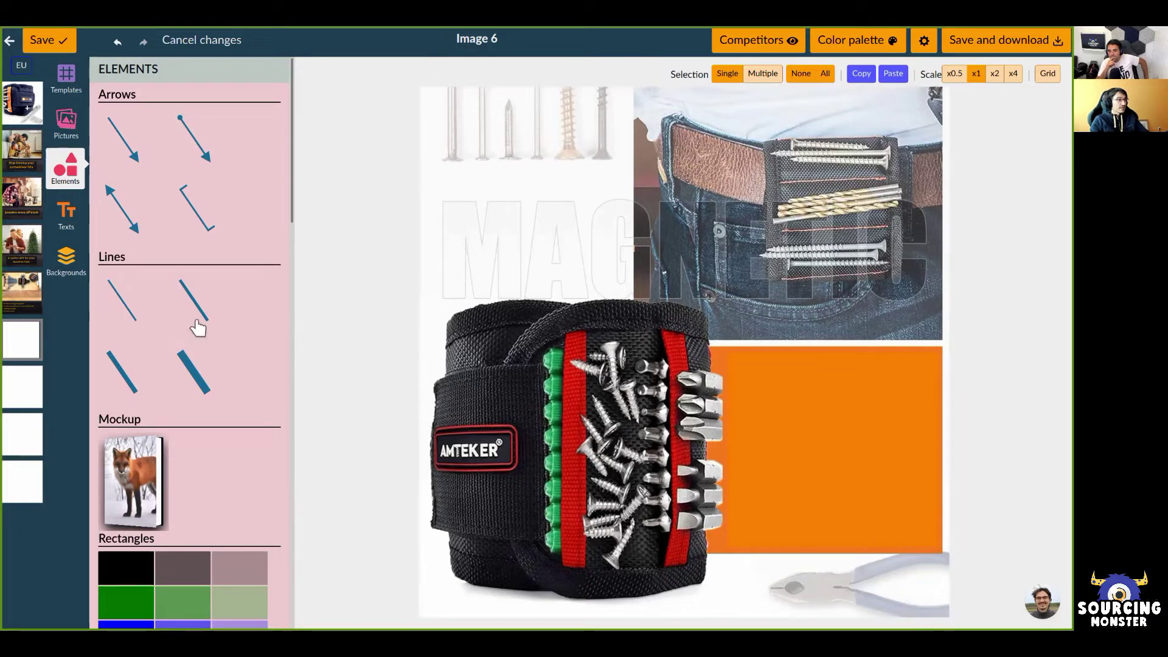
Add a "Main title" text over the orange rectangle and color it white.
click(67, 212)
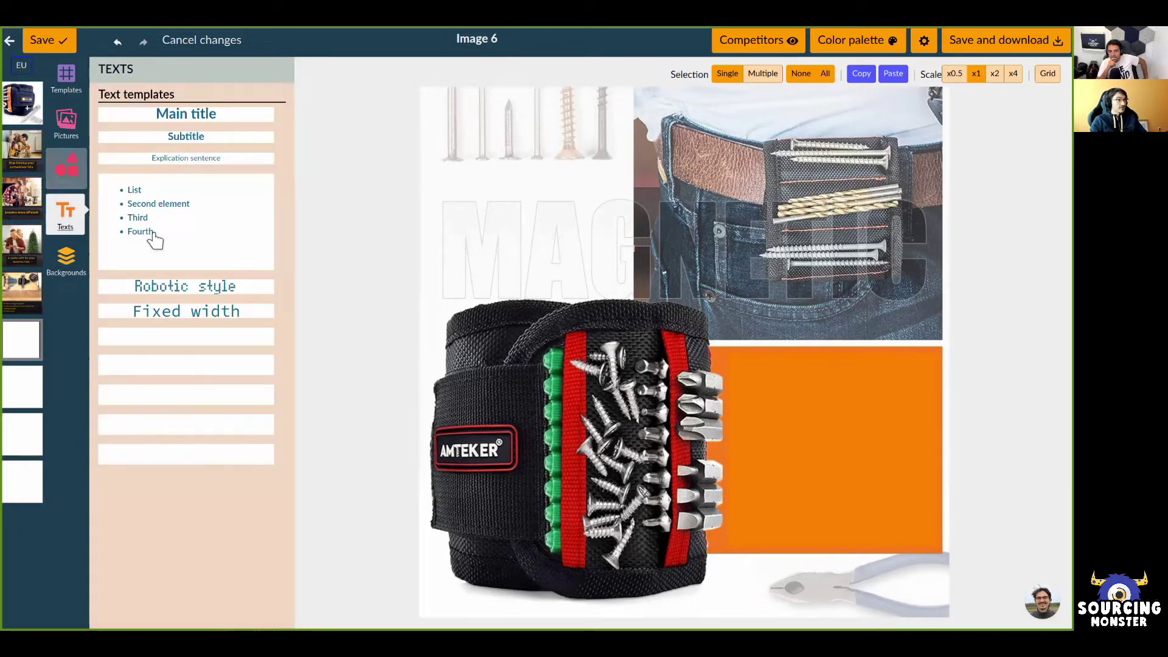
click(207, 117)
drag(777, 217, 876, 468)
drag(1054, 387, 797, 374)
drag(739, 399, 896, 408)
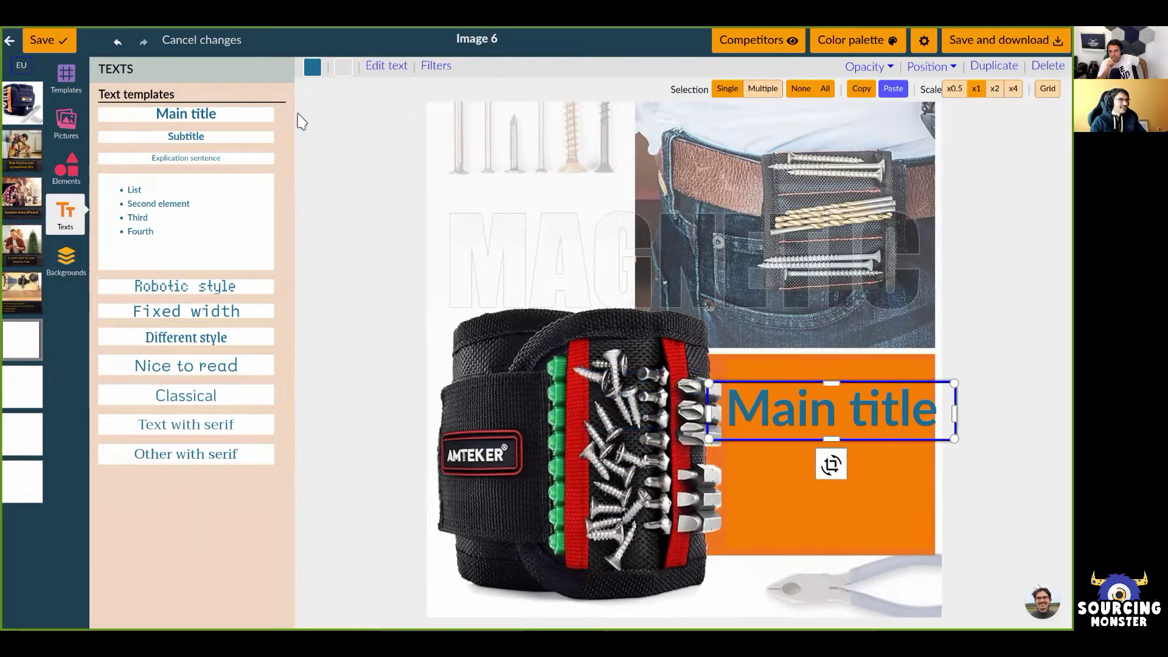
click(312, 68)
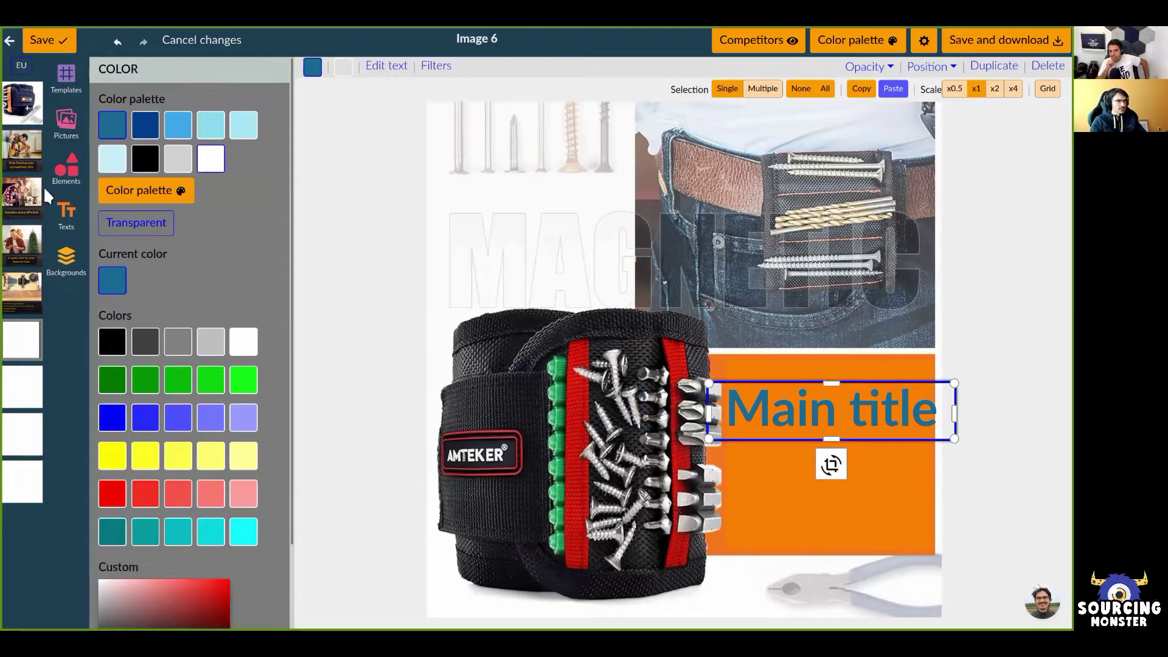
click(211, 159)
Replace the title's content with "Very strong magnets" and set its font size to 33 px.
double_click(768, 405)
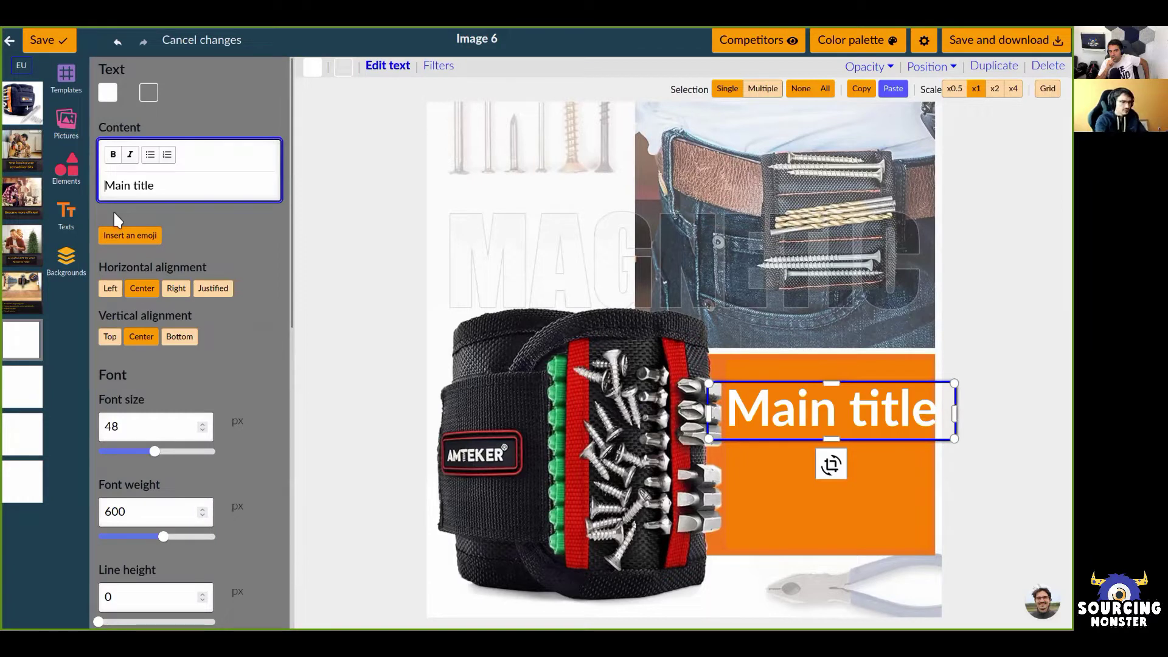
key(ctrl+a)
text(Very strong)
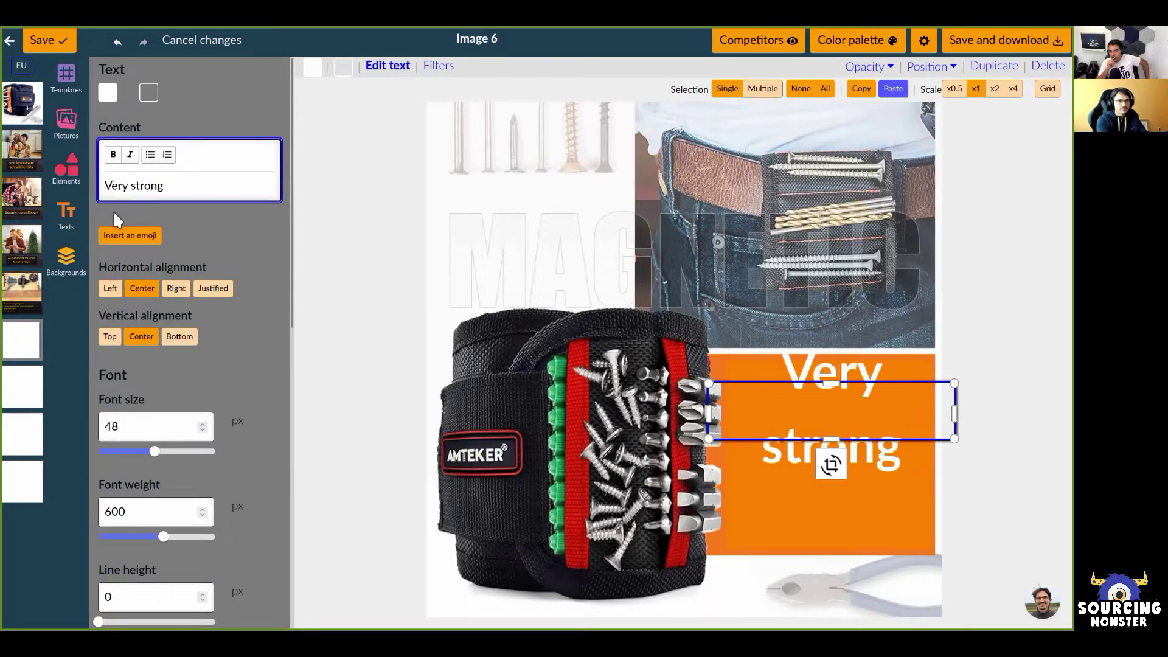
text( magnets)
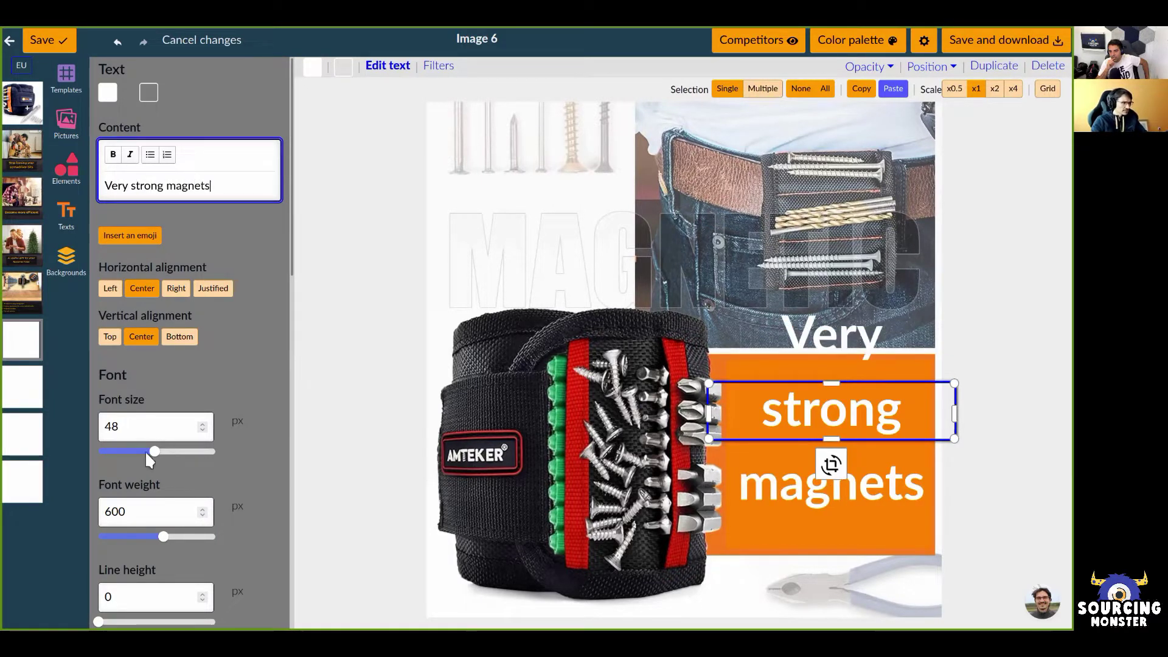
drag(155, 452, 137, 453)
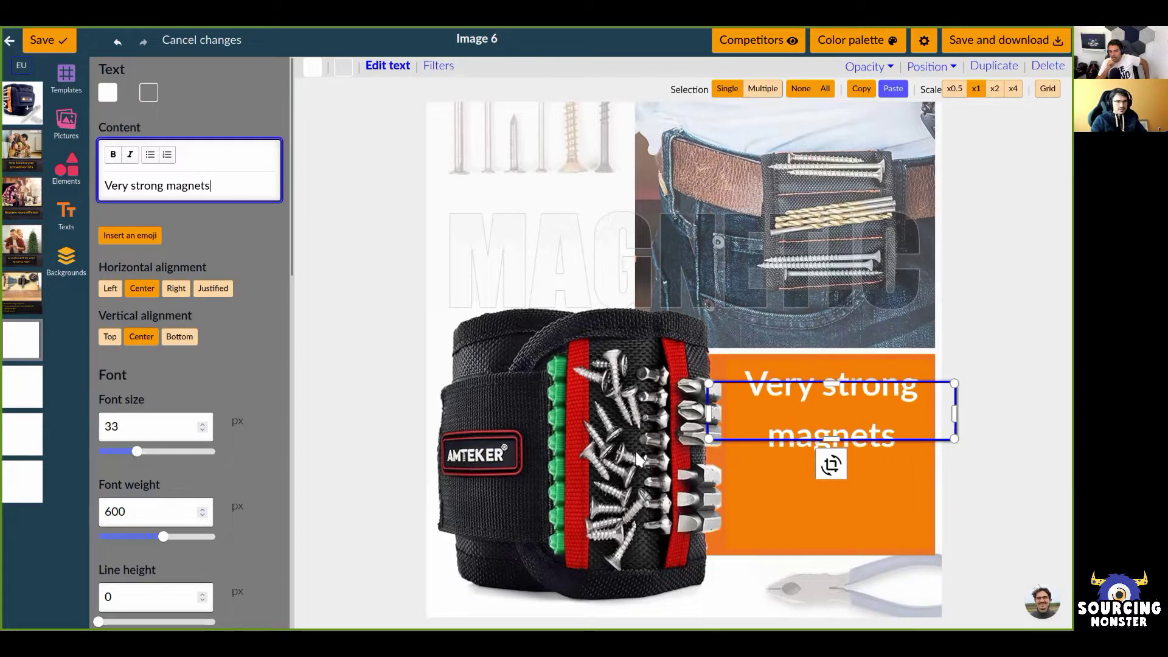
Resize the title's text box to fit inside the orange rectangle and save the image.
drag(834, 439, 836, 540)
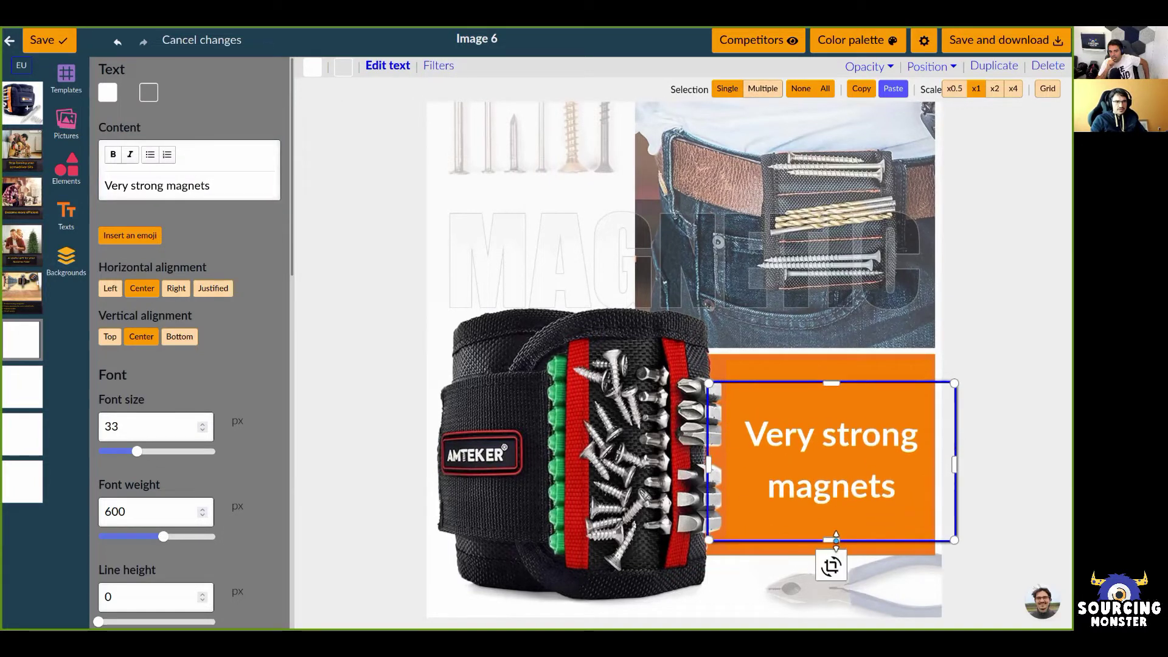
drag(831, 383, 831, 364)
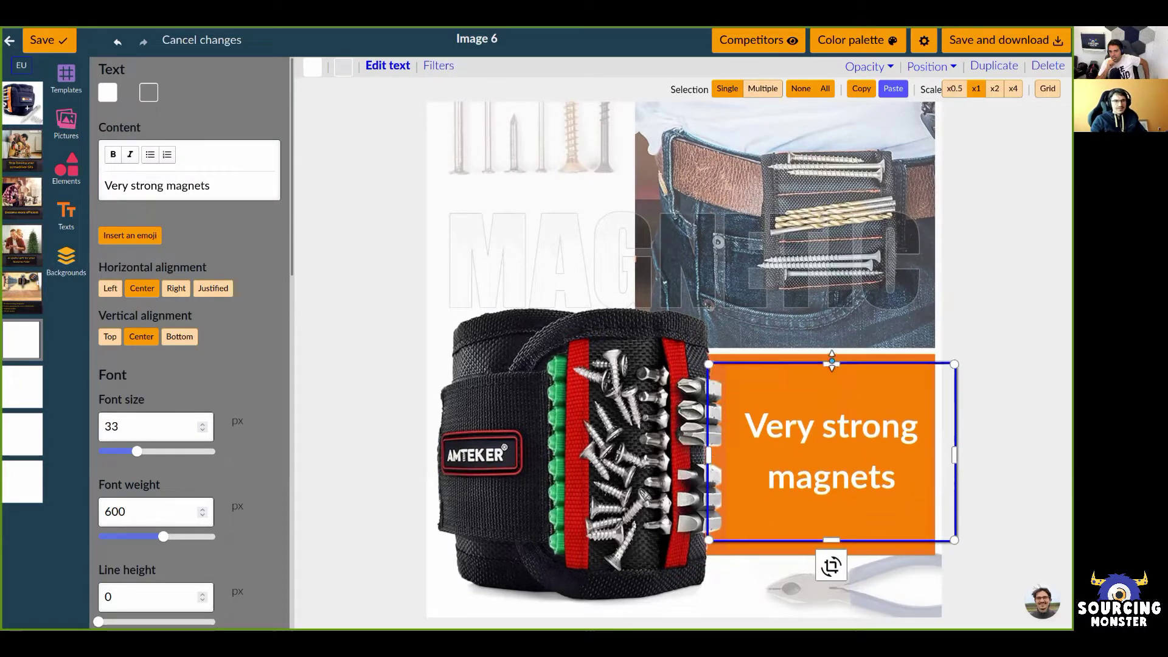
drag(954, 455, 931, 458)
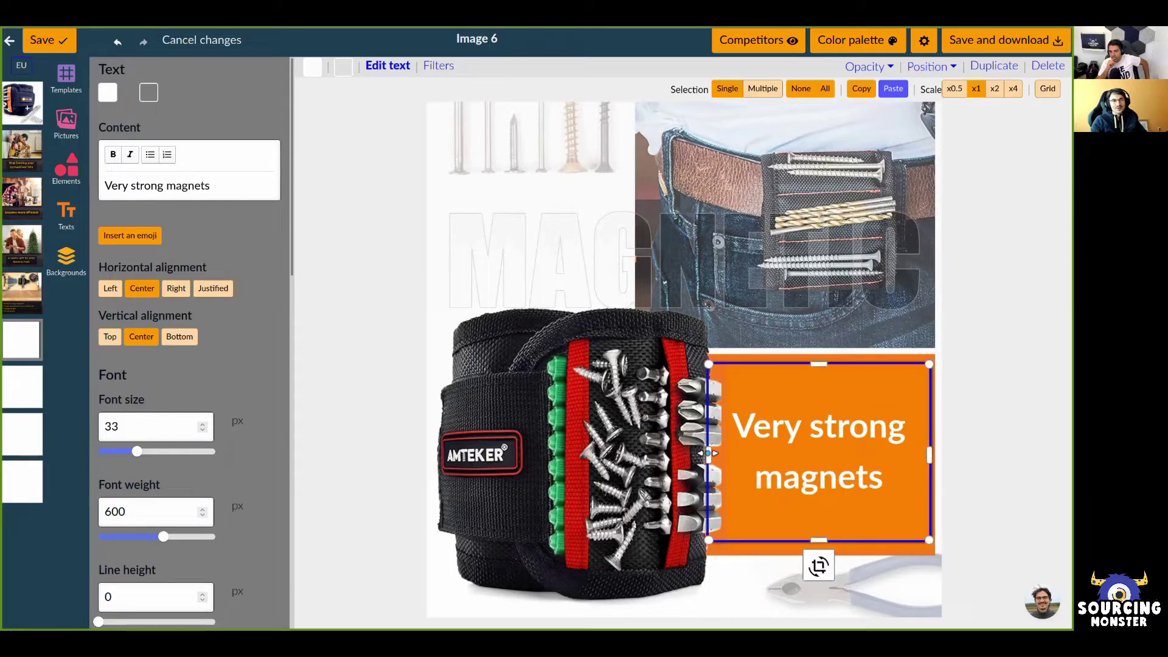
drag(709, 456, 728, 456)
click(969, 465)
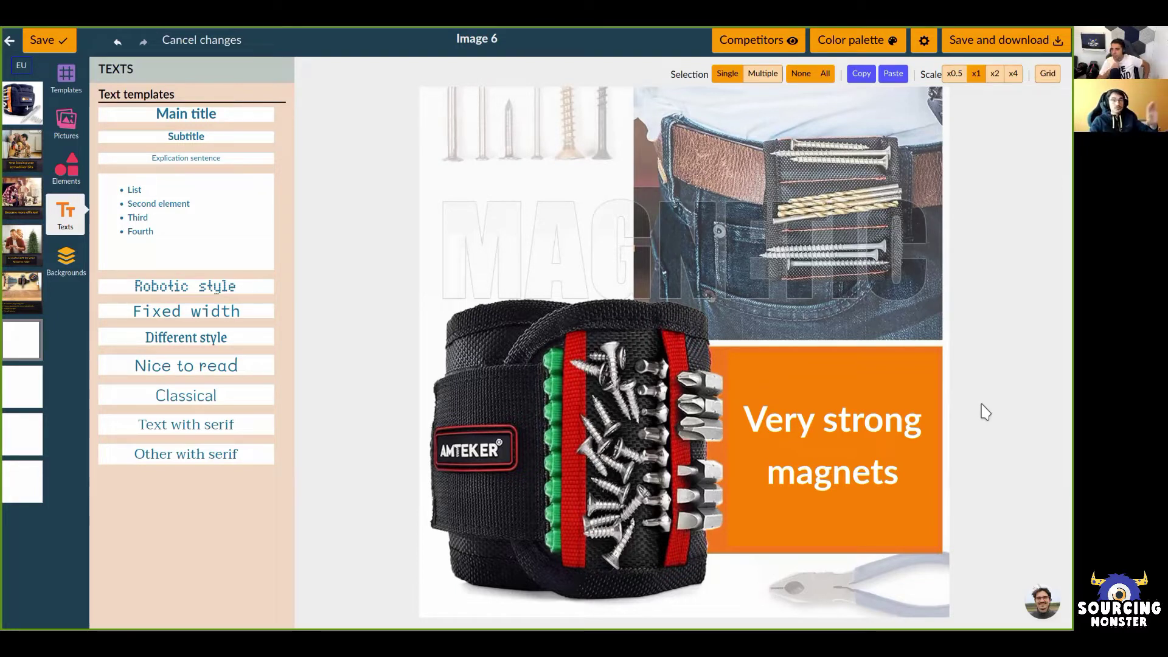
click(68, 45)
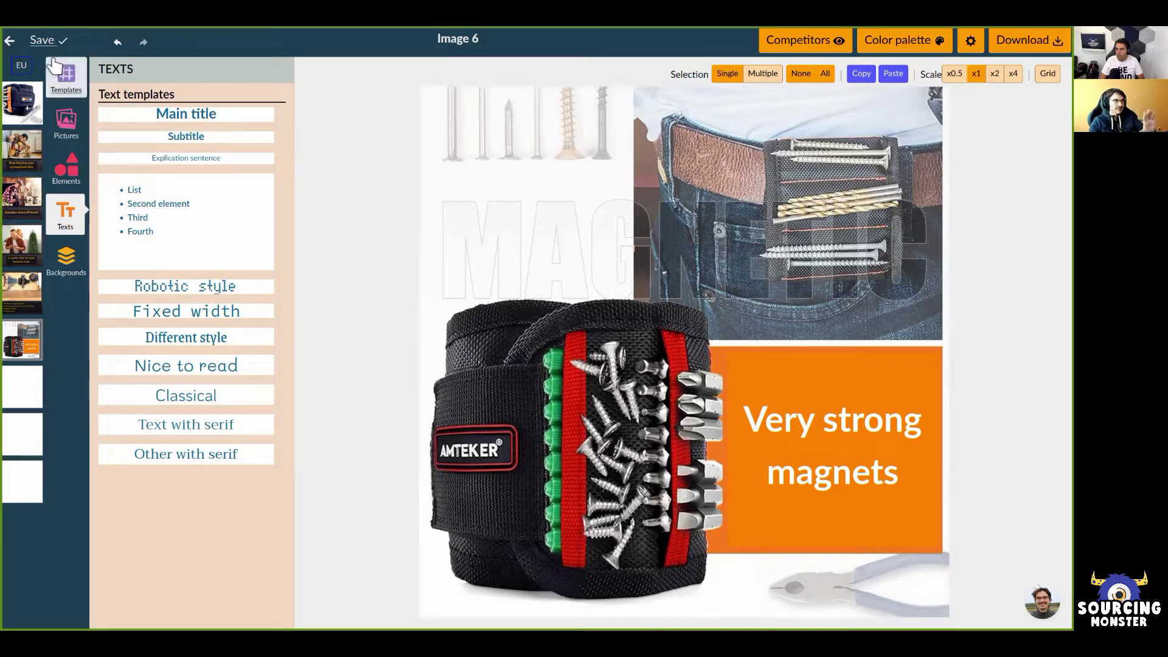
Preview the updated product listing and publish everything to the United Kingdom marketplace, amazon.co.uk.
click(12, 41)
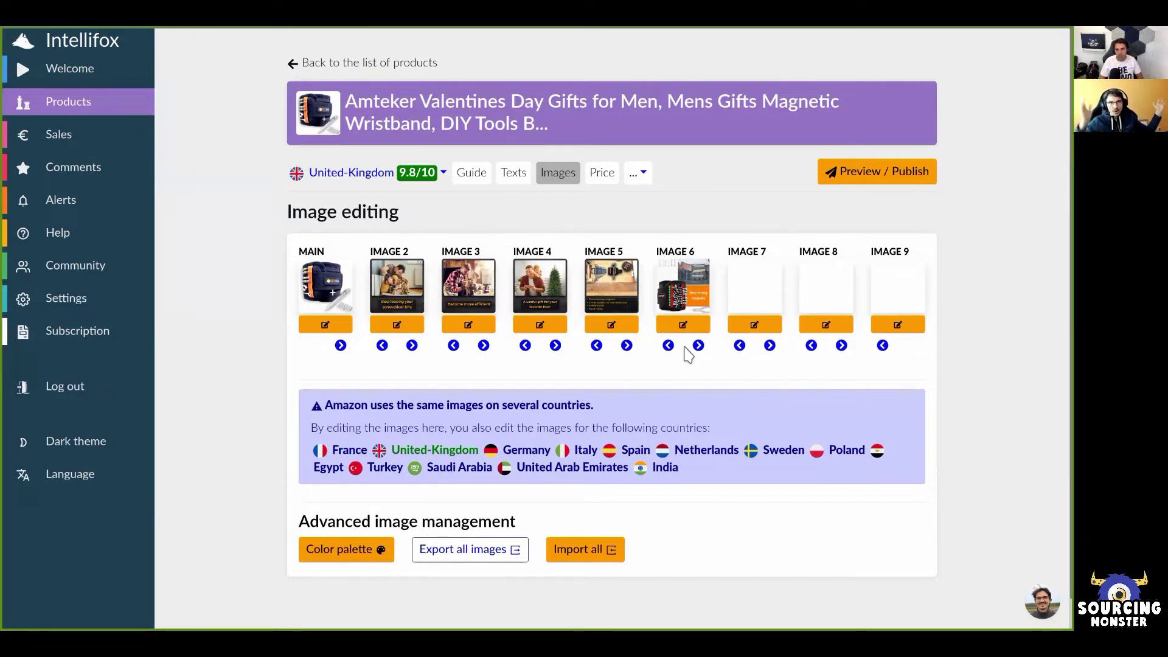
click(870, 172)
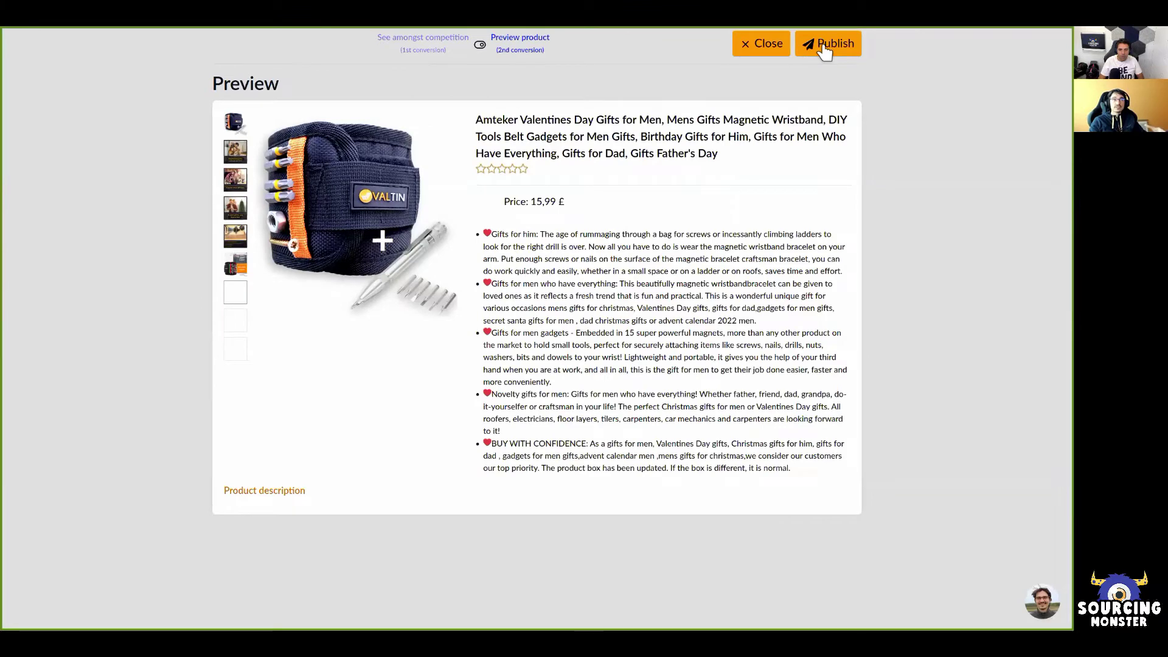
click(827, 47)
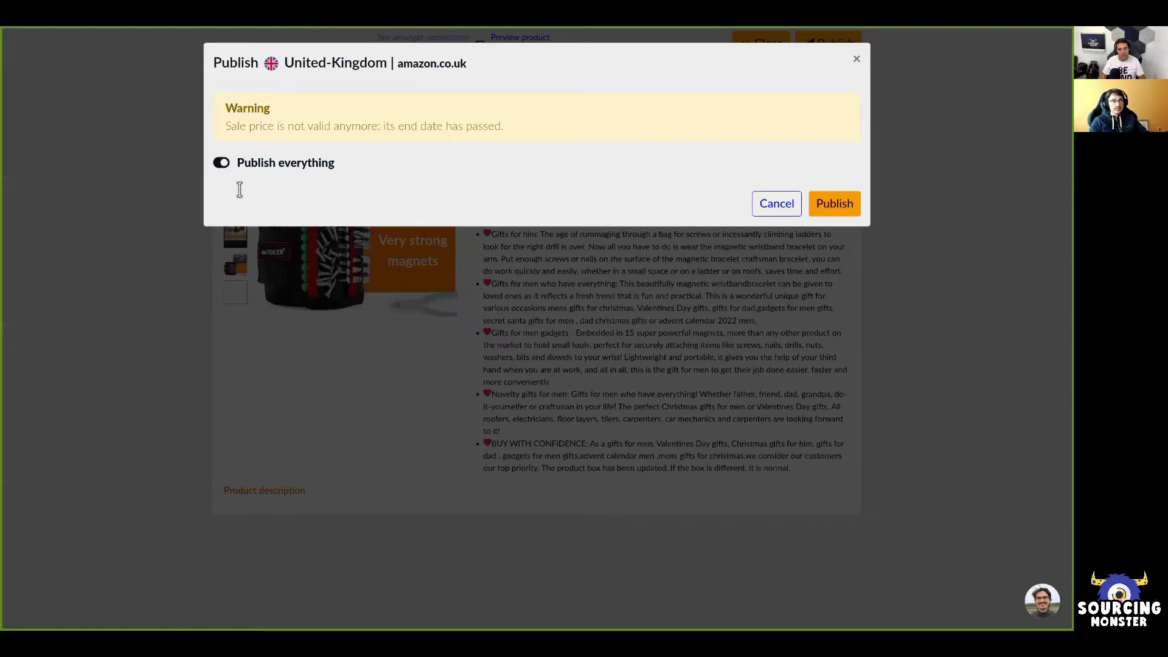
click(221, 162)
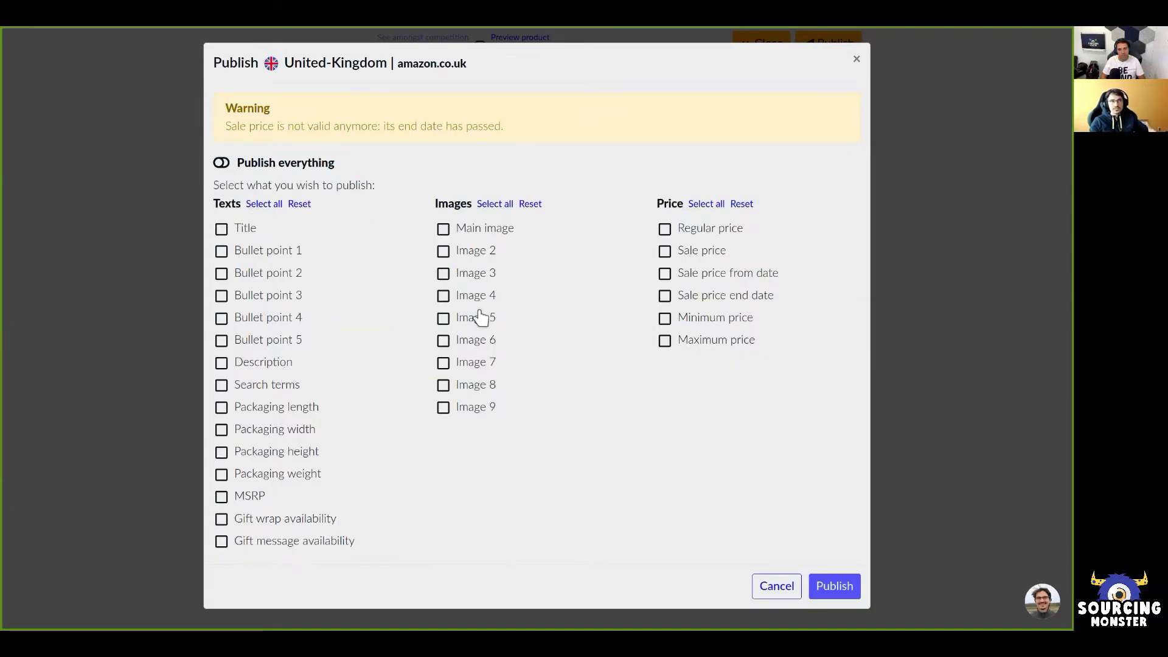
click(221, 163)
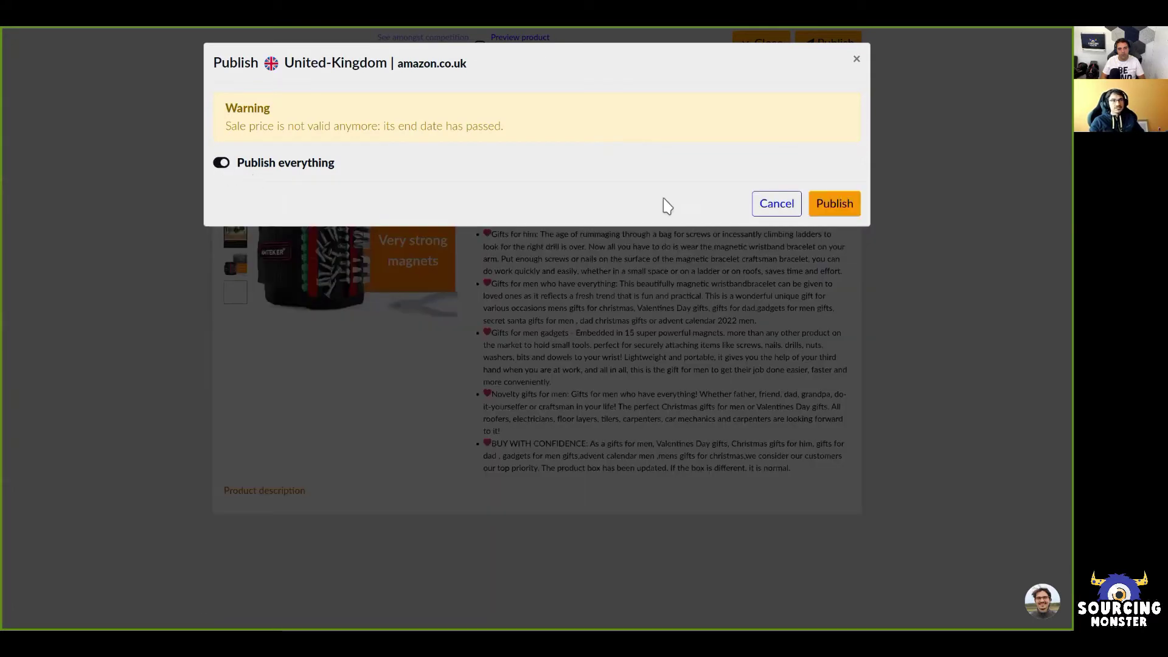
click(847, 206)
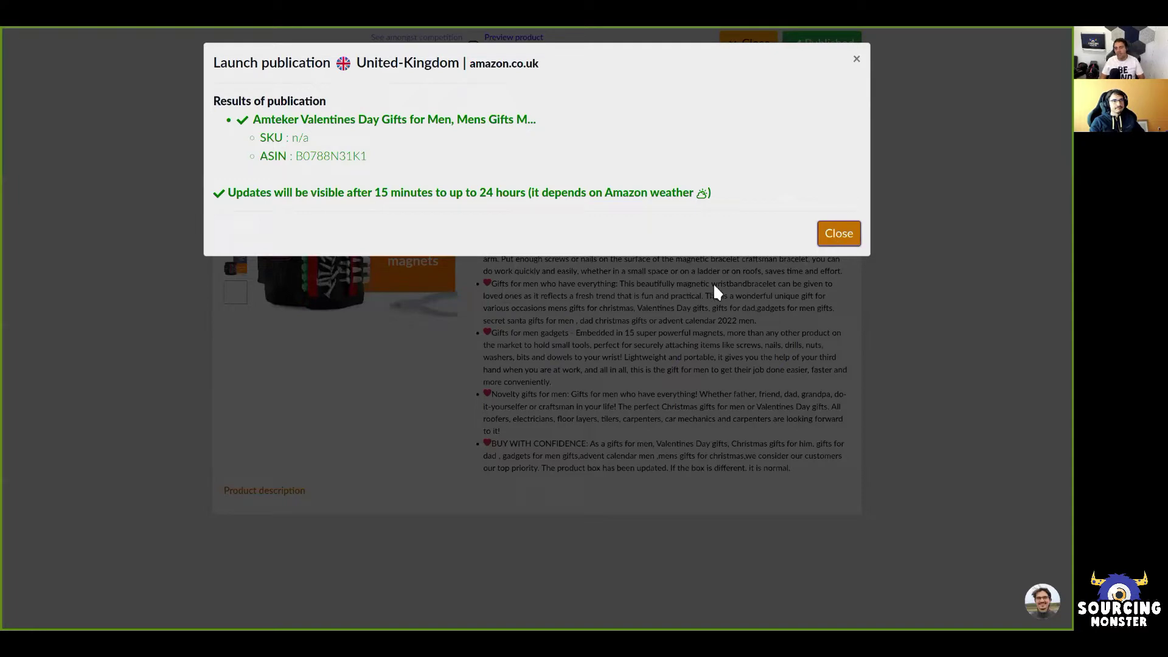
click(1051, 392)
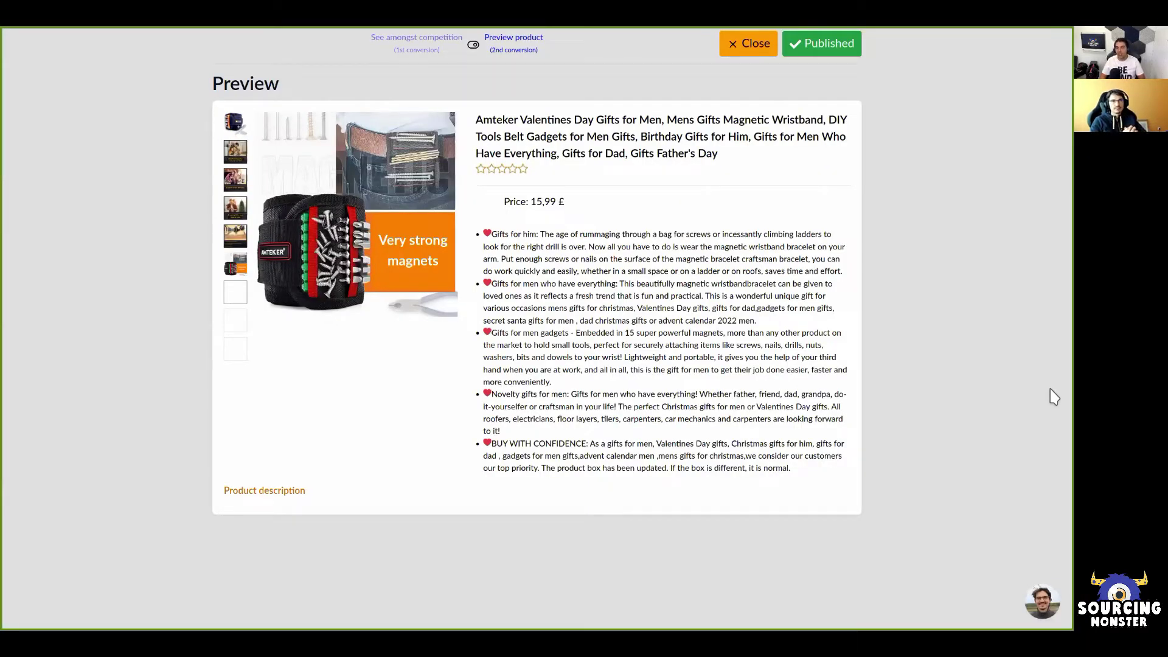
click(1054, 397)
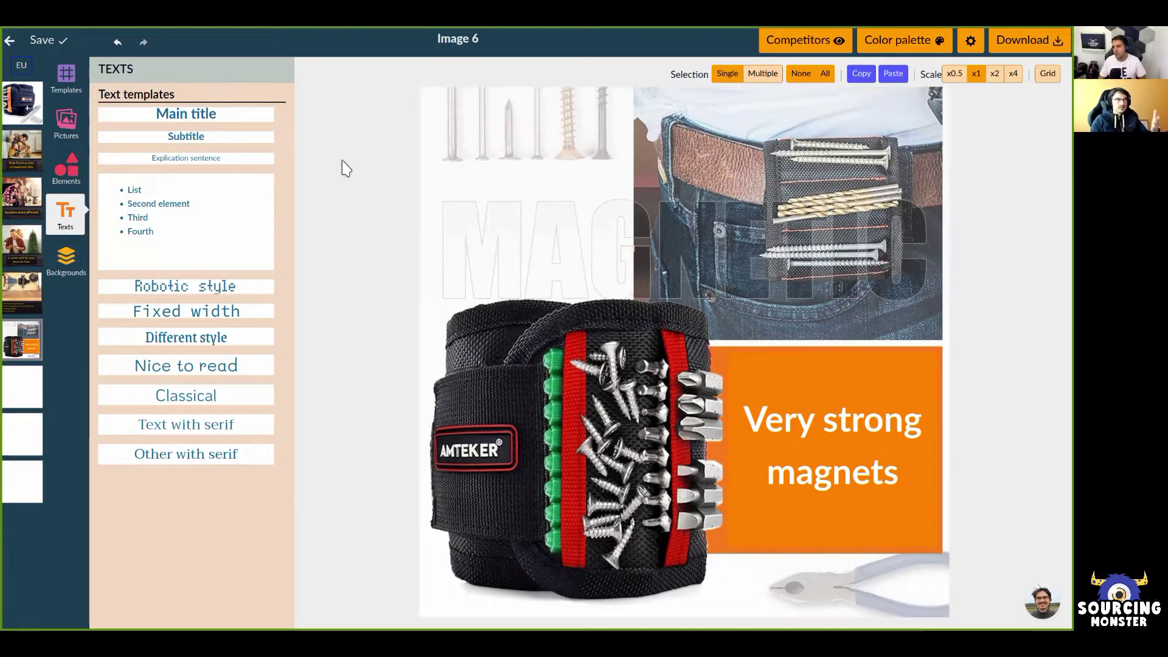
Return to the listing's optimization guide and view the introduction to the target query, keywords and competitors method.
click(10, 42)
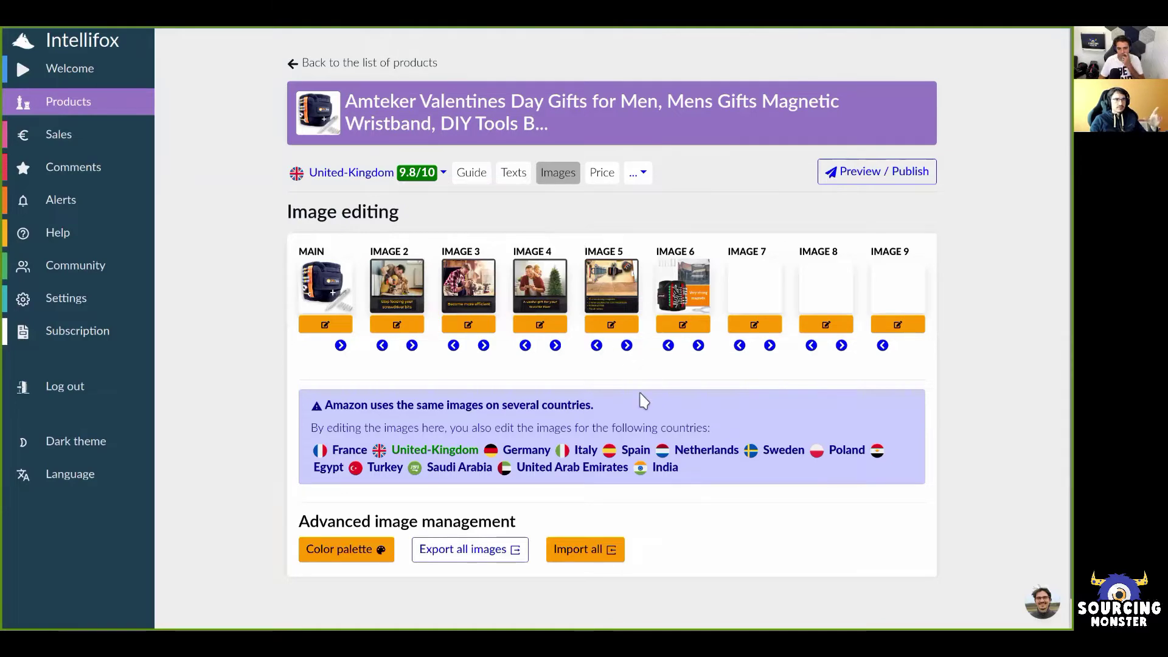
key(alt+Left)
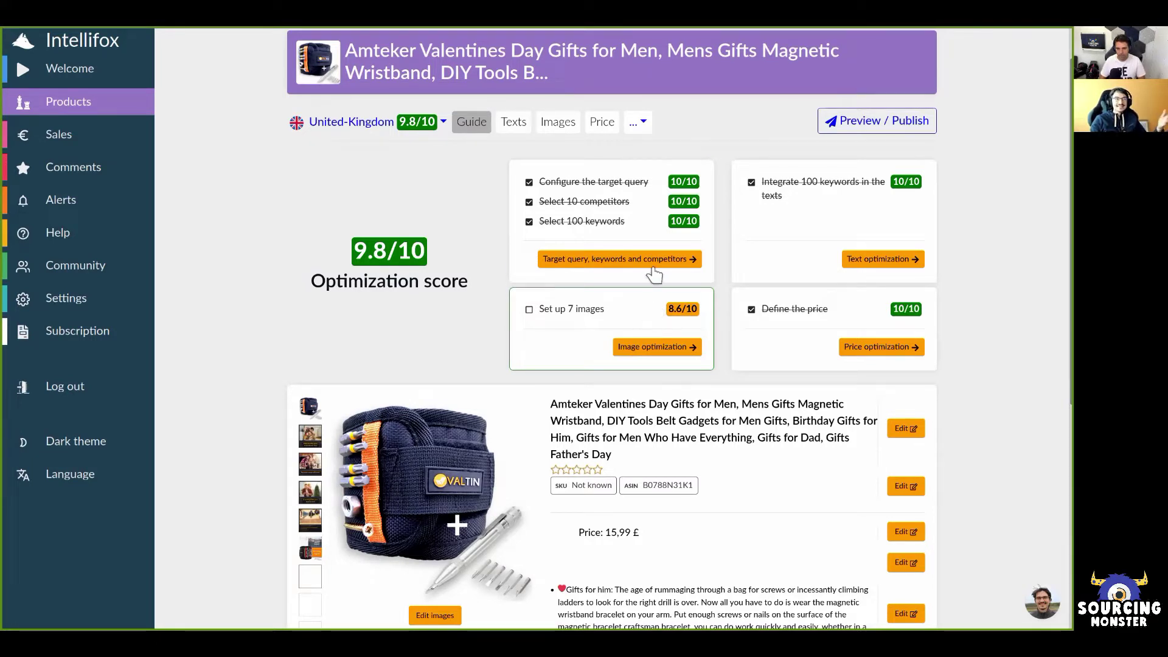
click(661, 242)
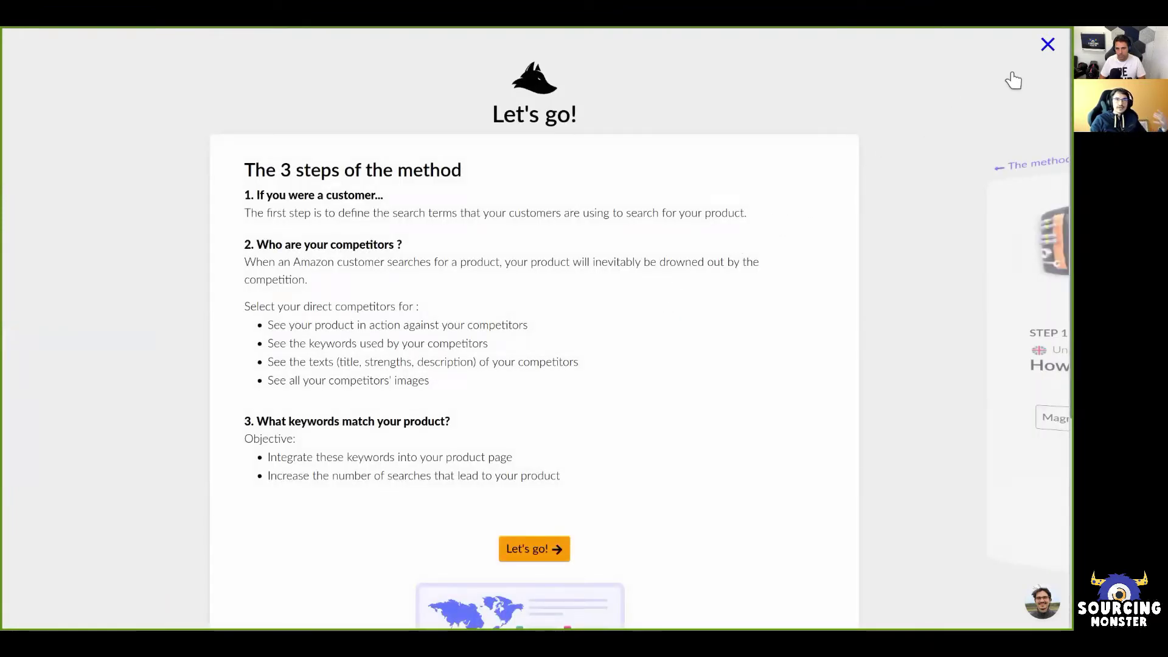
click(1049, 45)
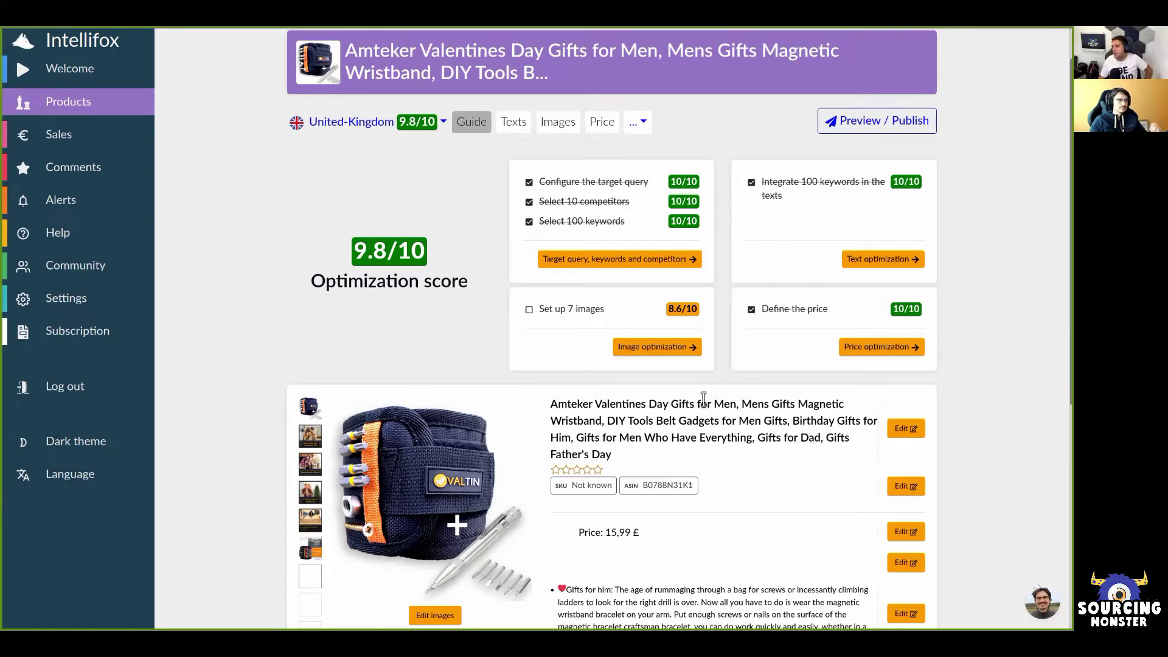
Open the main image for editing and add the predefined red heart outline, enlarged over the wristband's upper-right area.
click(452, 486)
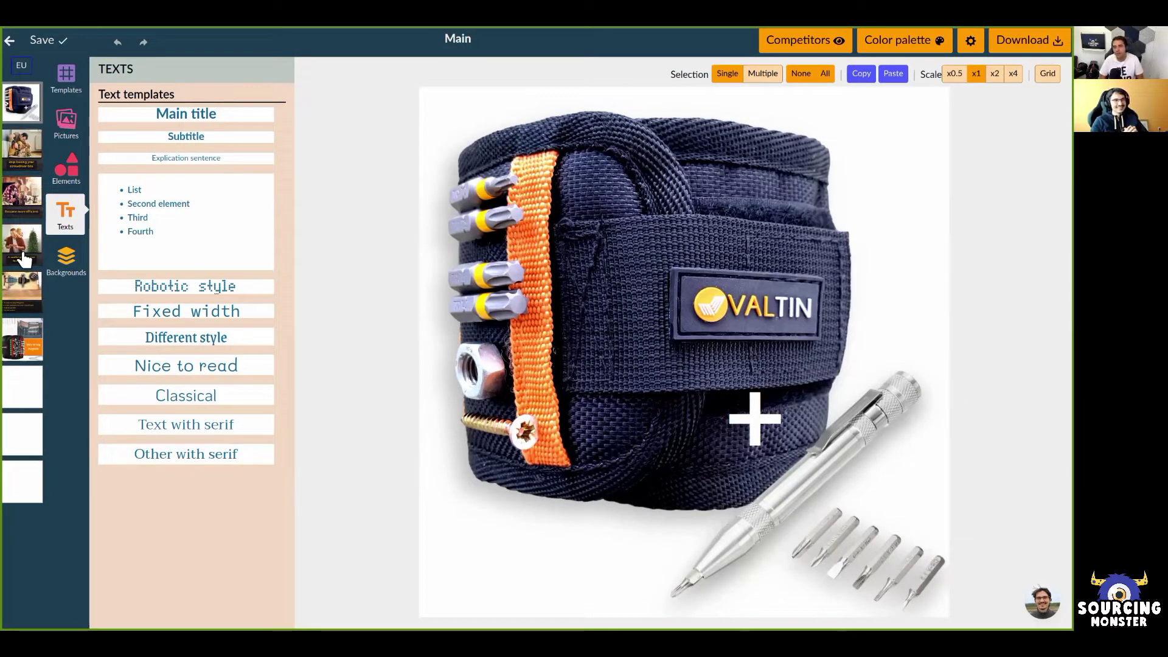
click(68, 186)
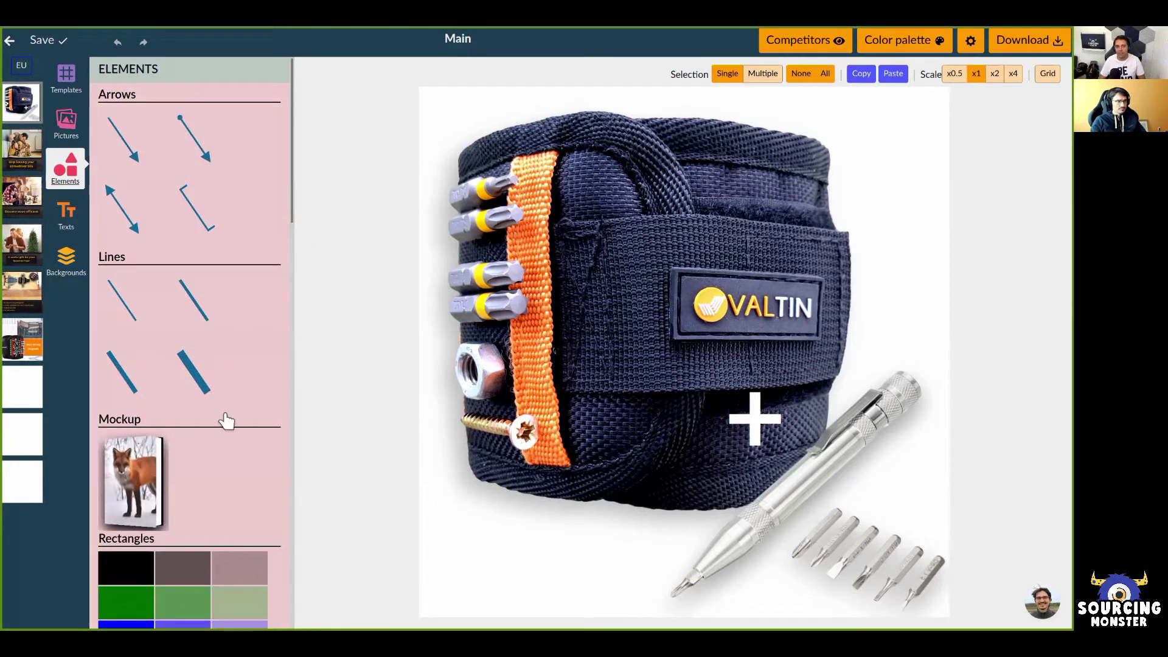
scroll(225, 419, down, 5)
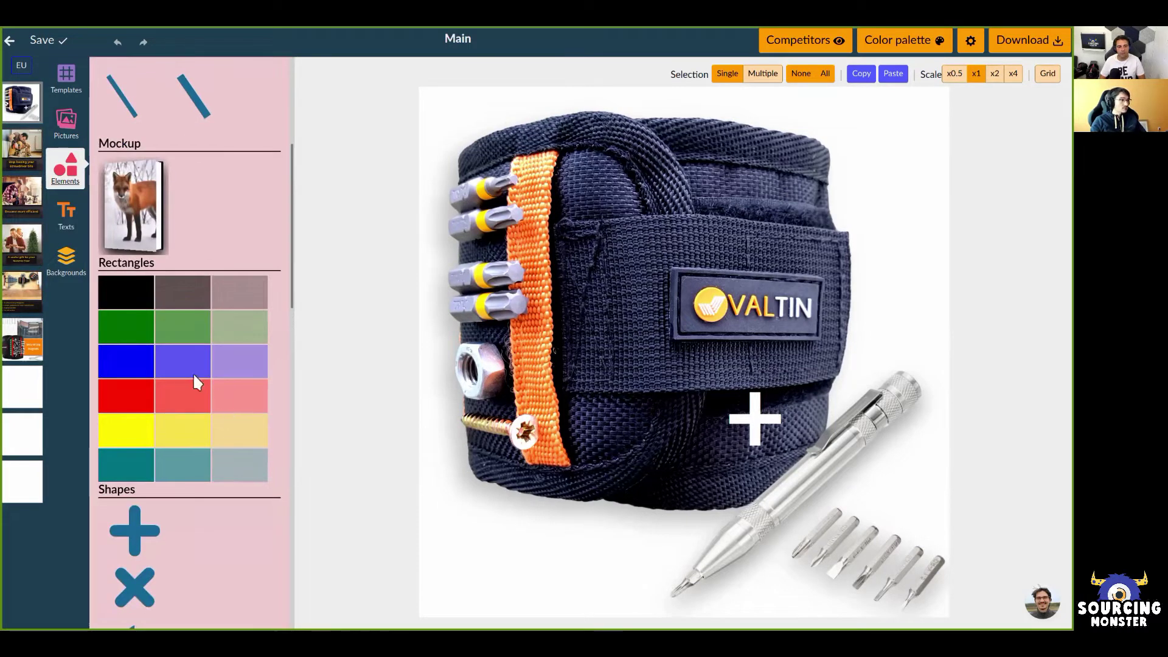
scroll(224, 372, down, 5)
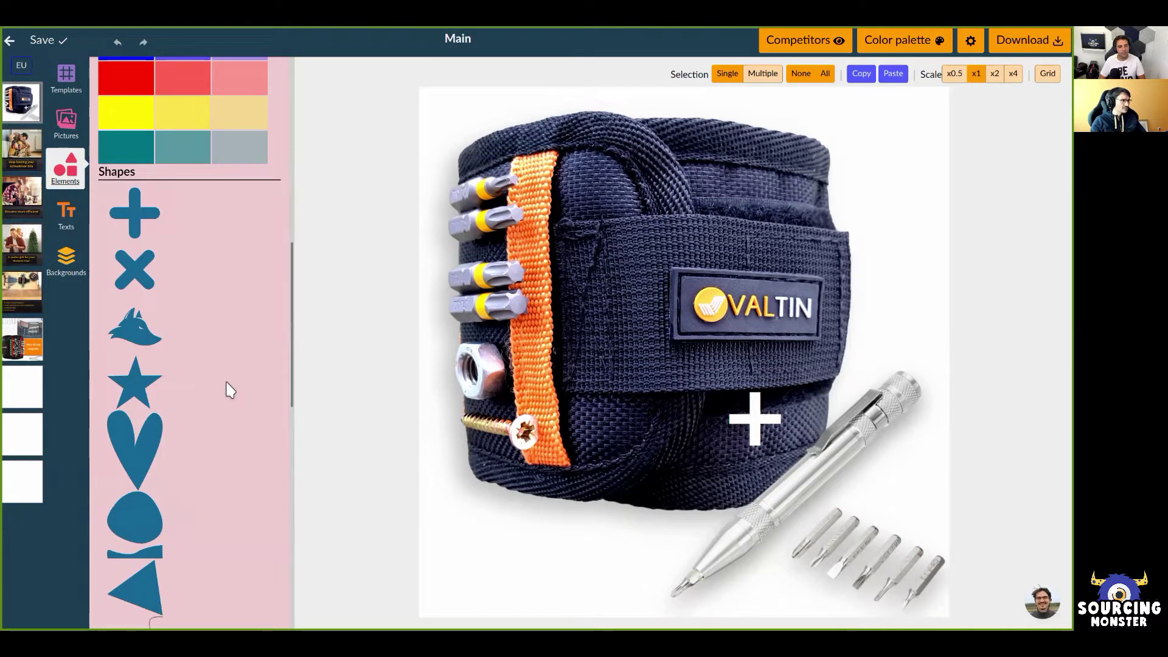
scroll(229, 389, down, 2)
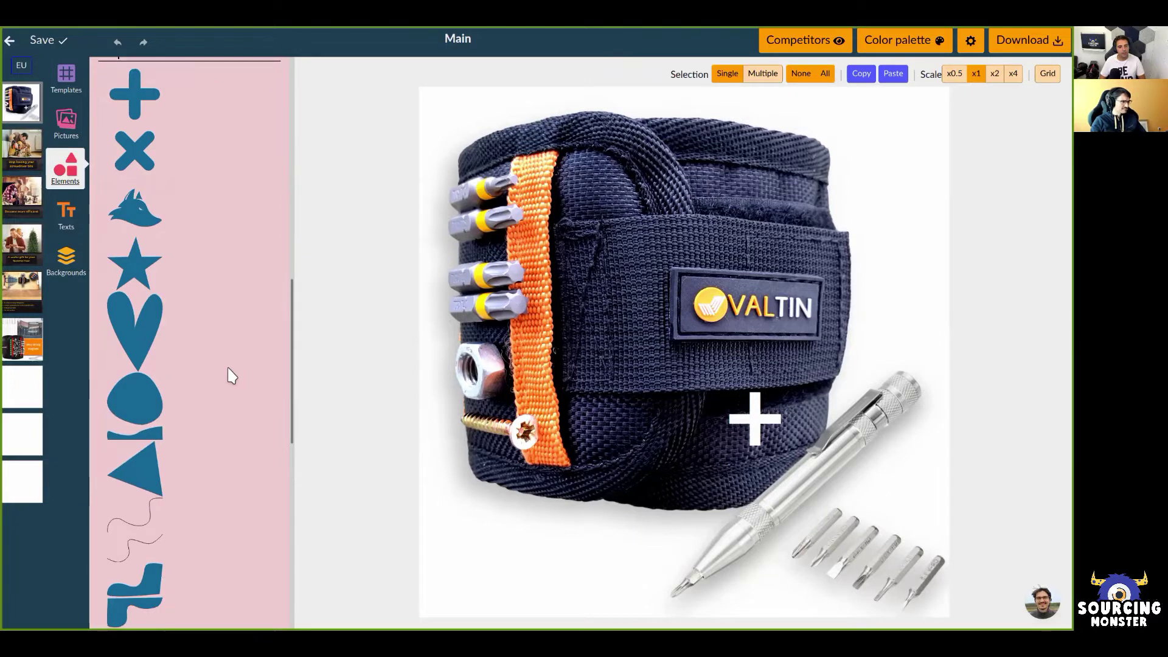
scroll(230, 377, down, 10)
scroll(230, 377, up, 1)
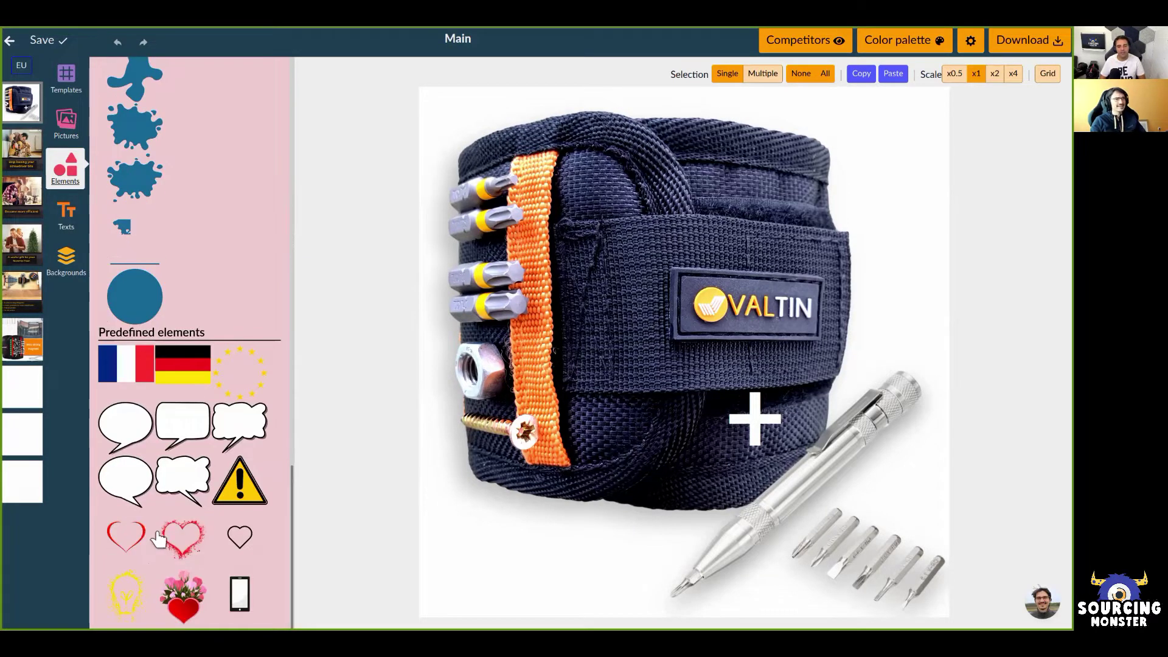
drag(126, 535, 619, 311)
click(663, 334)
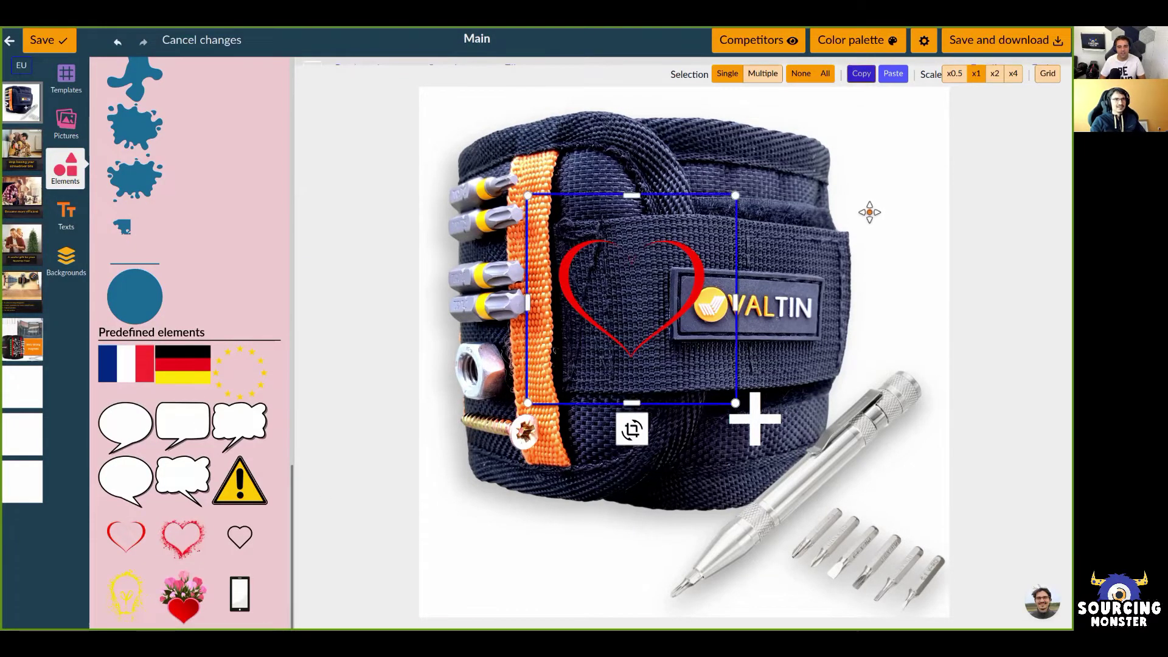
drag(711, 354, 711, 258)
click(232, 292)
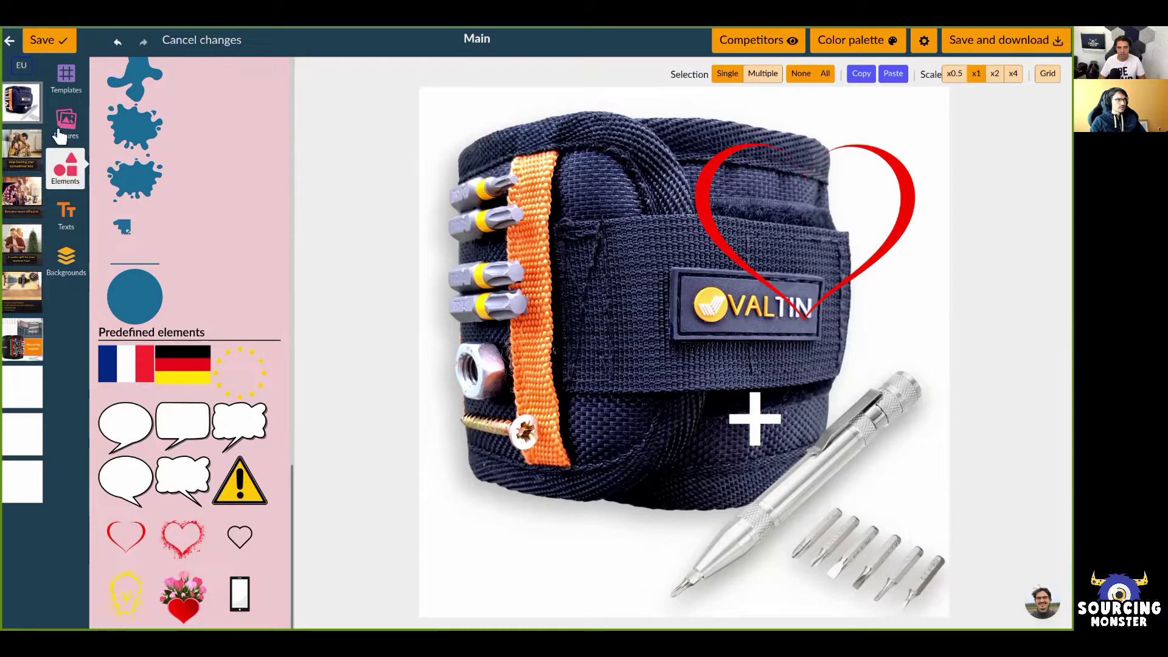
Search the free pictures library for "heart" and look through the resulting images.
scroll(207, 383, up, 10)
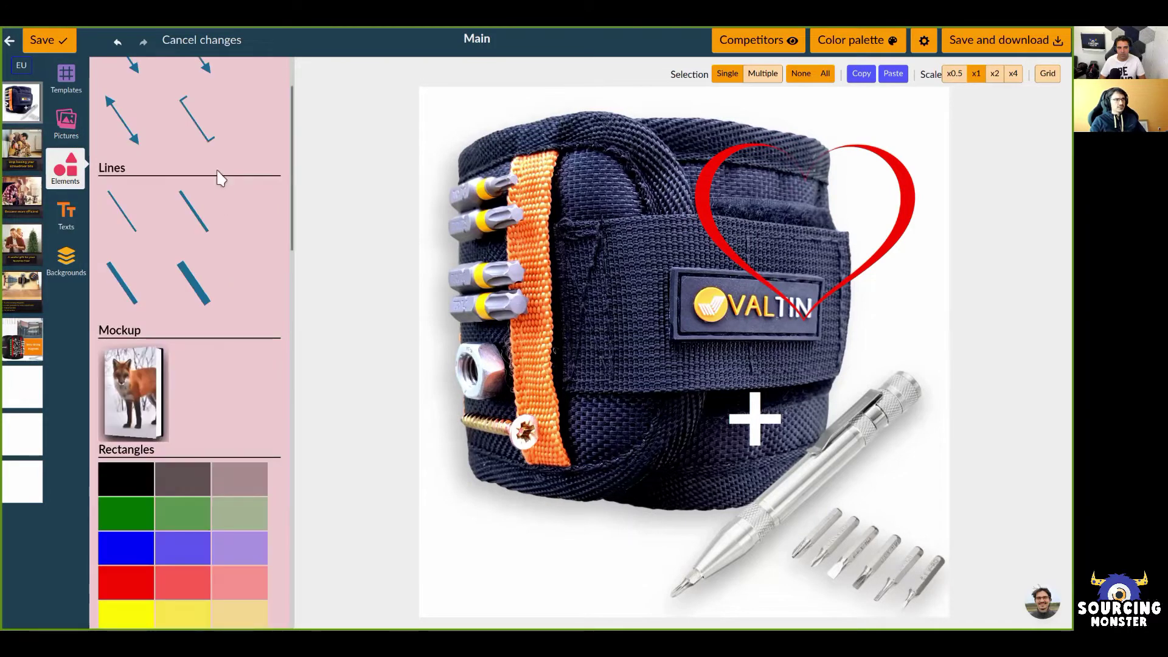
click(66, 120)
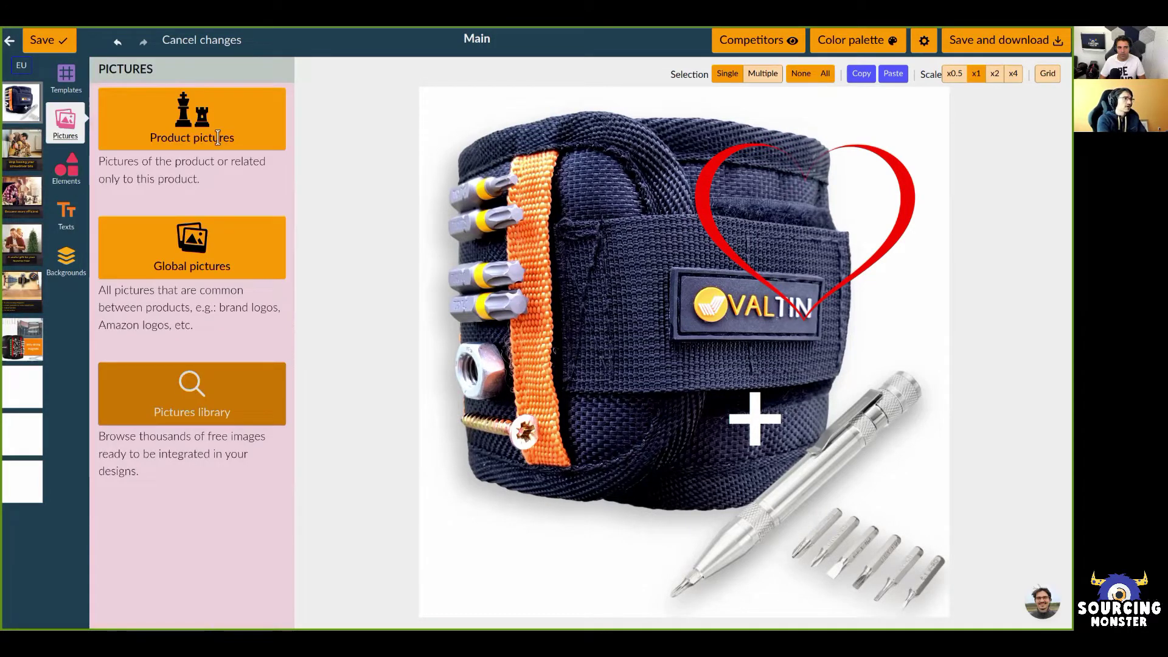
click(189, 398)
text(heart)
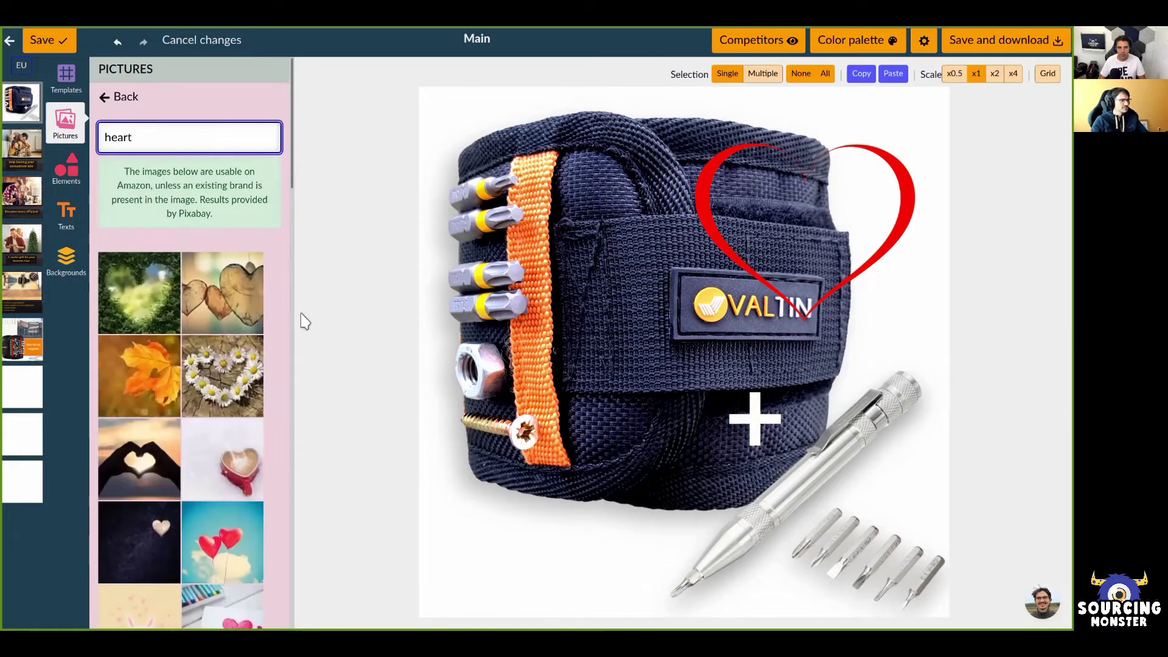
scroll(260, 410, down, 2)
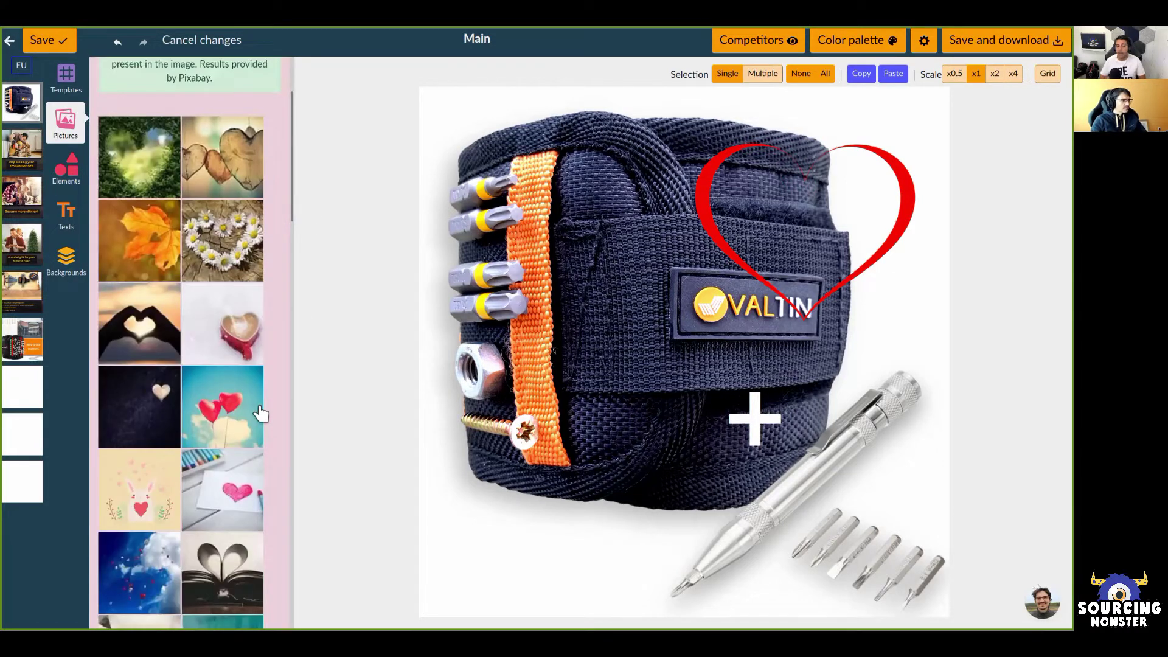
scroll(260, 414, down, 2)
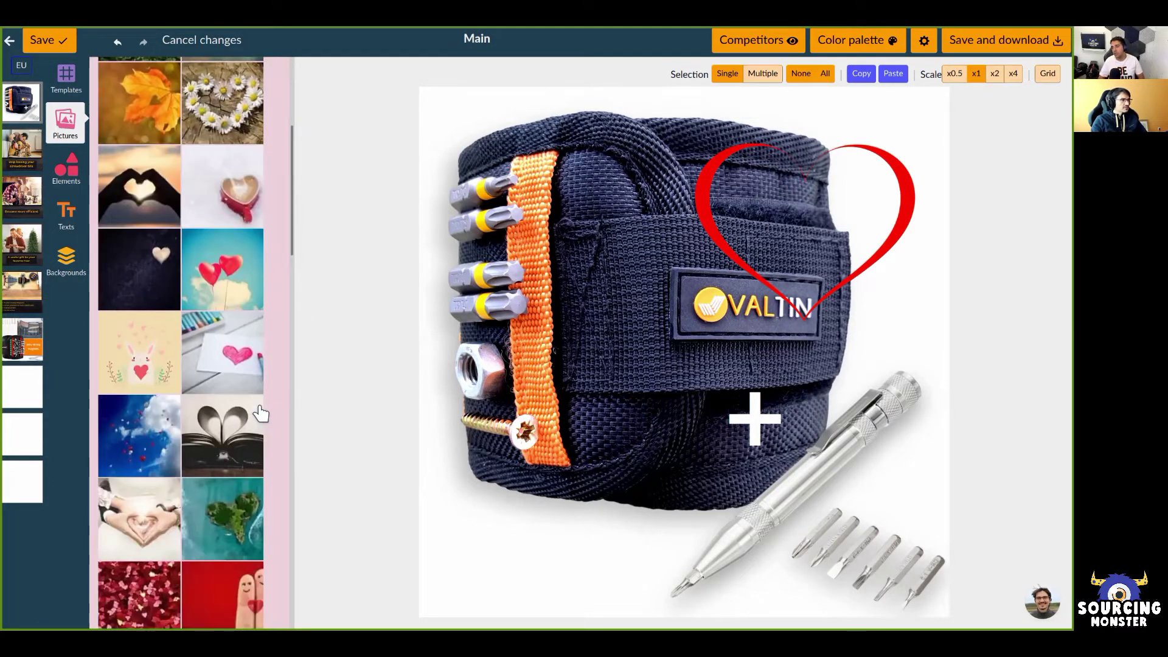
scroll(260, 414, down, 15)
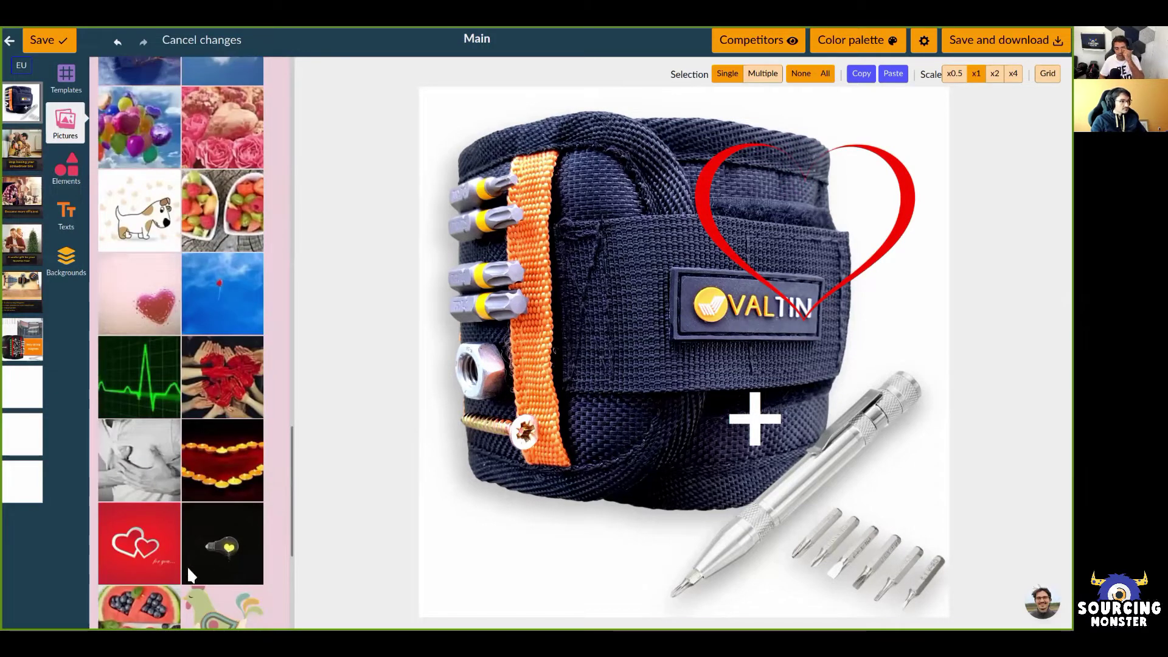
scroll(208, 503, down, 5)
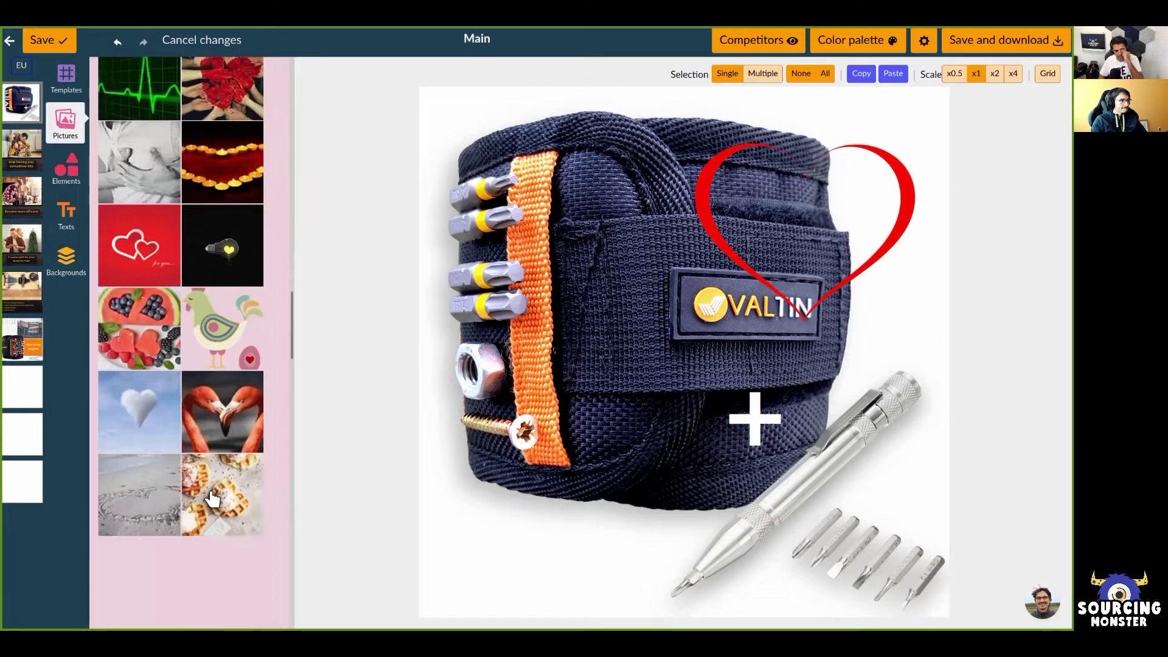
scroll(212, 499, down, 5)
scroll(182, 365, down, 5)
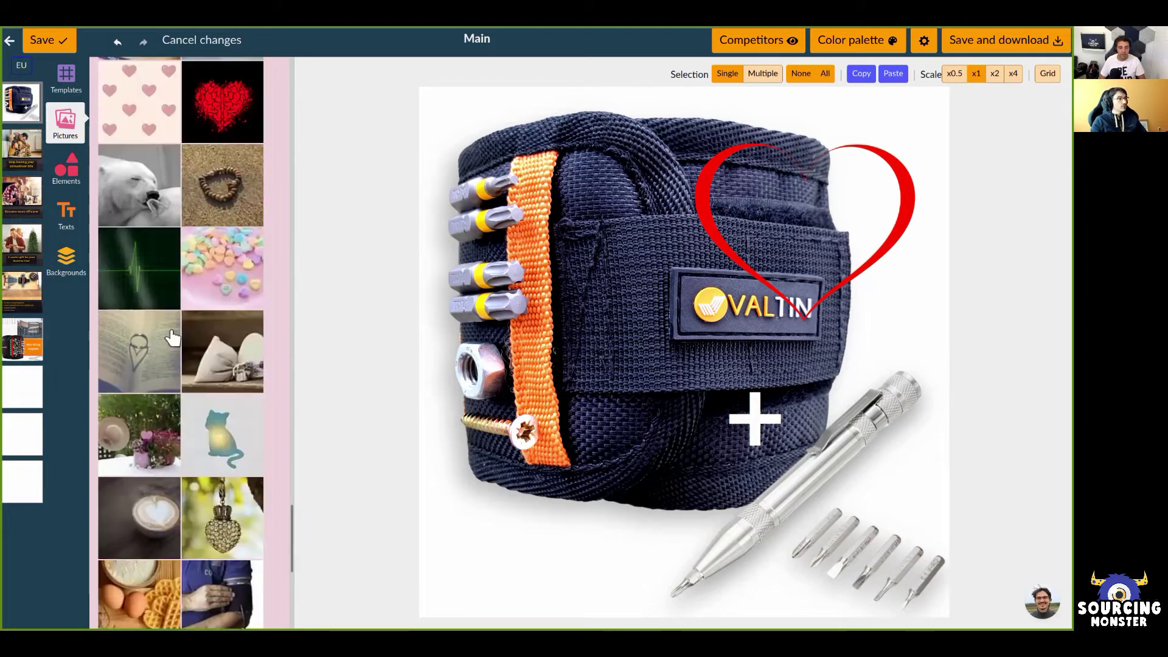
scroll(121, 183, down, 5)
scroll(121, 182, up, 5)
scroll(137, 210, up, 5)
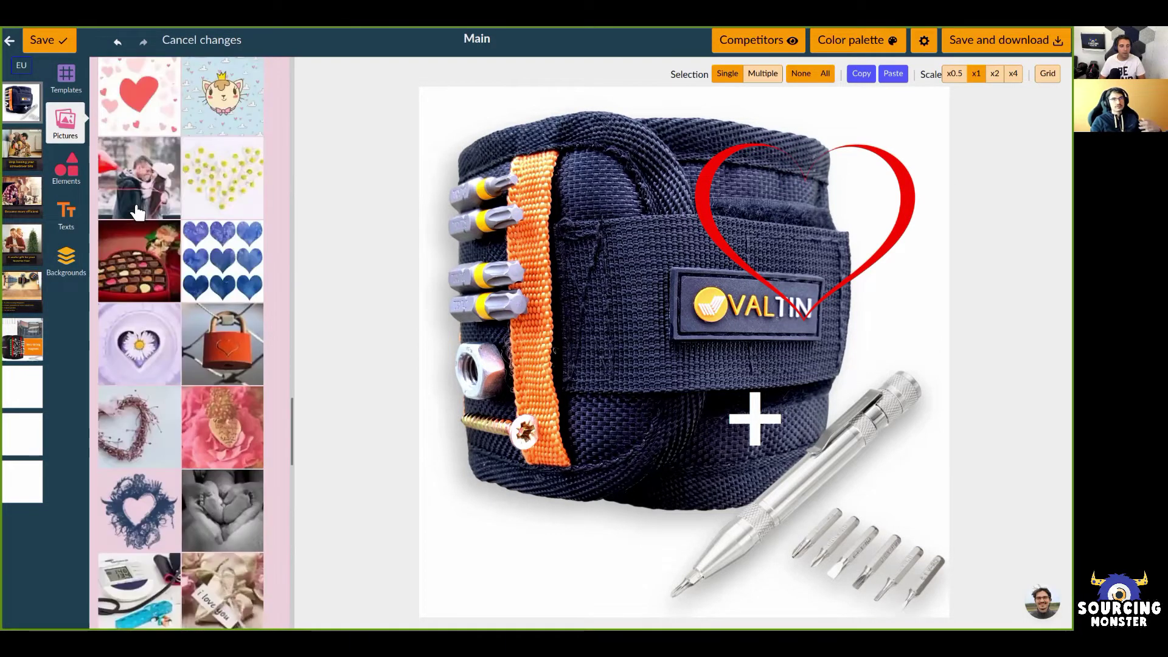
scroll(137, 212, up, 5)
scroll(137, 211, up, 15)
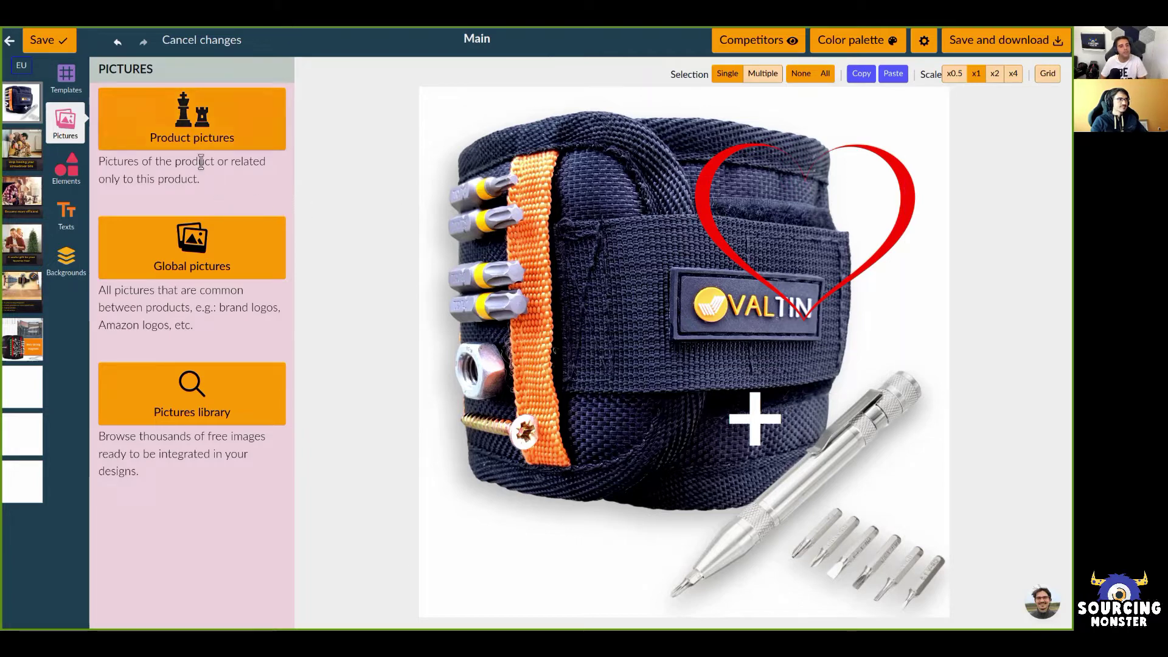
Look through the product's own pictures and save the main image.
click(193, 143)
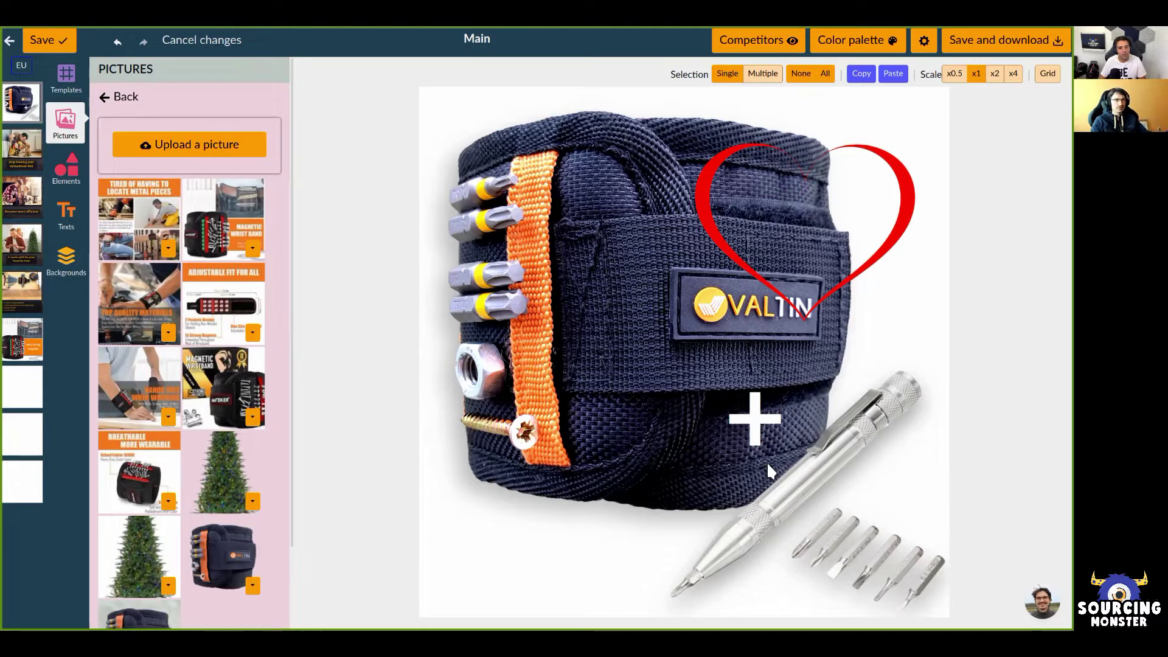
click(258, 158)
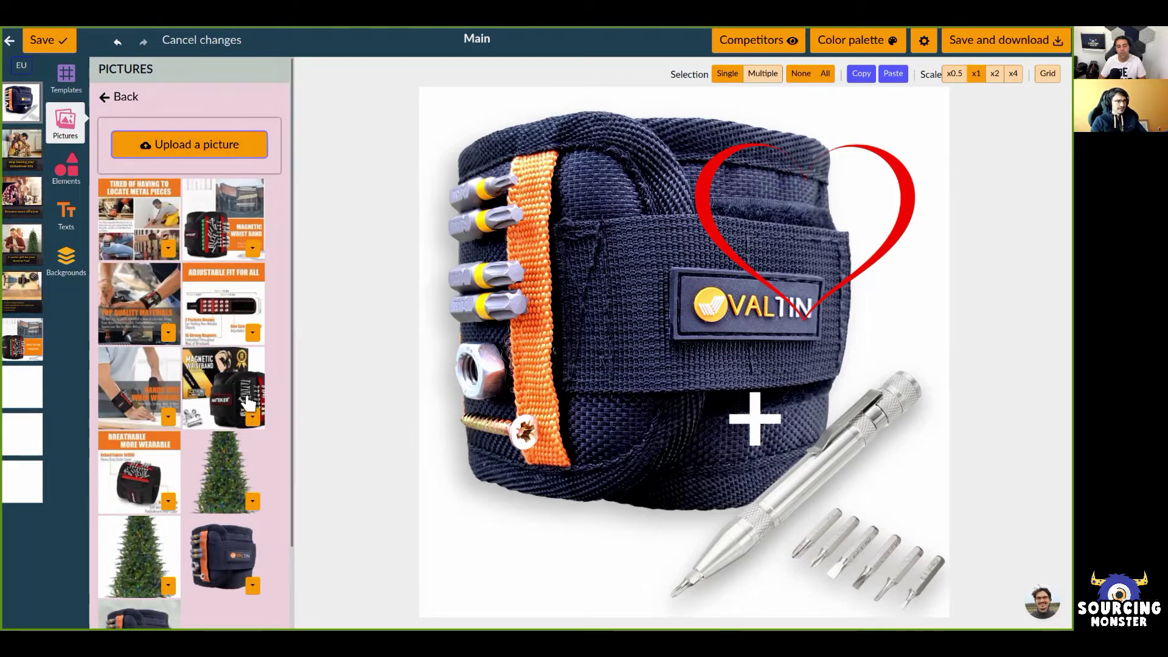
scroll(268, 466, down, 3)
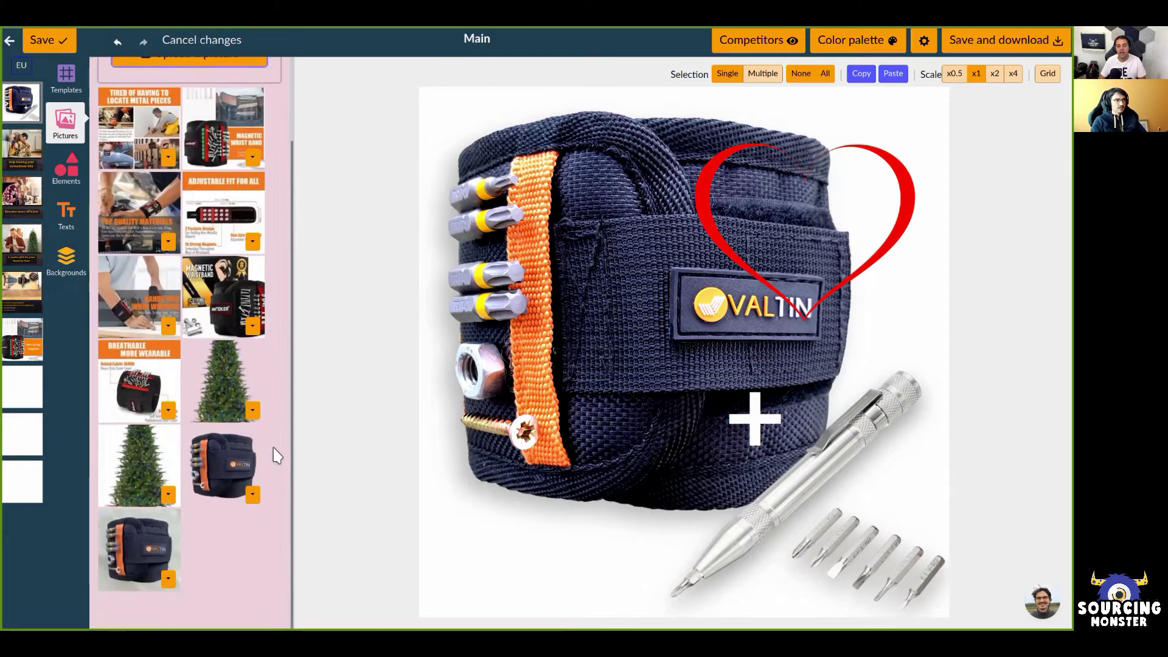
scroll(275, 455, up, 3)
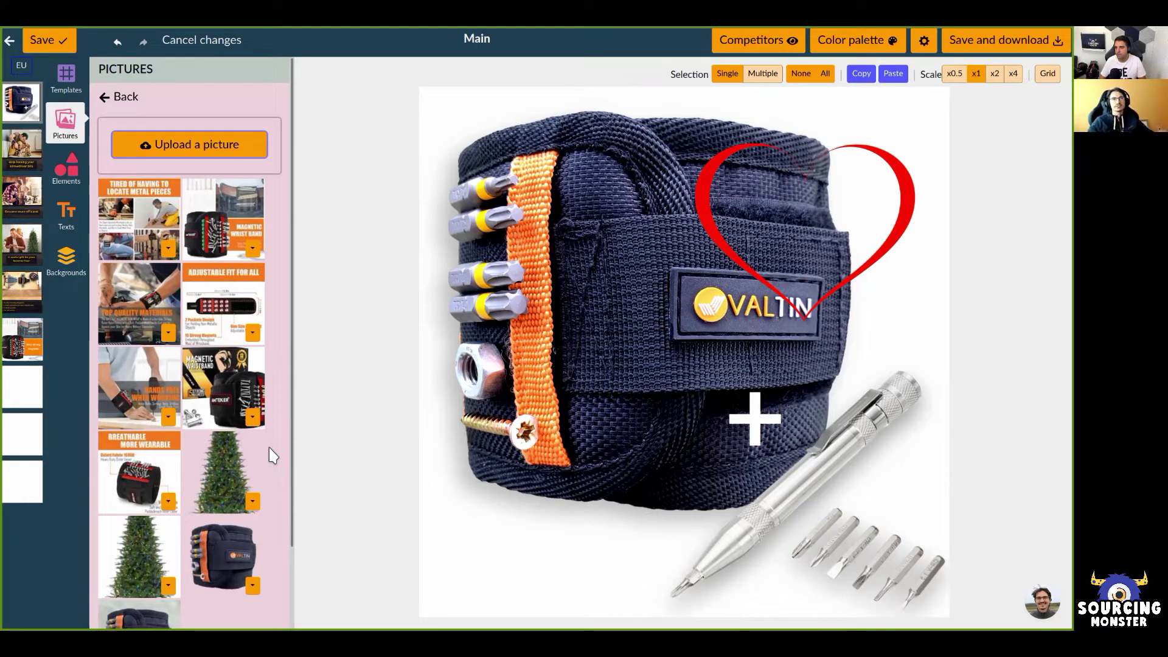
click(38, 42)
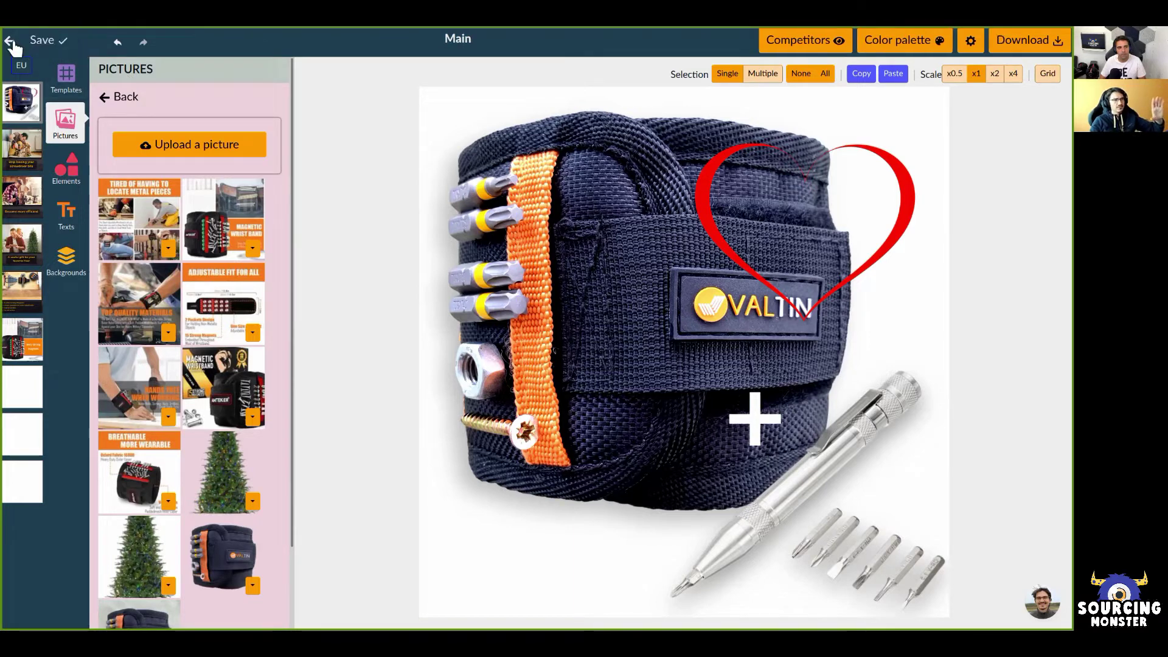
Return to the product list, create a draft product and look through its empty optimization guide.
click(11, 41)
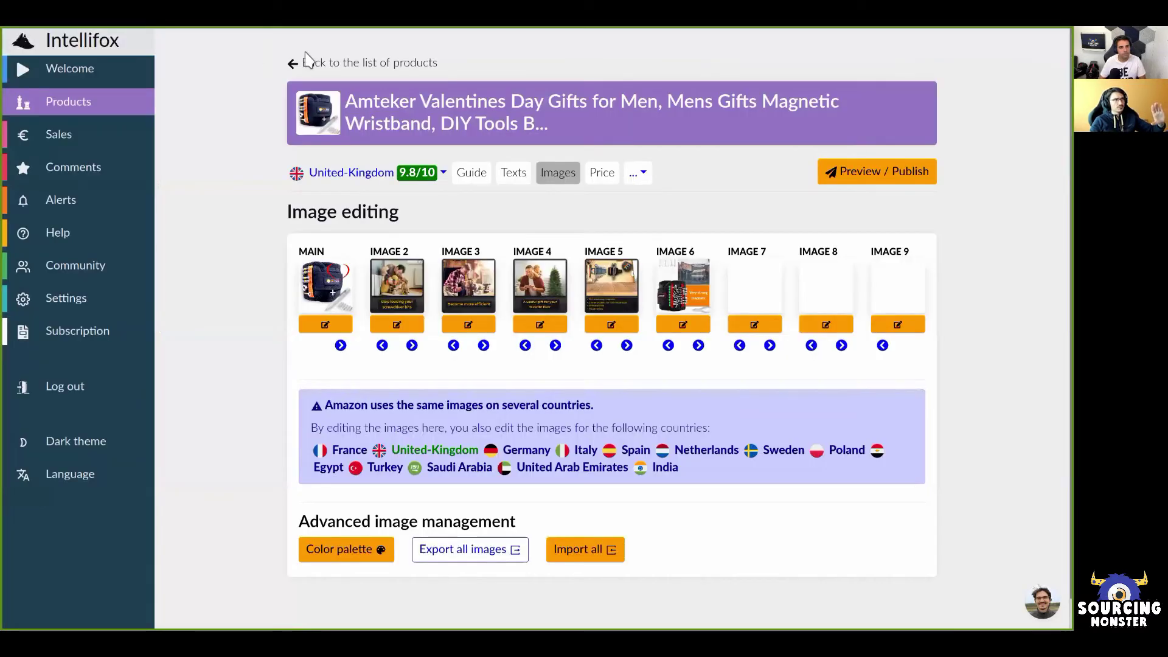
click(307, 61)
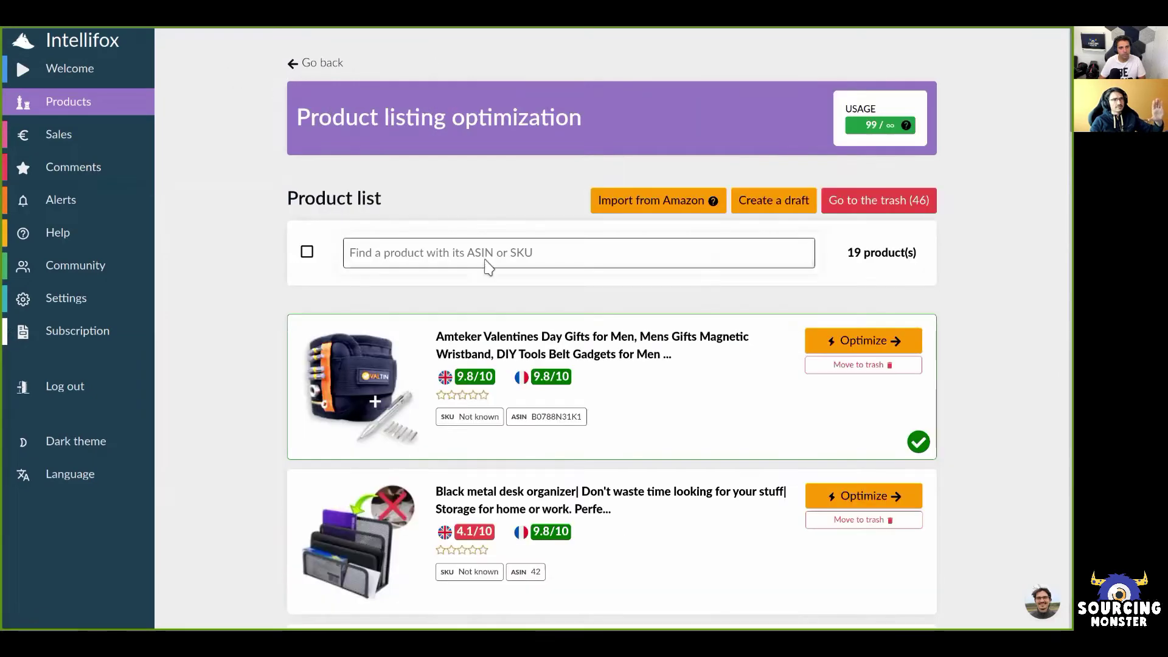
click(784, 207)
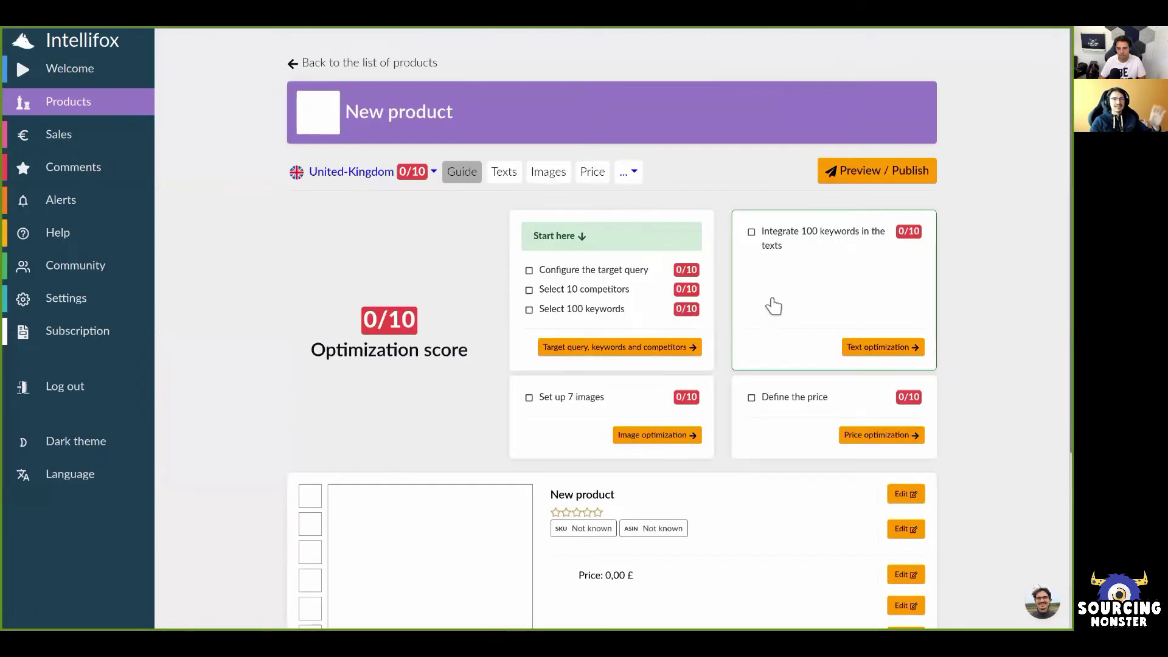
scroll(640, 364, down, 4)
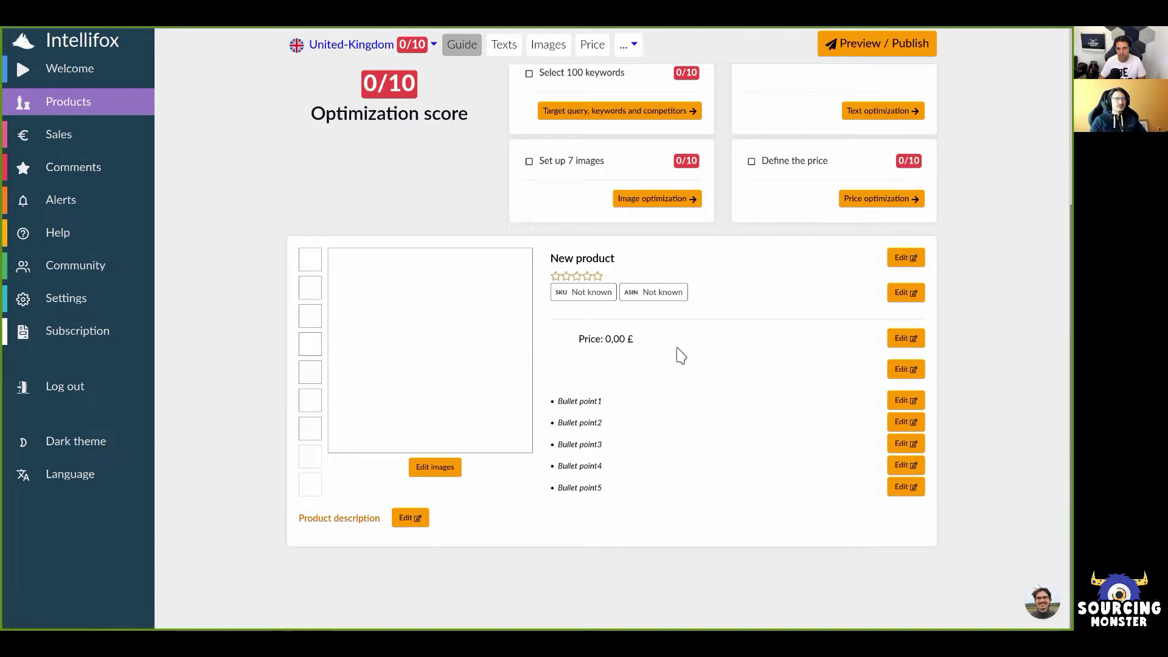
scroll(661, 366, up, 4)
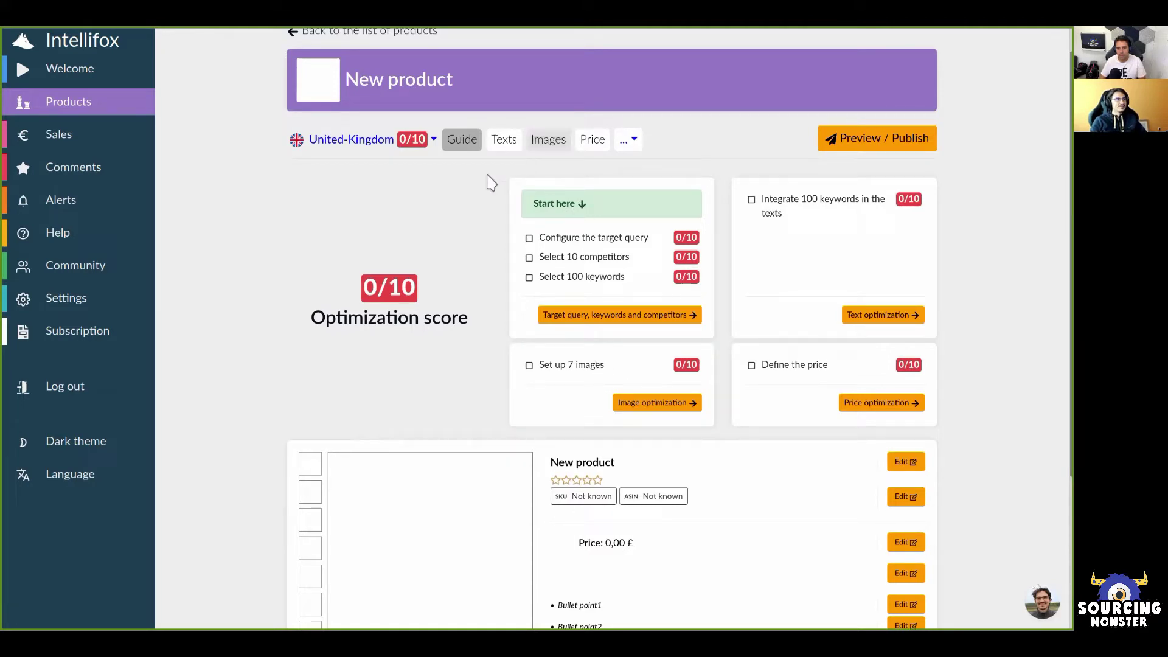
Reopen the Amteker wristband's main image for editing and delete the red heart outline.
key(alt+Left)
key(alt+Right)
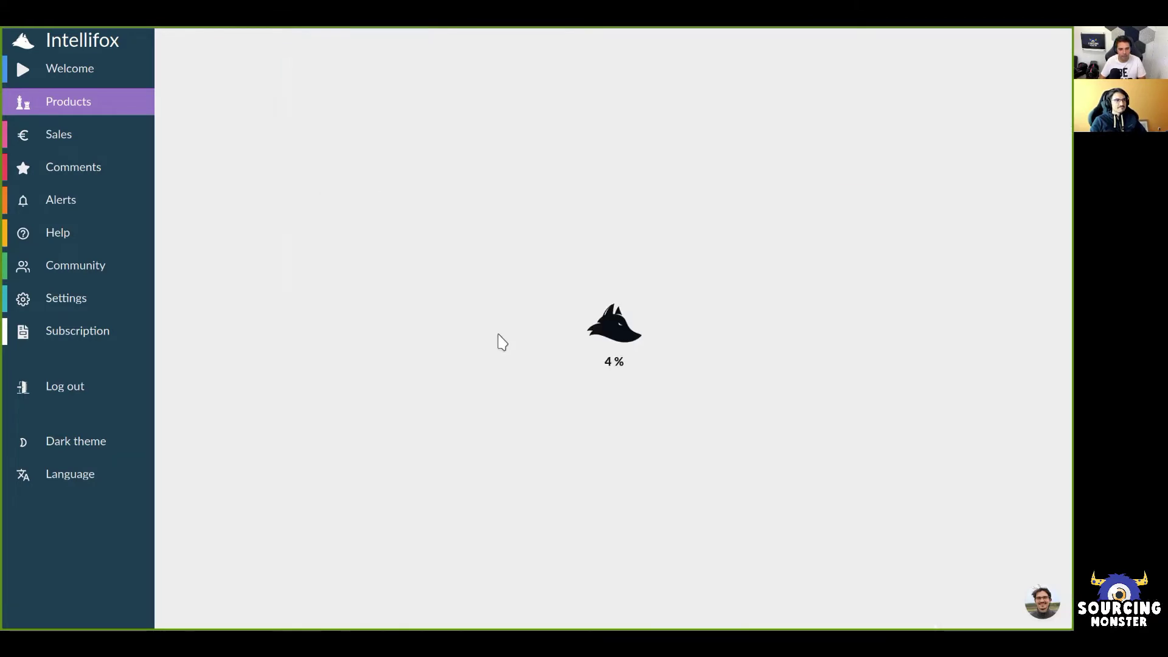
key(alt+Left)
click(508, 489)
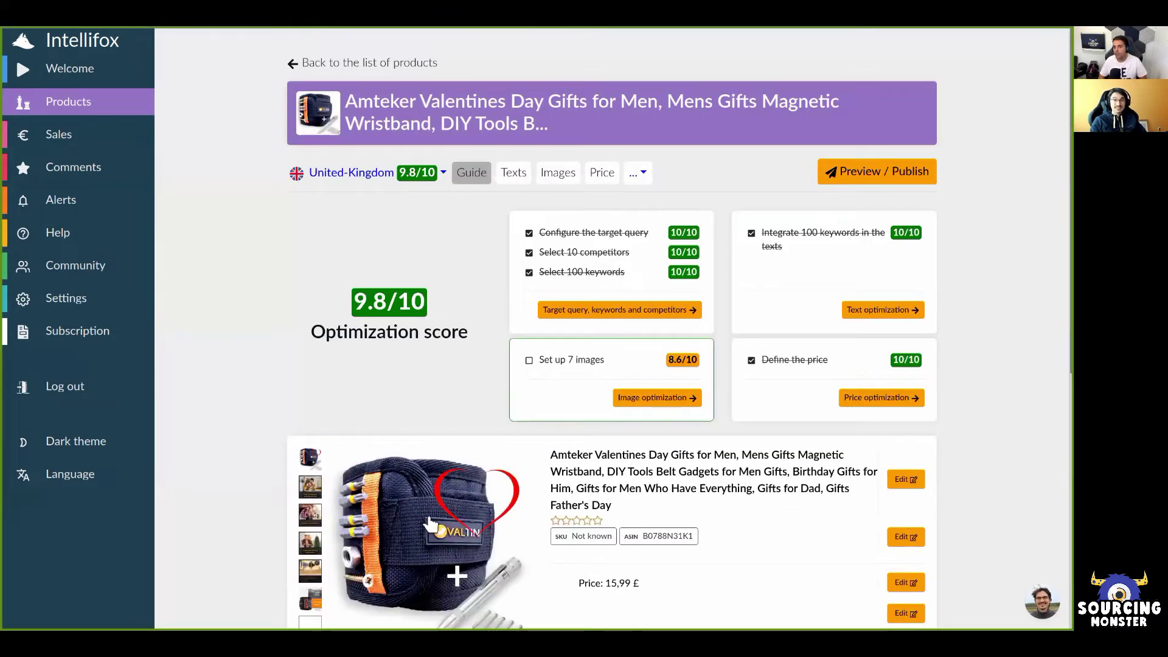
click(428, 520)
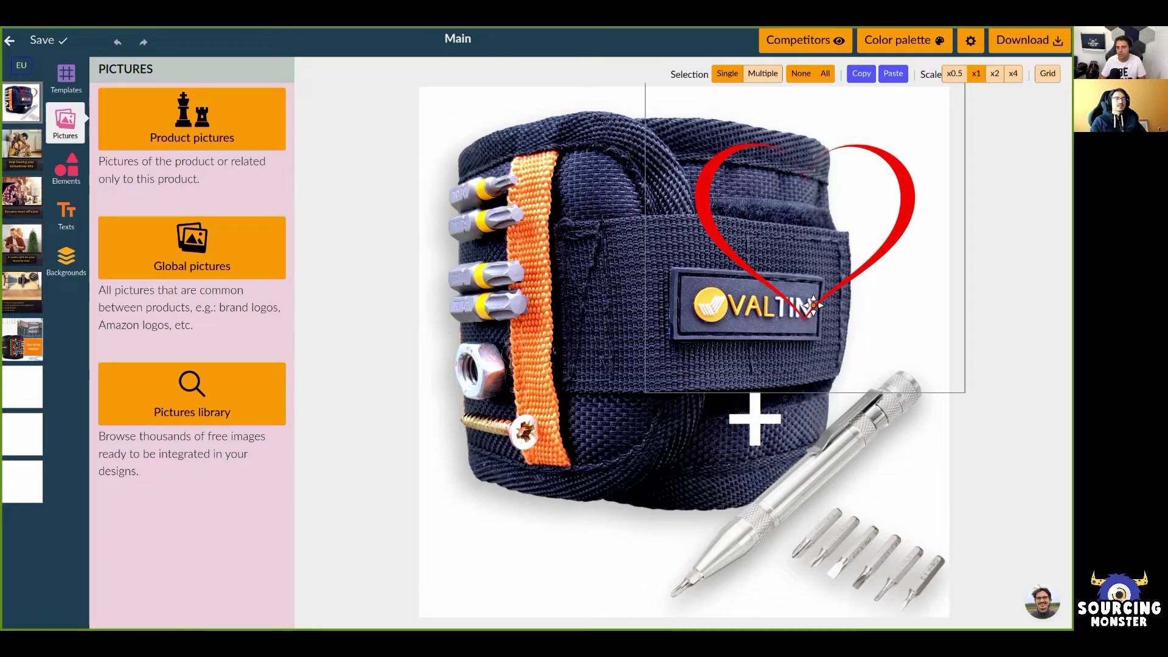
click(813, 304)
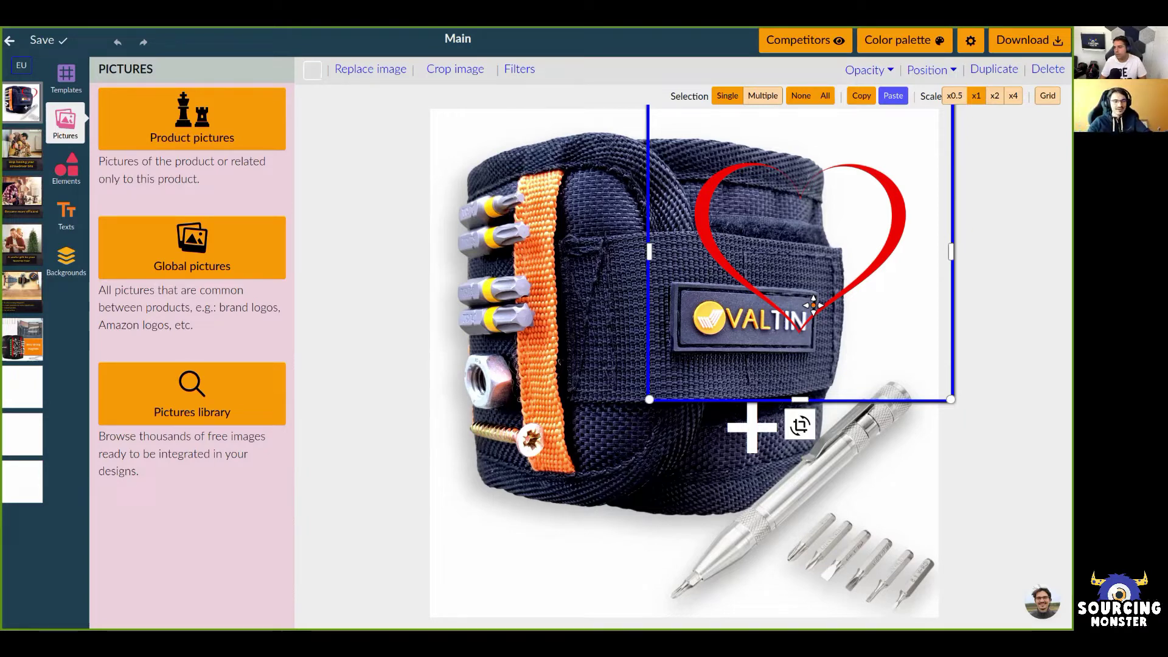
key(Delete)
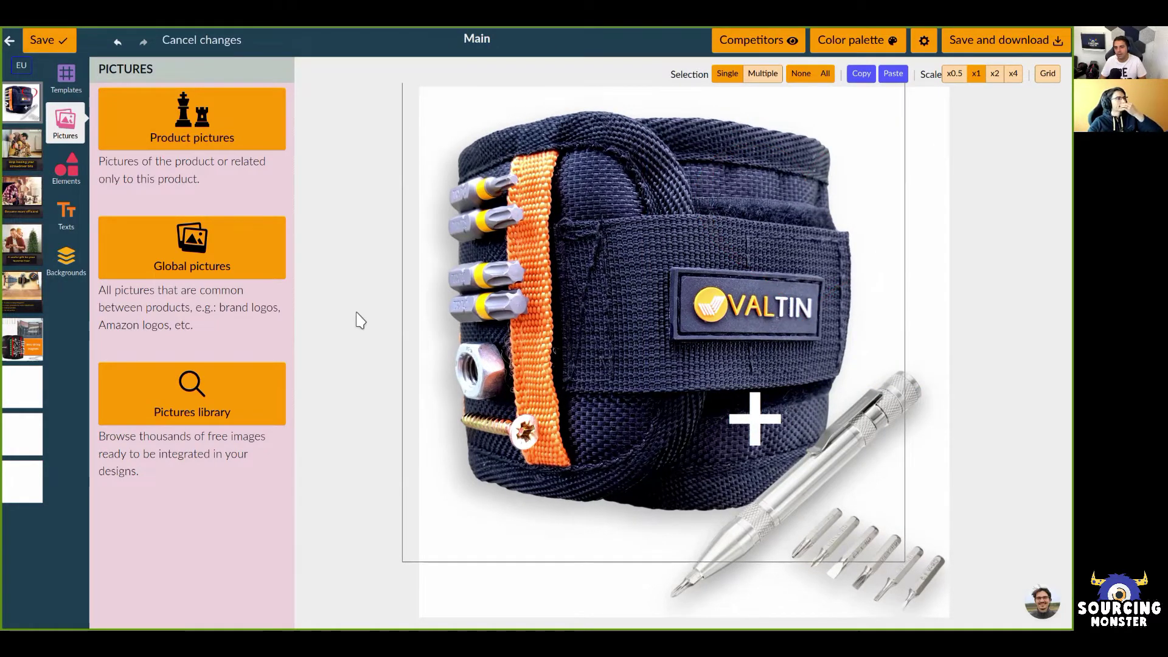
Add the wristband photo with the grey background from the product pictures to the main image and maximize it.
click(223, 155)
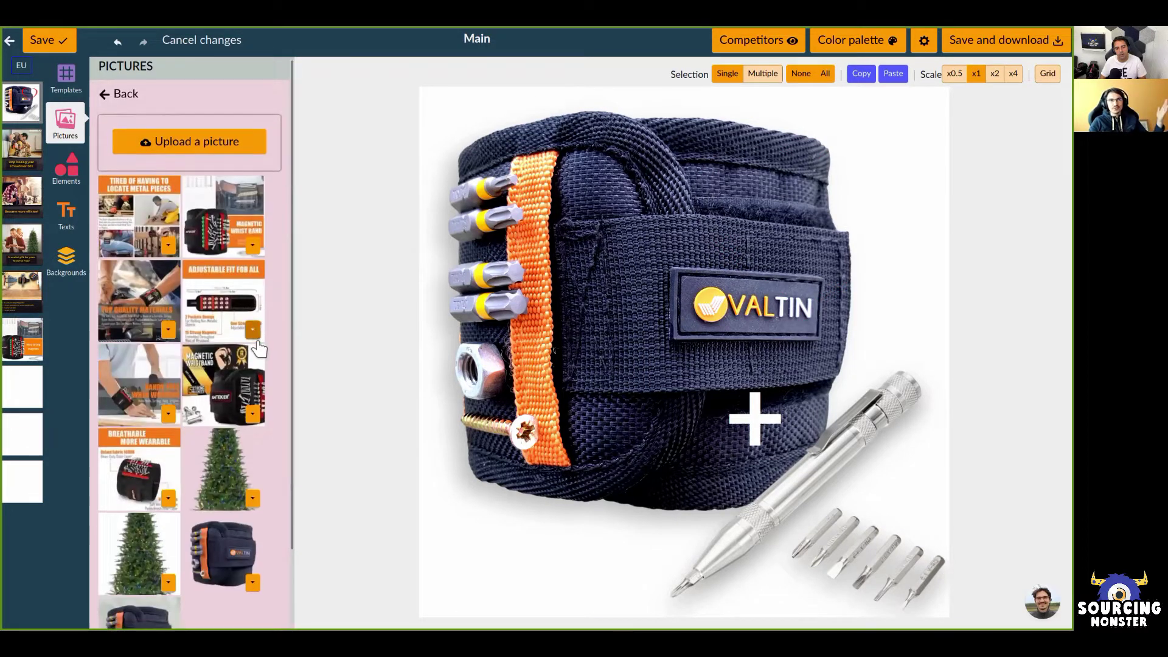
scroll(260, 348, down, 1)
scroll(258, 432, down, 1)
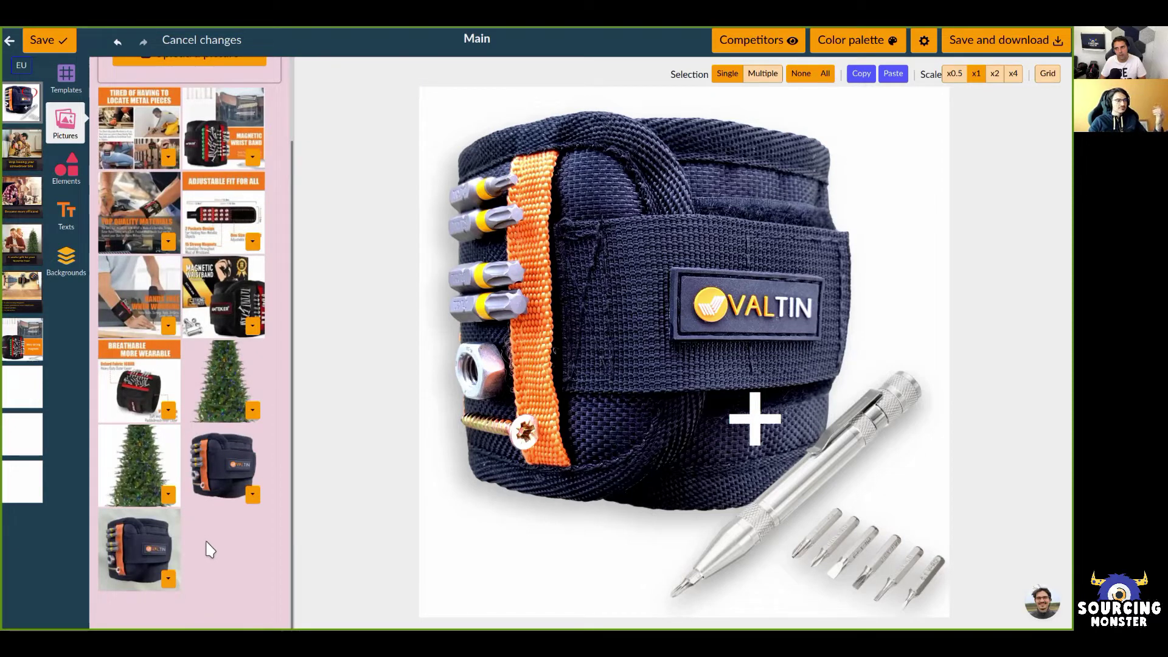
click(159, 550)
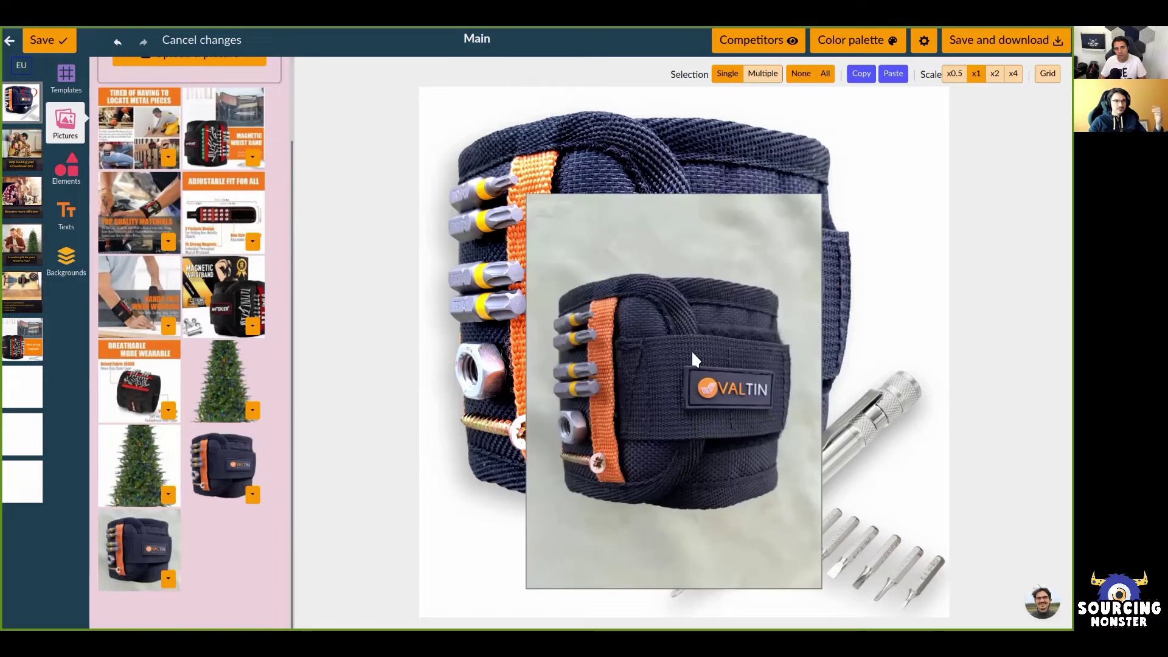
click(695, 360)
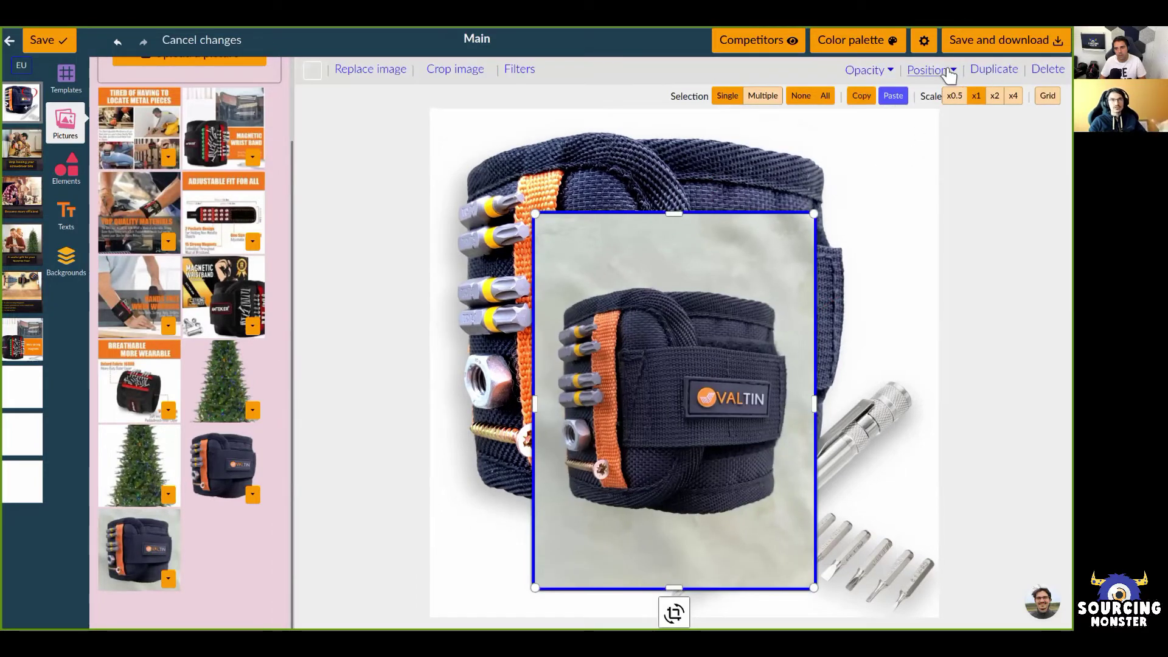
click(949, 72)
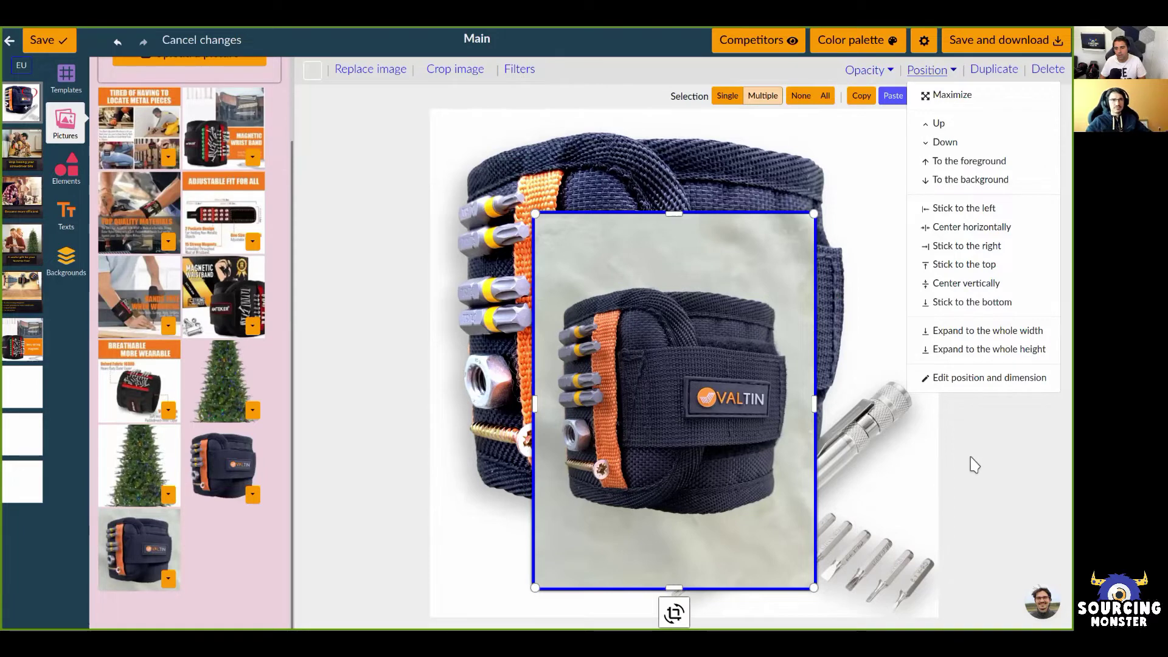
click(952, 95)
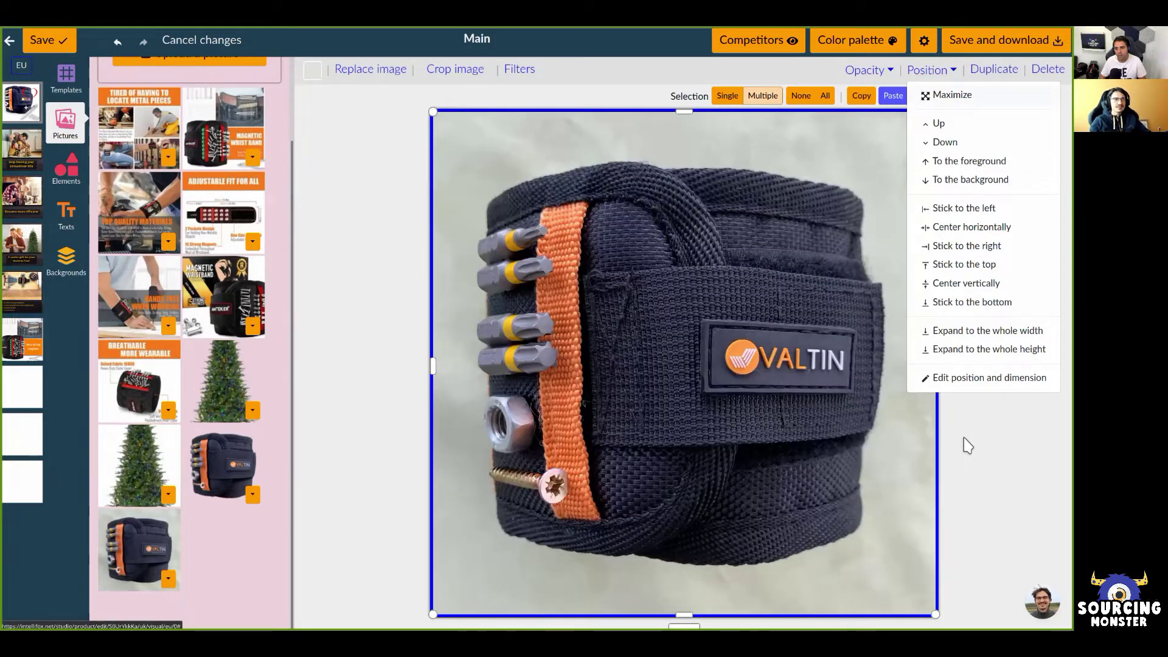
click(964, 439)
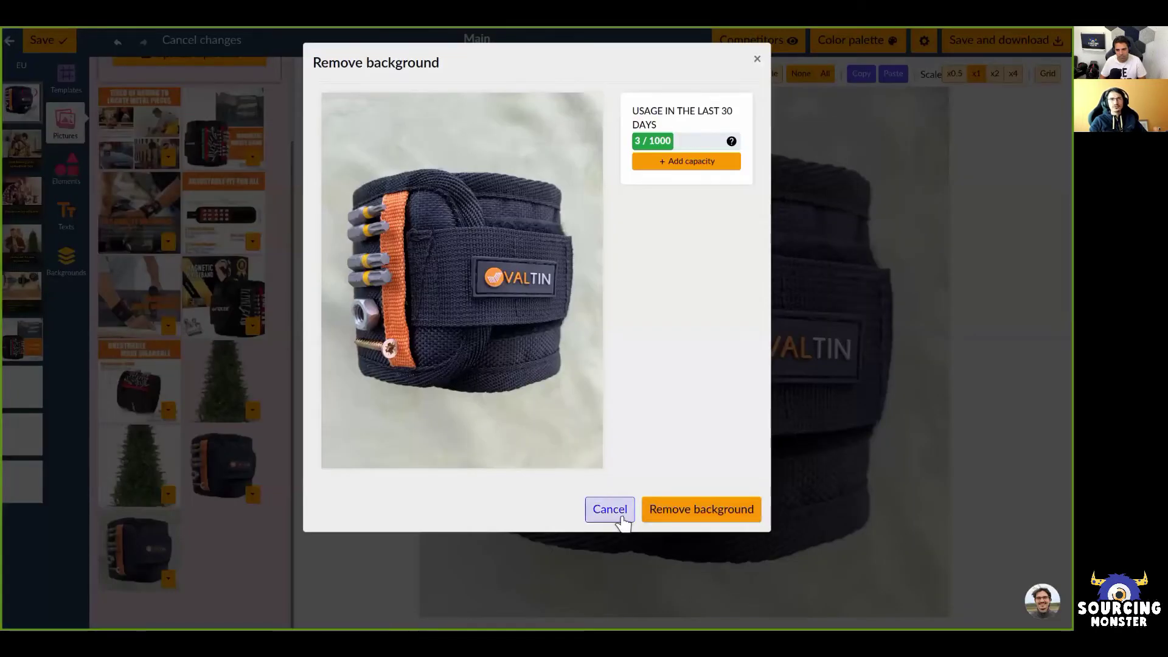
Add the background-free wristband picture to the main image and delete the maximized photo with the grey background.
click(233, 483)
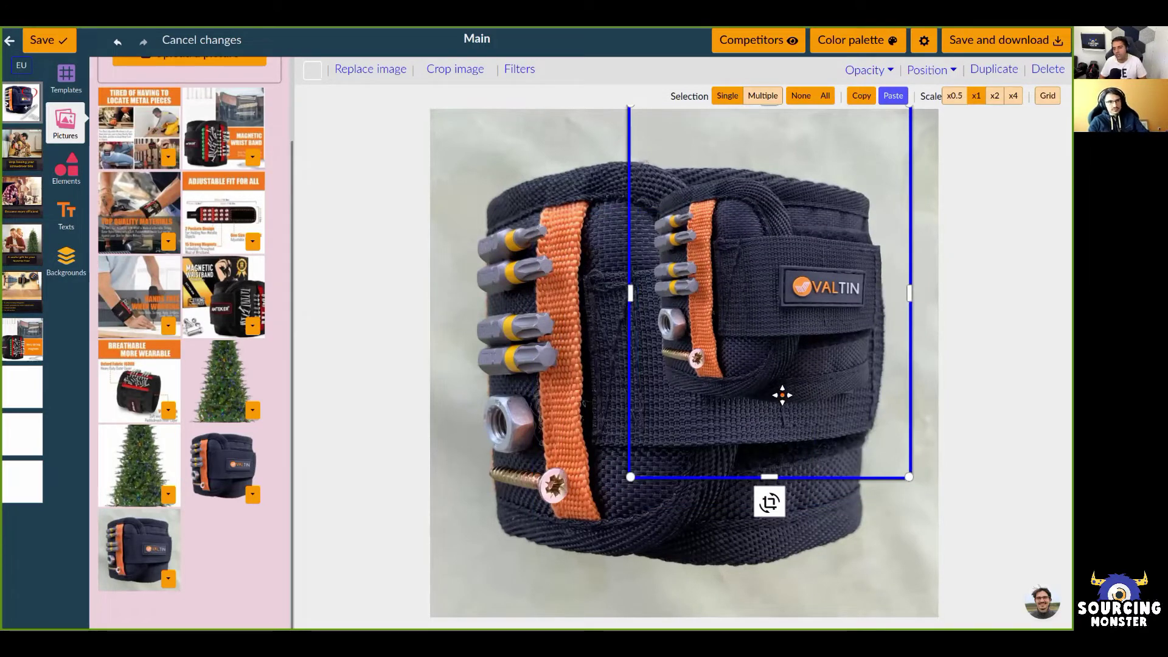
click(609, 425)
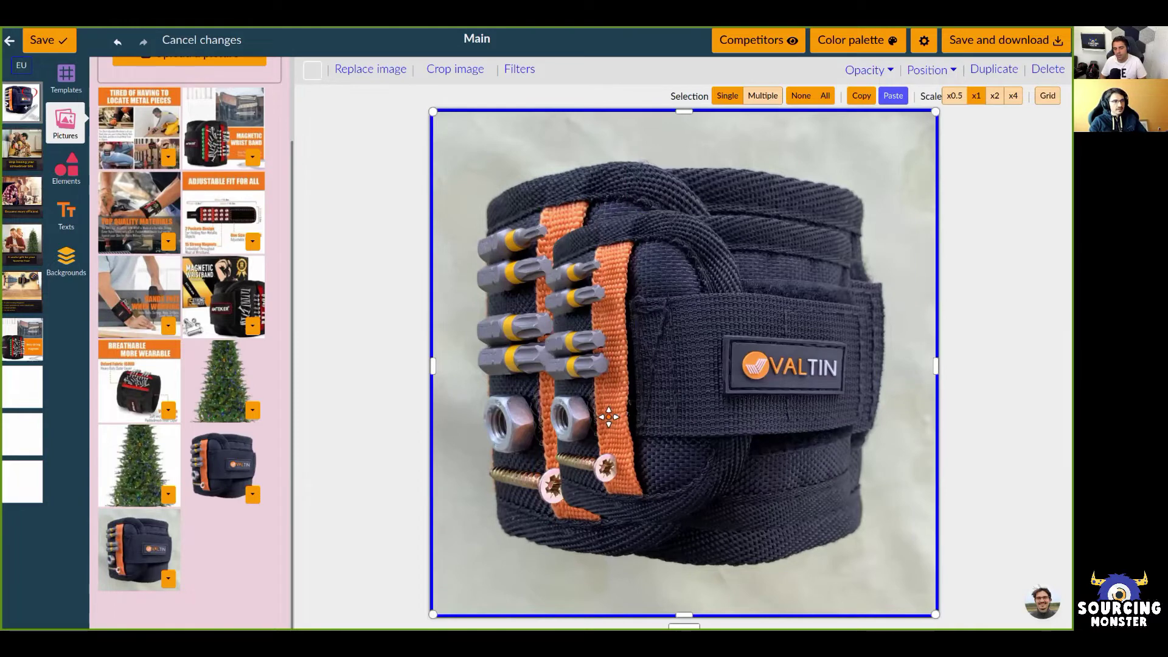
key(Delete)
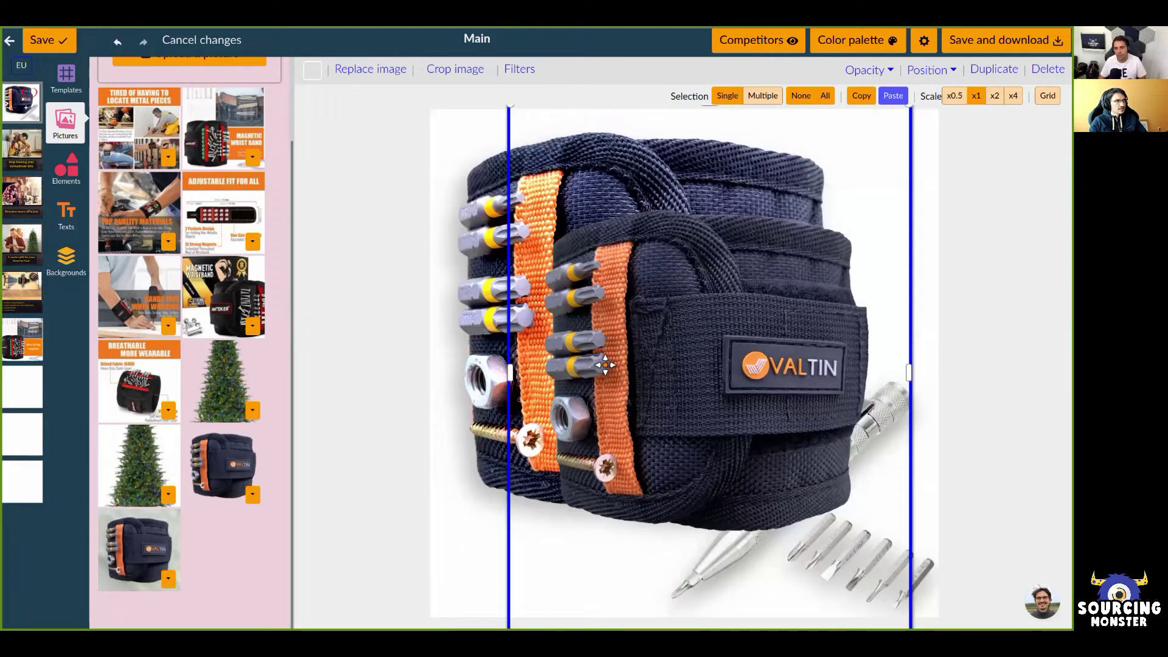
Open Image 2, try moving the picture around the man's wristband at x4 scale and undo the move.
click(22, 155)
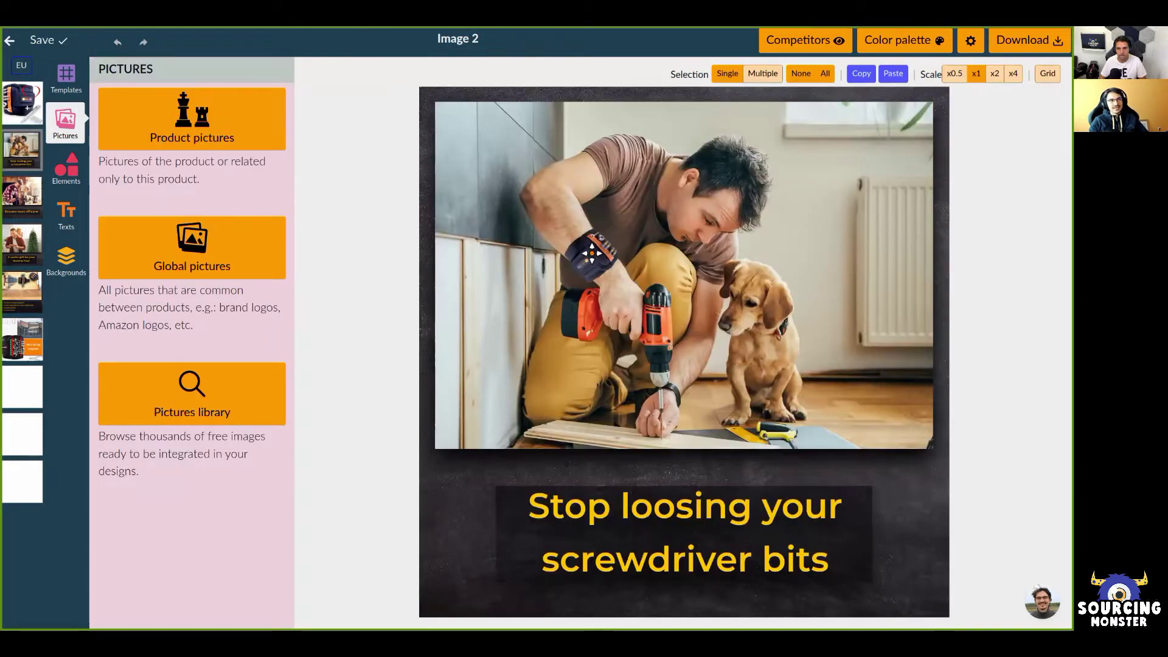
click(592, 253)
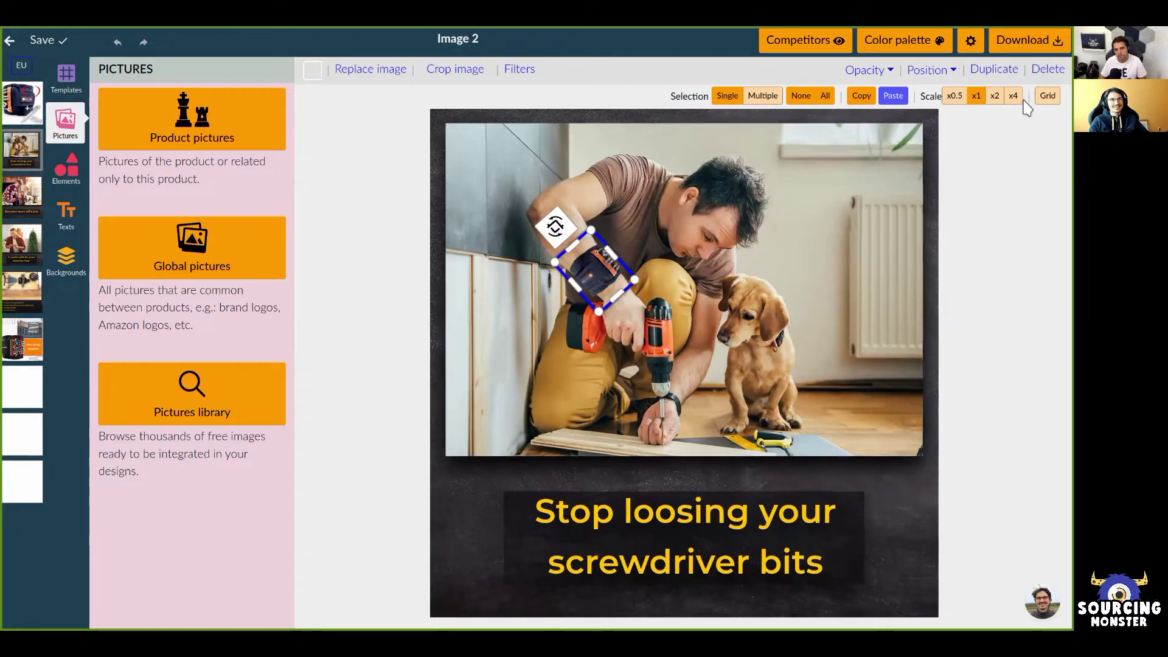
click(1012, 96)
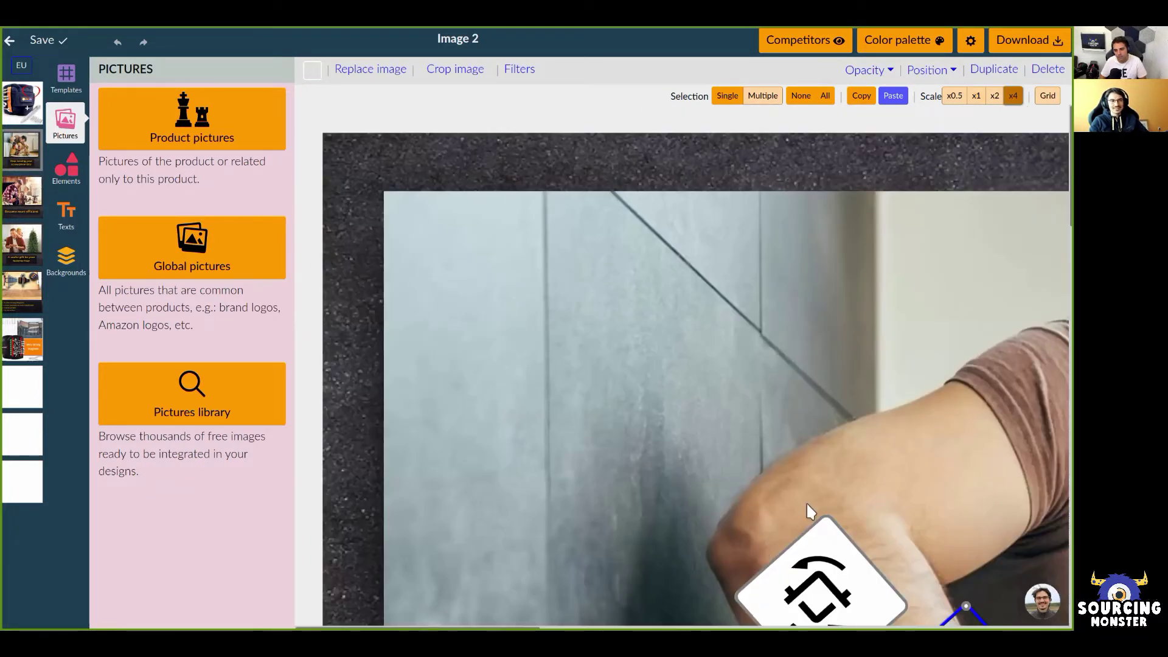
scroll(809, 511, down, 3)
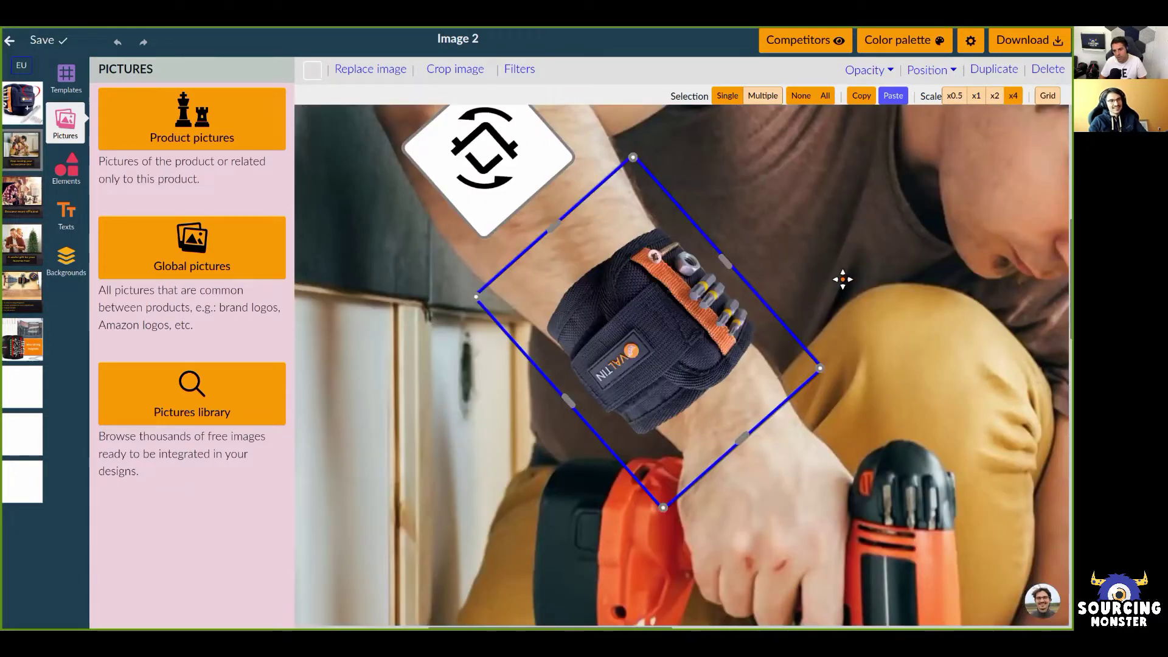
drag(839, 284, 744, 354)
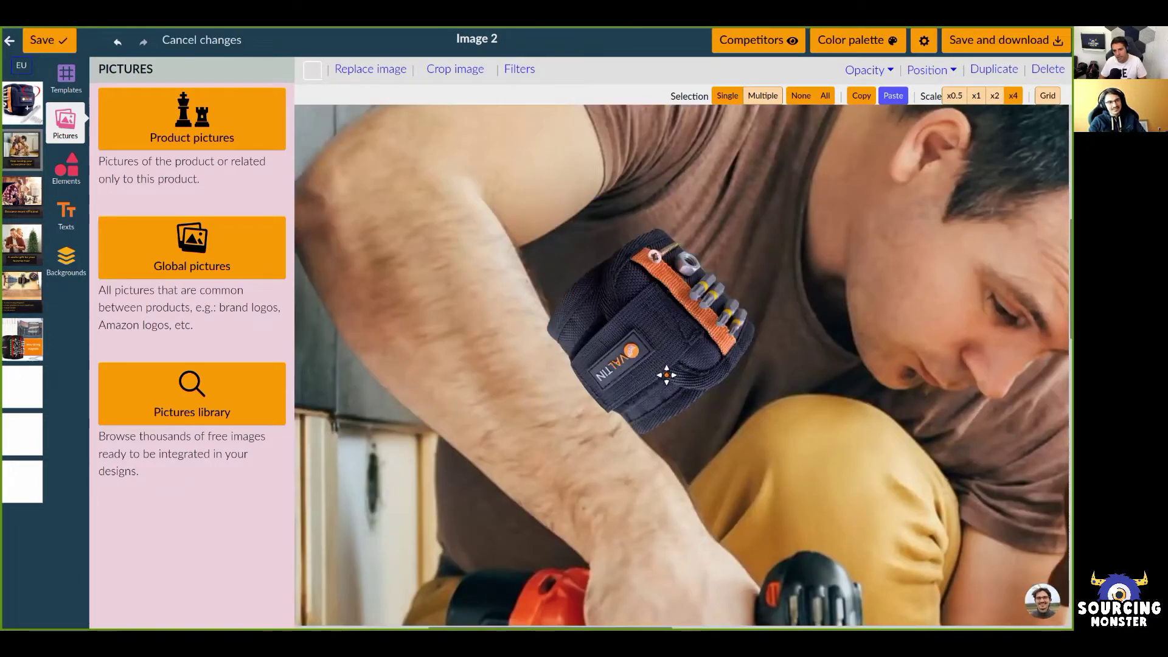
key(ctrl+z)
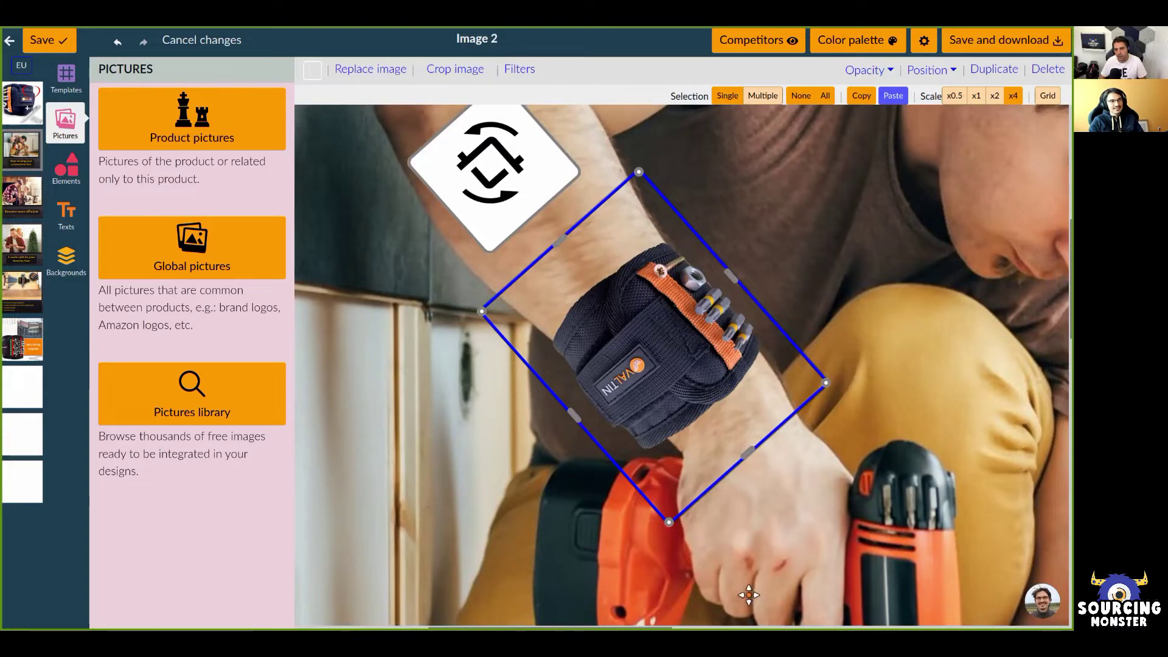
Try rotating and repositioning the wristband on the man's arm, and cancel the changes to Image 2.
drag(420, 161, 474, 201)
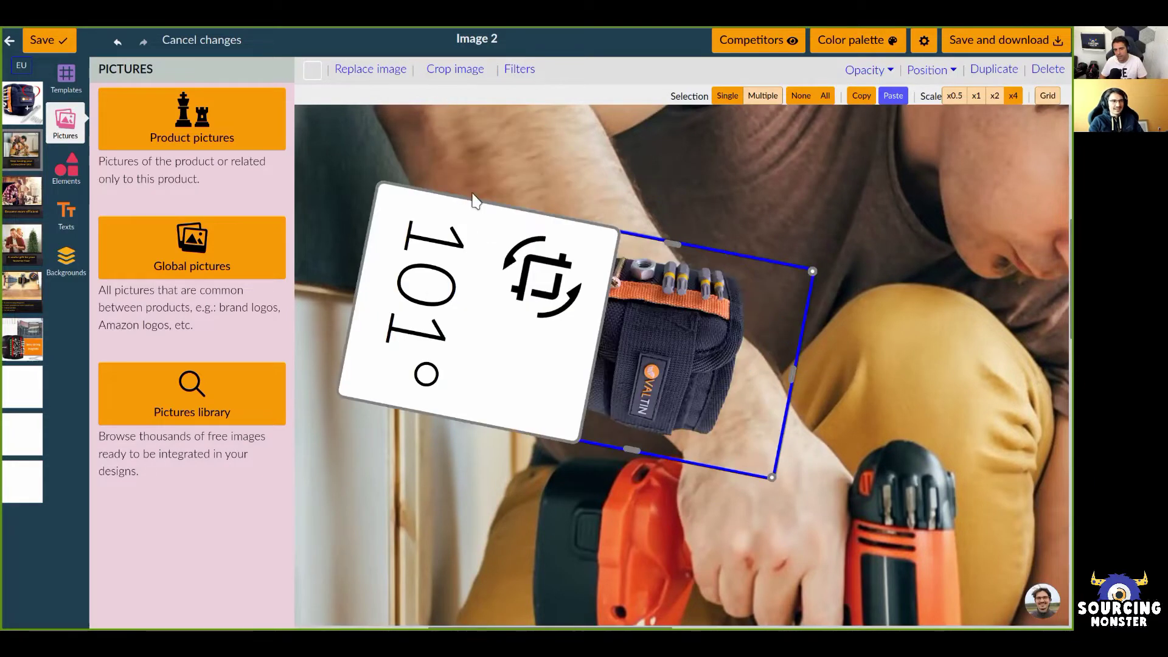
drag(719, 507, 491, 250)
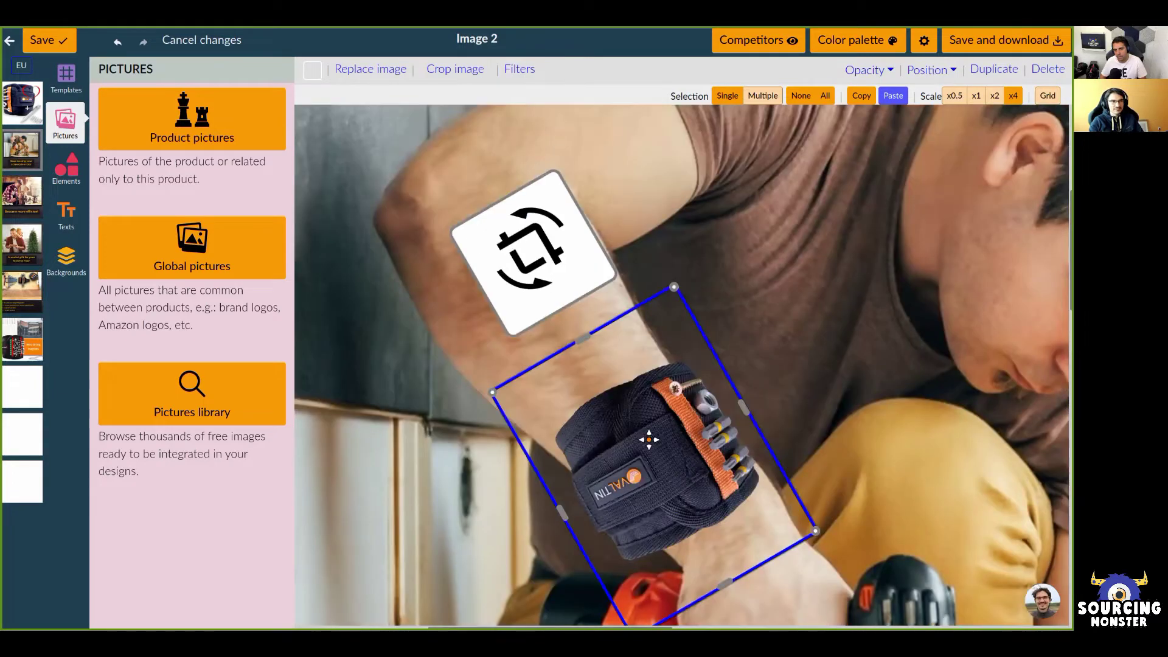
drag(533, 253, 430, 193)
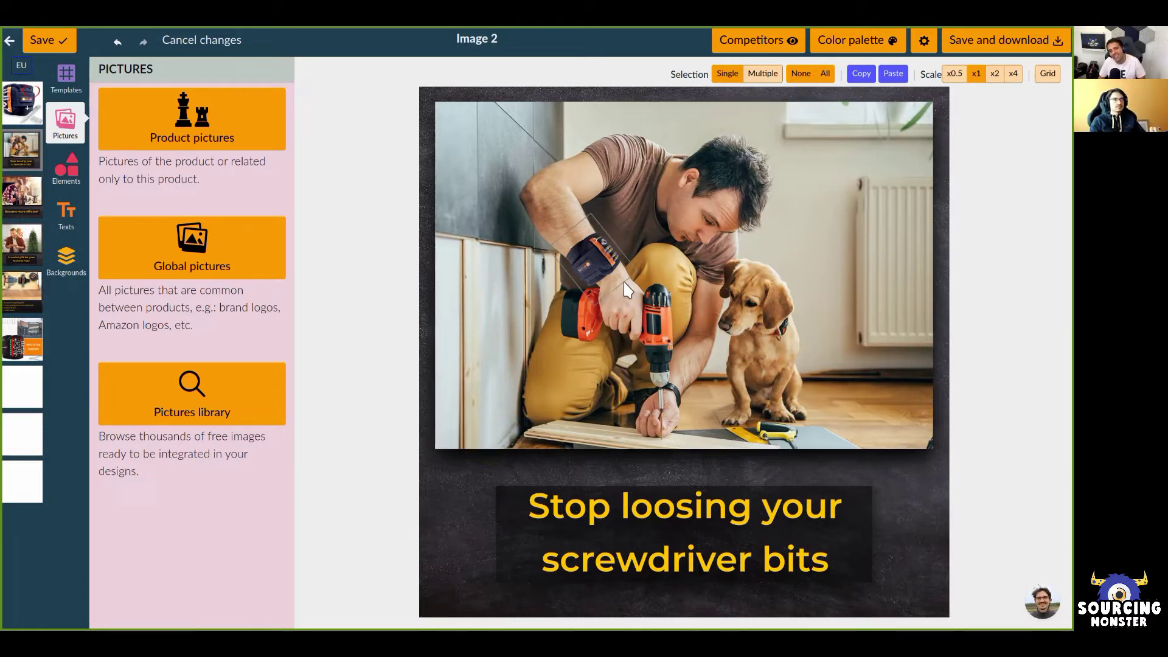
click(228, 43)
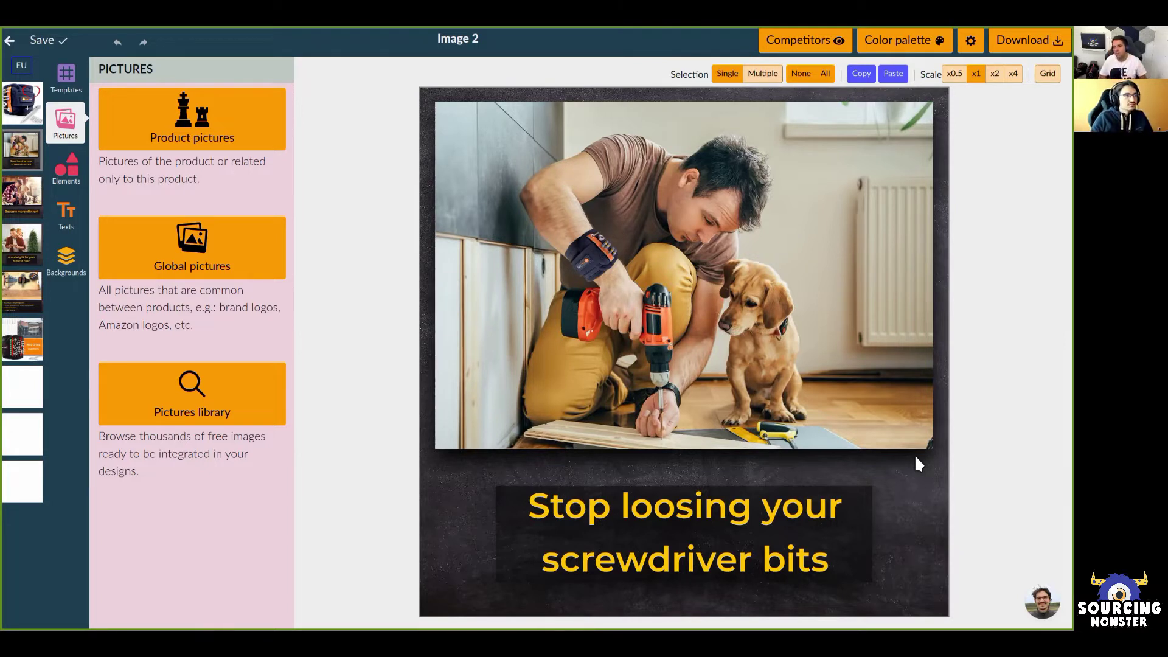
Try filters on the wristband picture in Image 2 with contrast 0.92 and saturation 0.96, and cancel the changes.
click(585, 259)
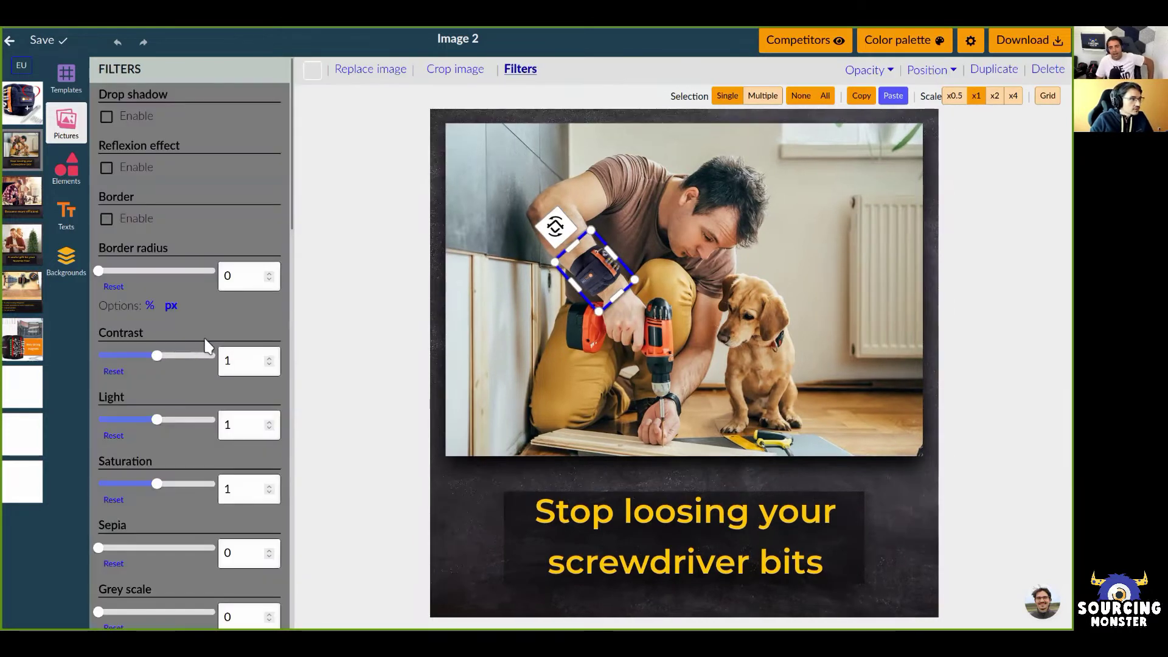
click(144, 421)
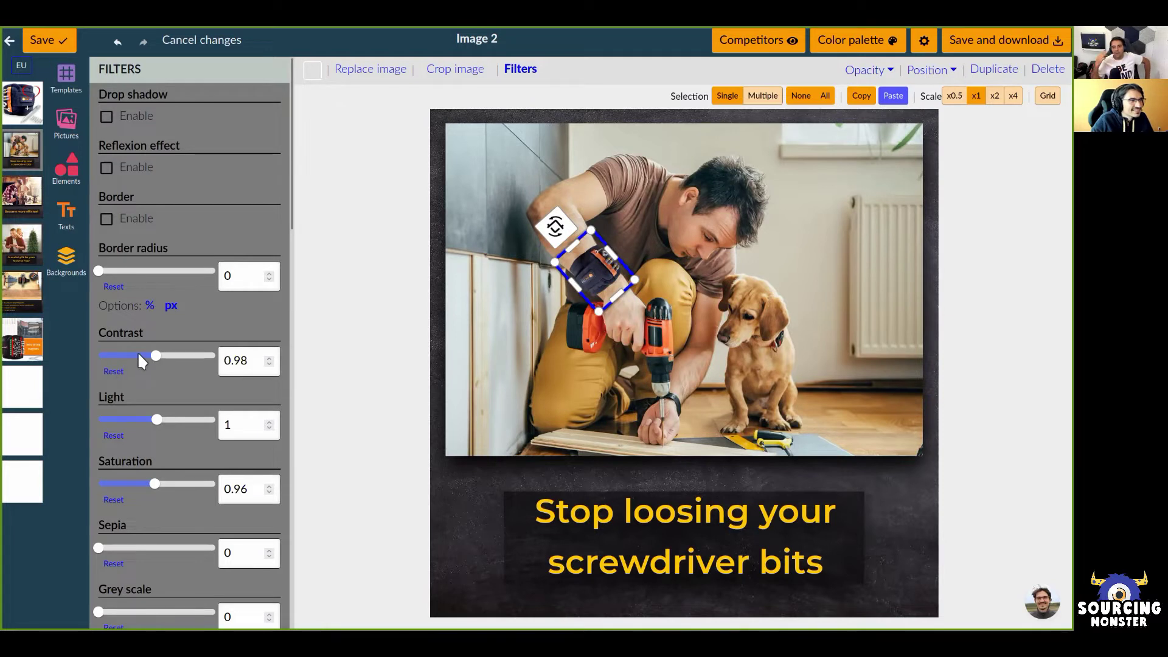
mouse_move(138, 355)
mouse_down()
mouse_move(172, 355)
mouse_move(152, 356)
mouse_up()
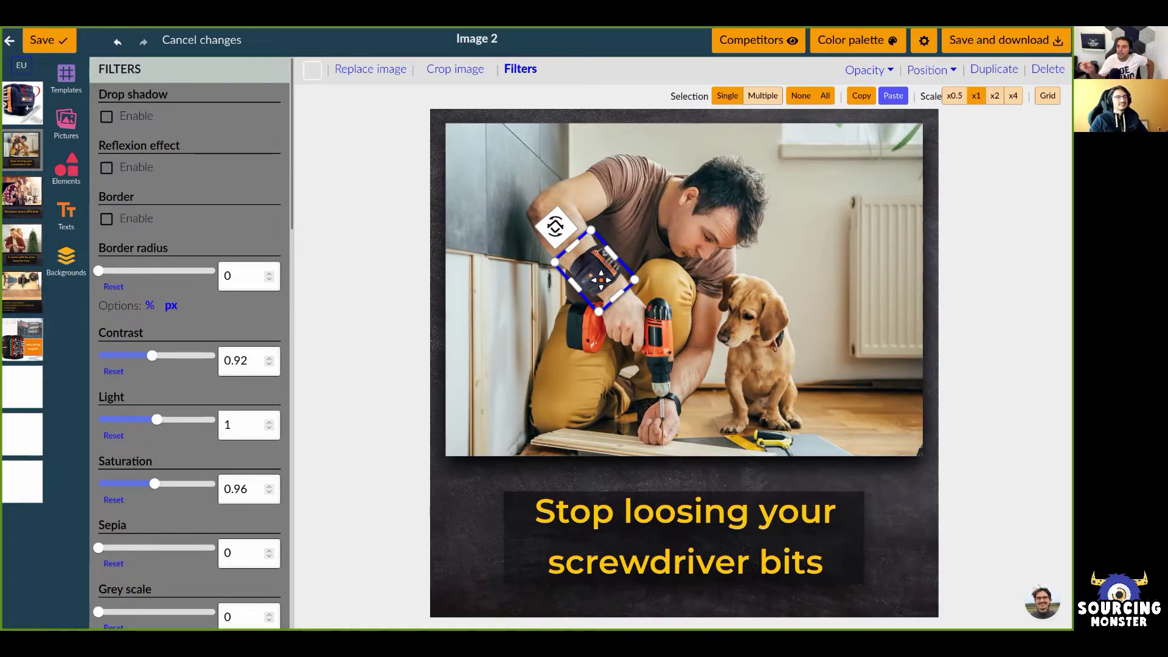
click(205, 69)
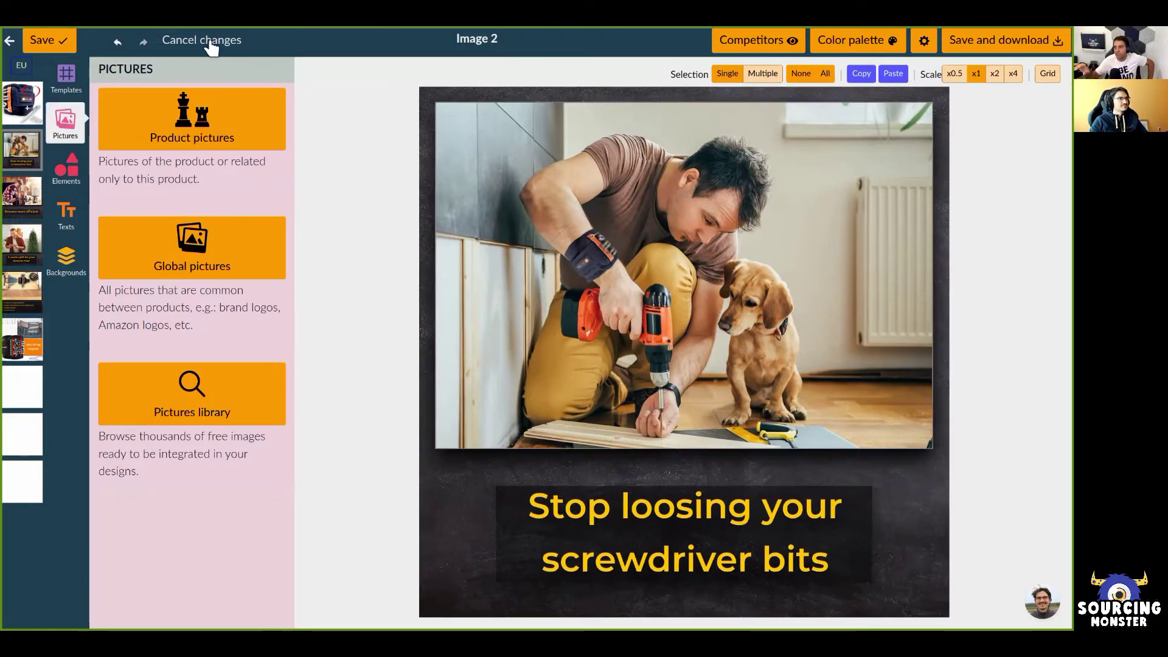
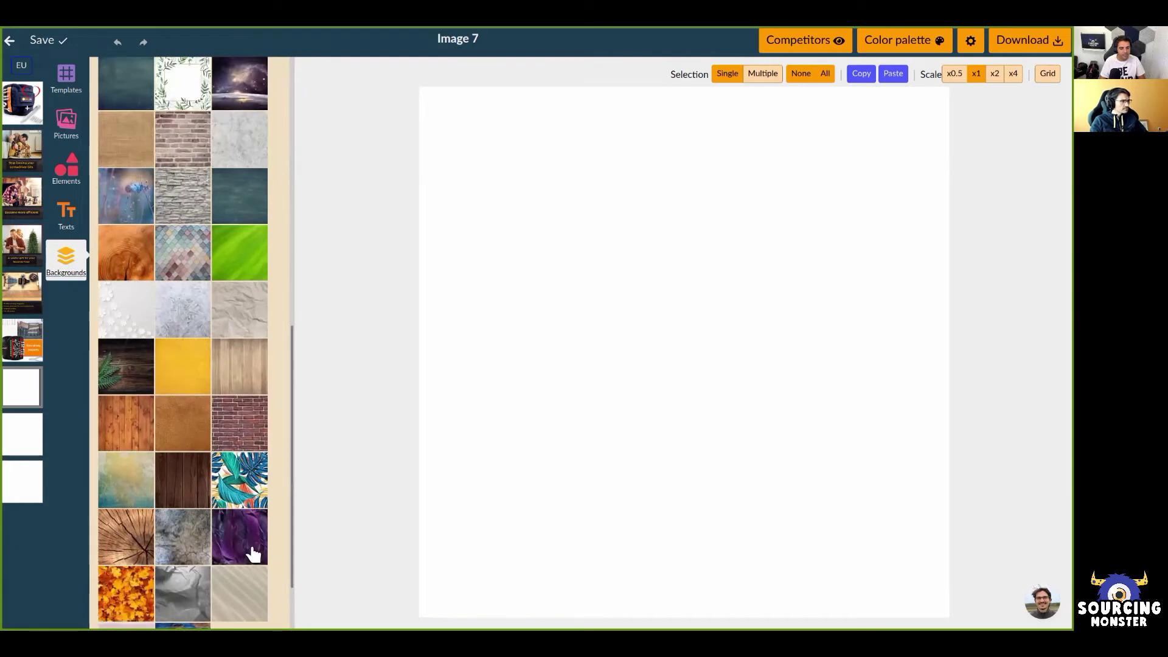
Load more backgrounds and set the weathered brown wood texture as the background of Image 7.
scroll(246, 565, down, 7)
scroll(201, 572, down, 5)
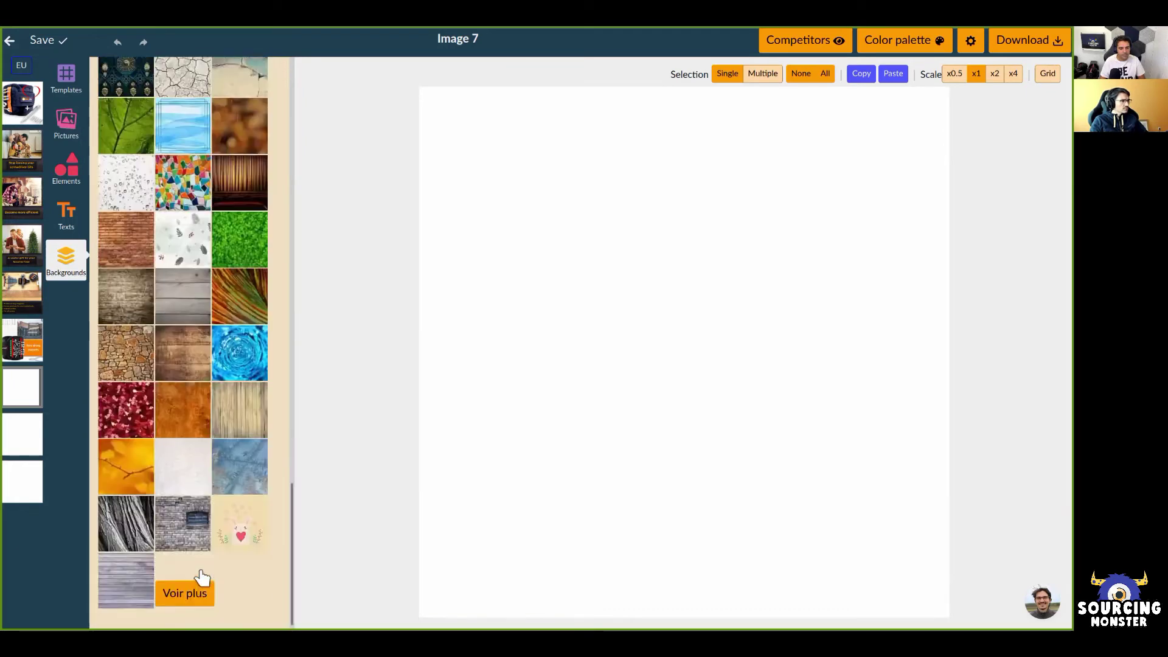
click(193, 587)
scroll(225, 553, down, 6)
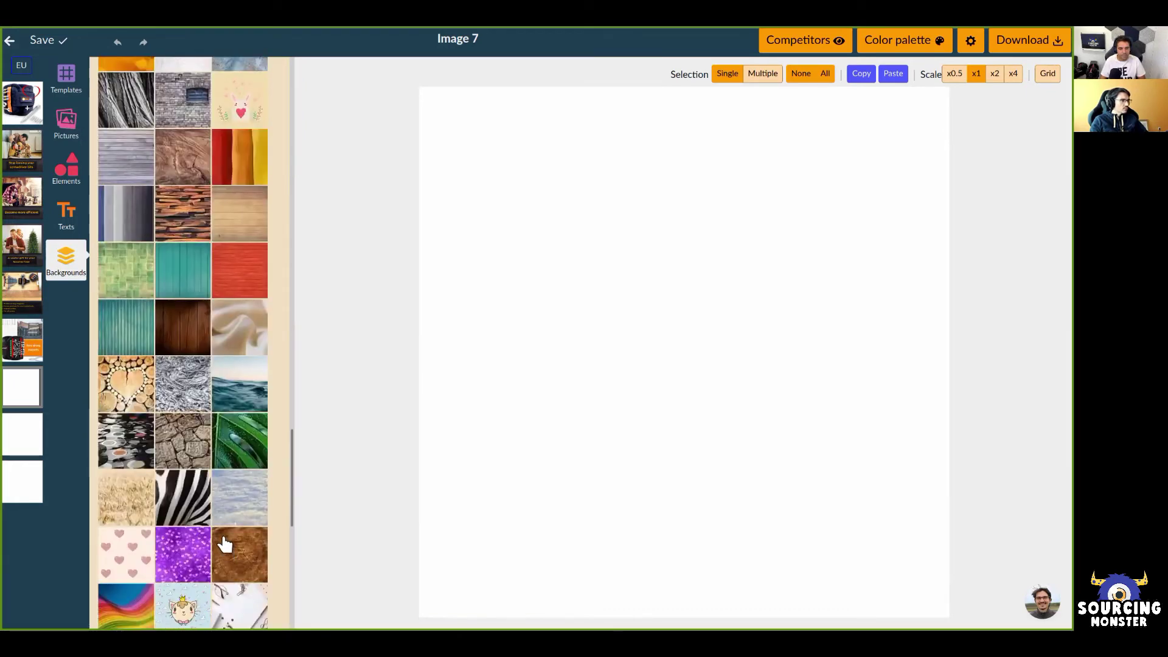
scroll(226, 548, down, 1)
scroll(224, 543, down, 4)
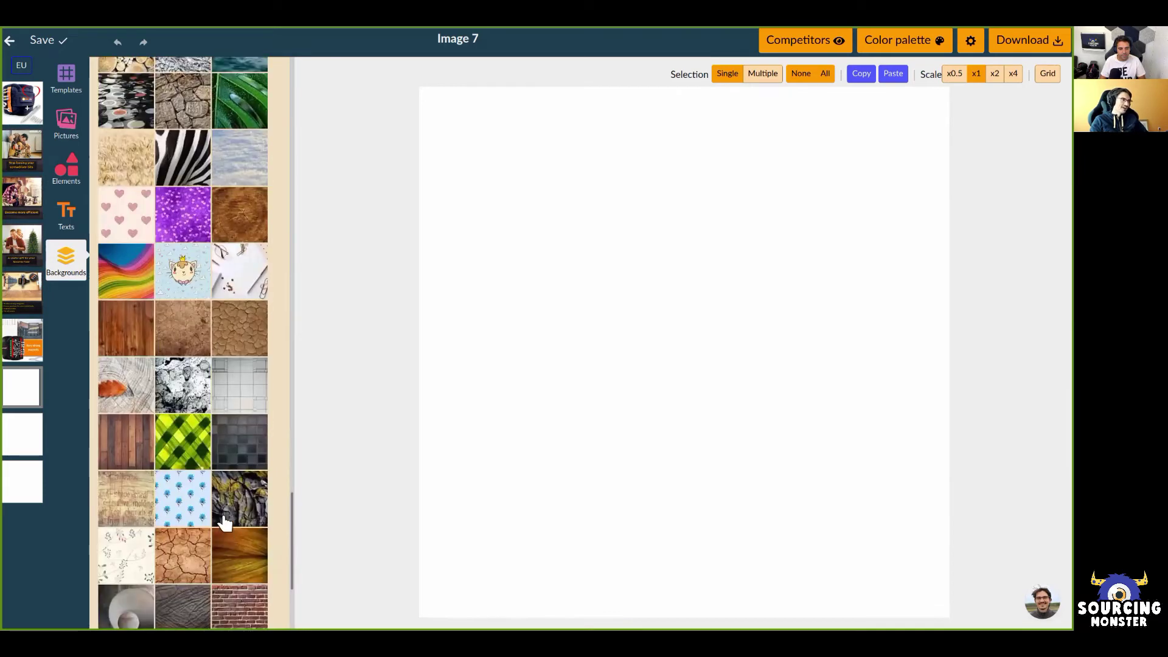
scroll(200, 499, down, 5)
click(141, 490)
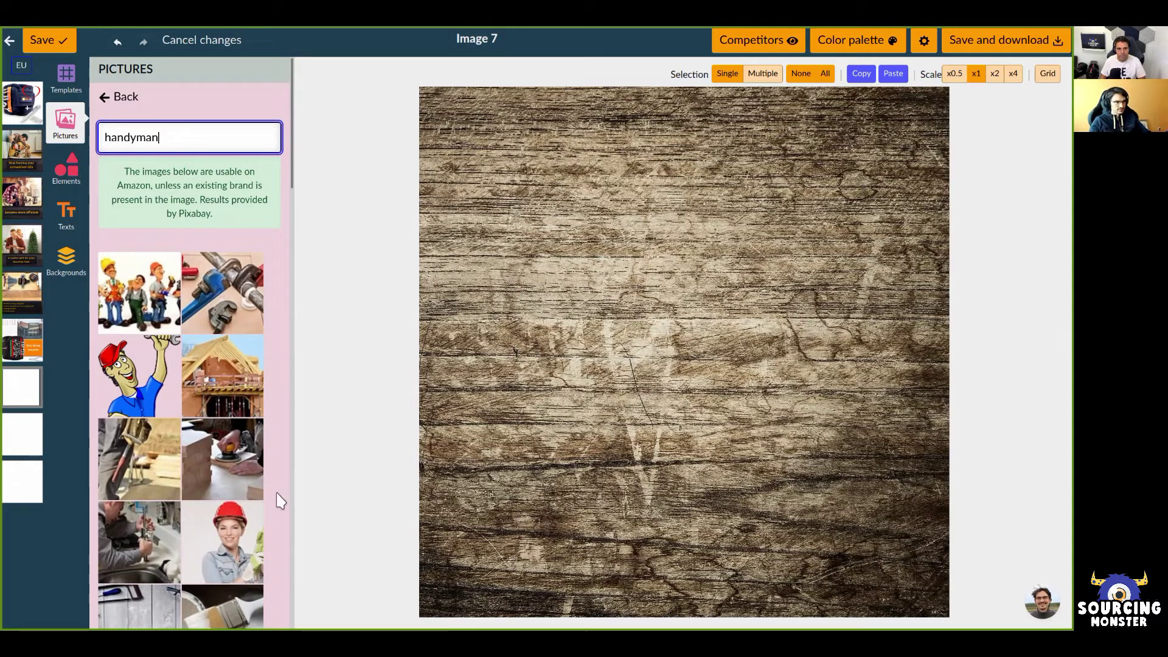
Browse the handyman pictures, add the photo of the house under construction to Image 7 and enlarge it across the upper part.
scroll(268, 495, down, 1)
scroll(268, 495, down, 5)
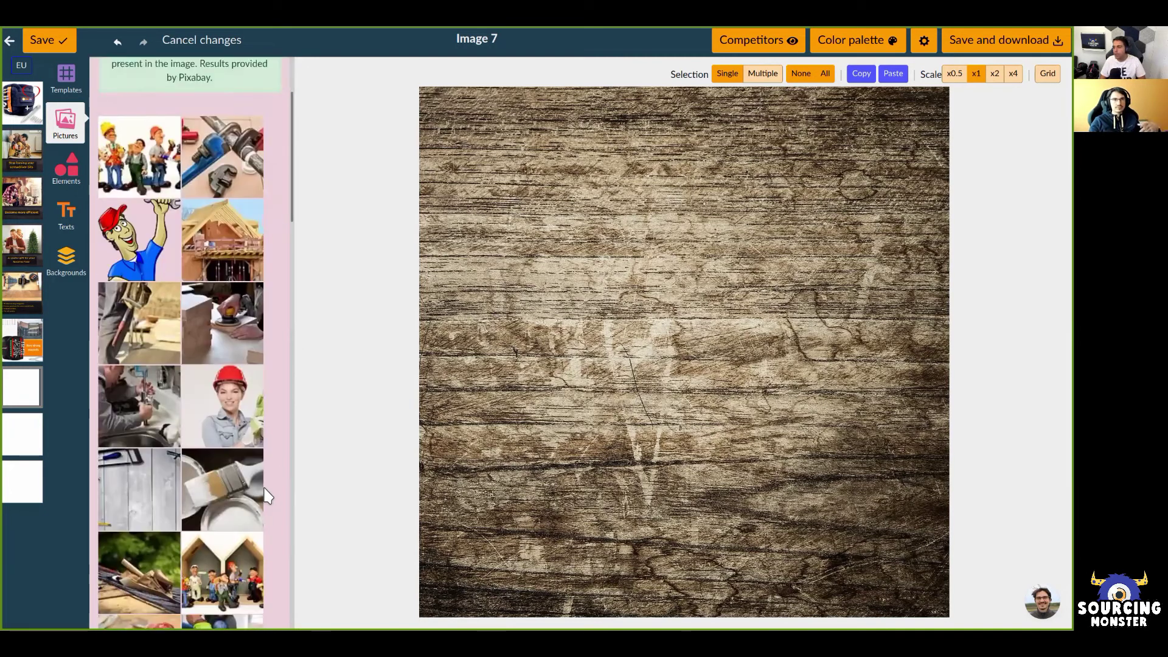
scroll(254, 453, up, 1)
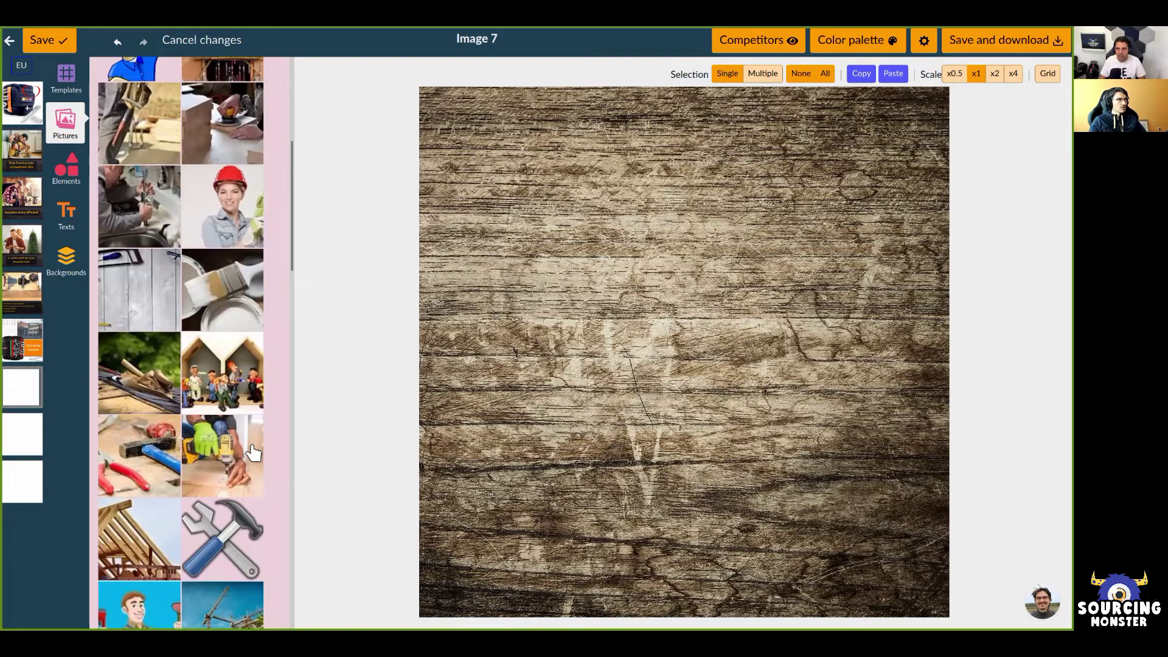
scroll(252, 453, up, 6)
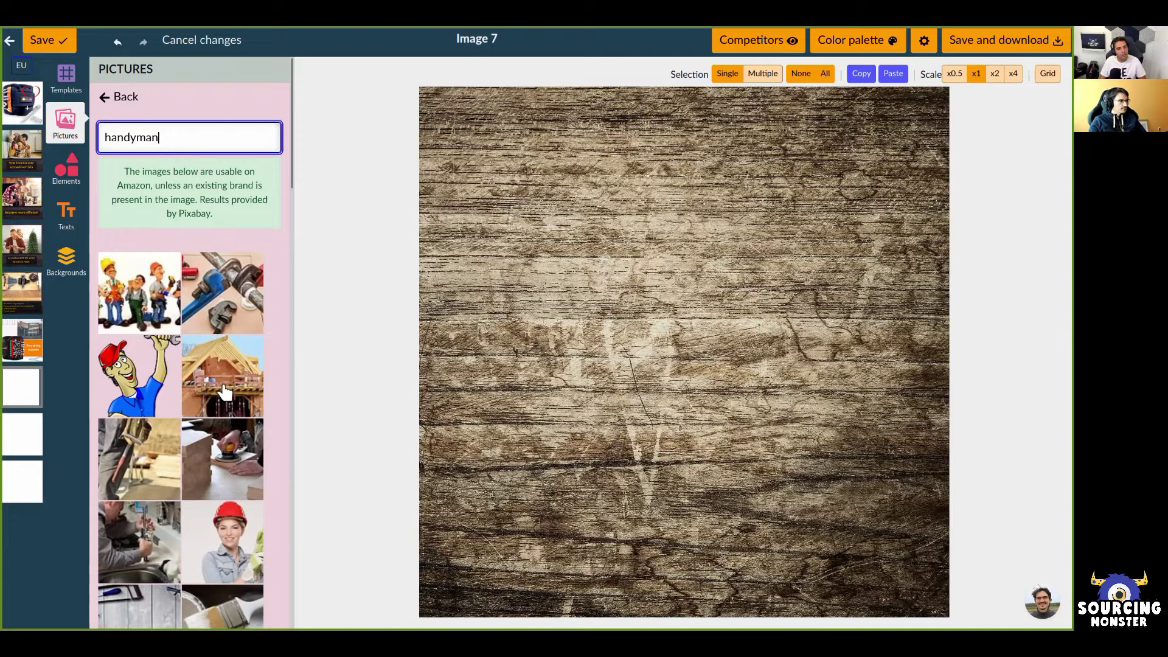
scroll(225, 392, down, 10)
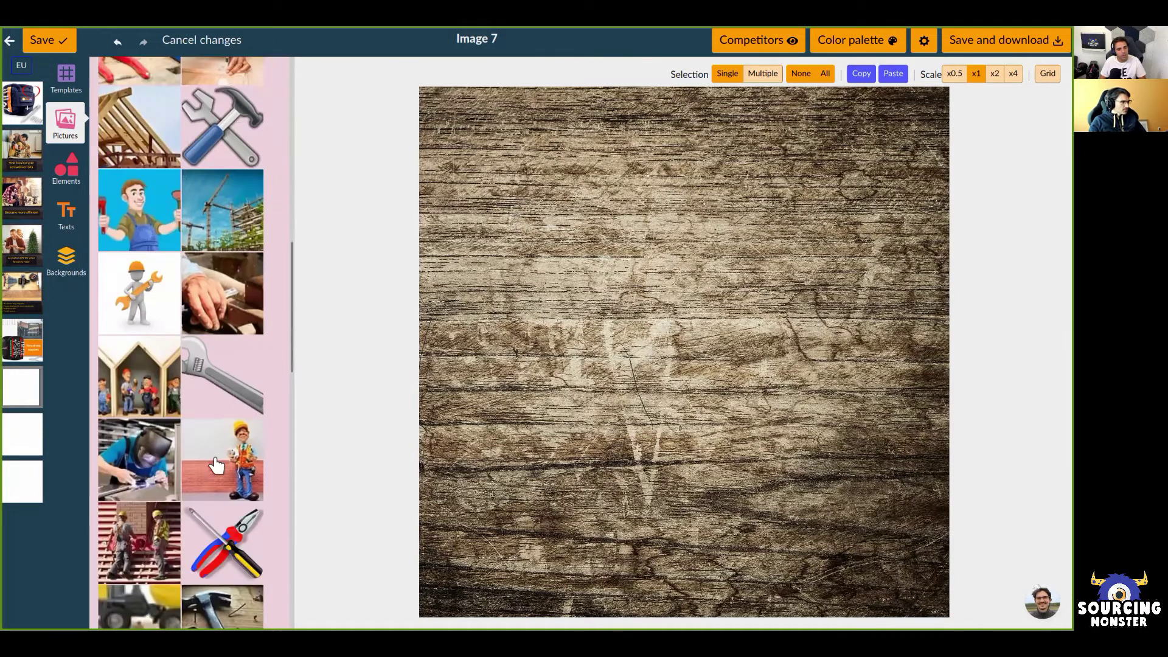
scroll(217, 465, down, 6)
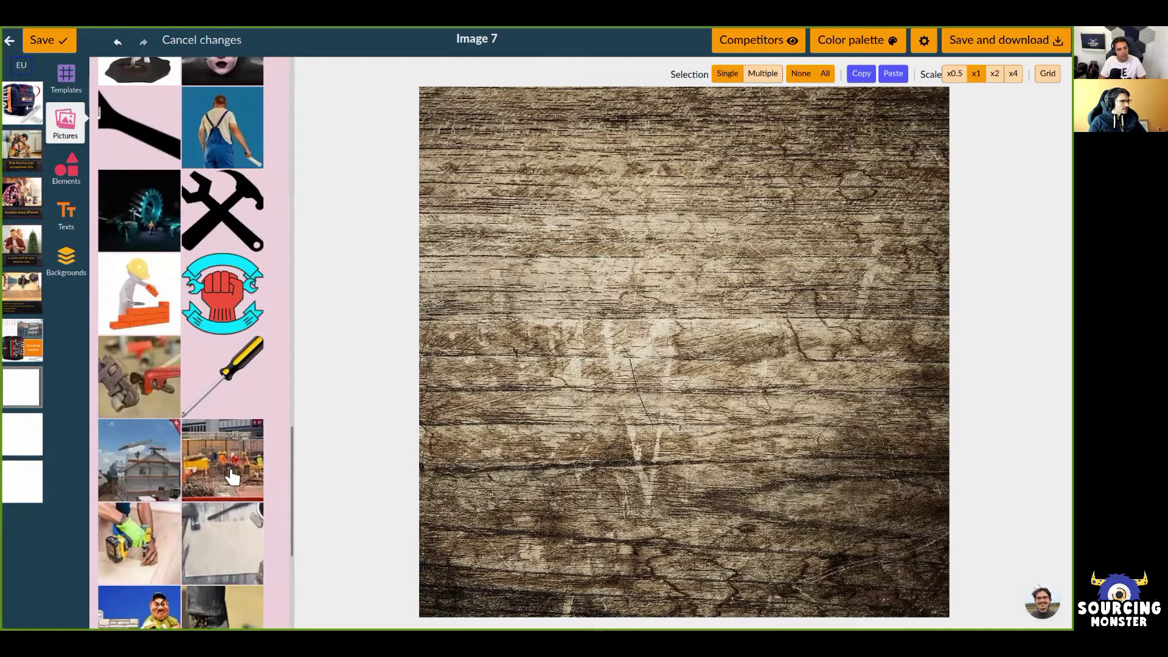
scroll(223, 464, down, 4)
scroll(222, 463, up, 15)
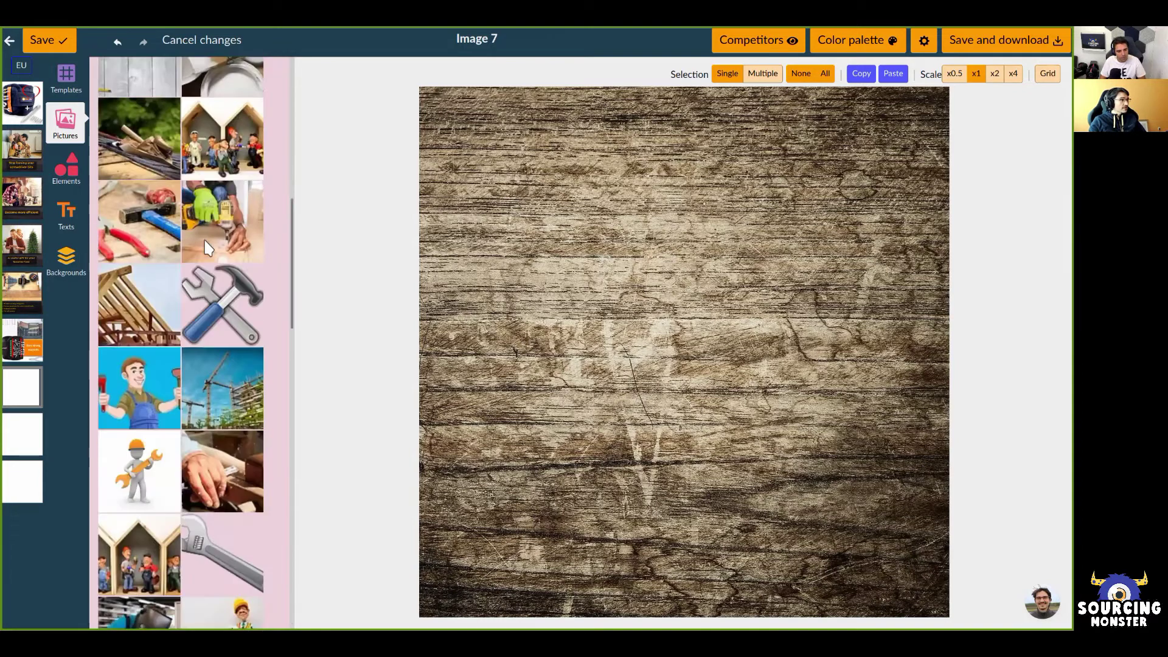
scroll(201, 210, up, 8)
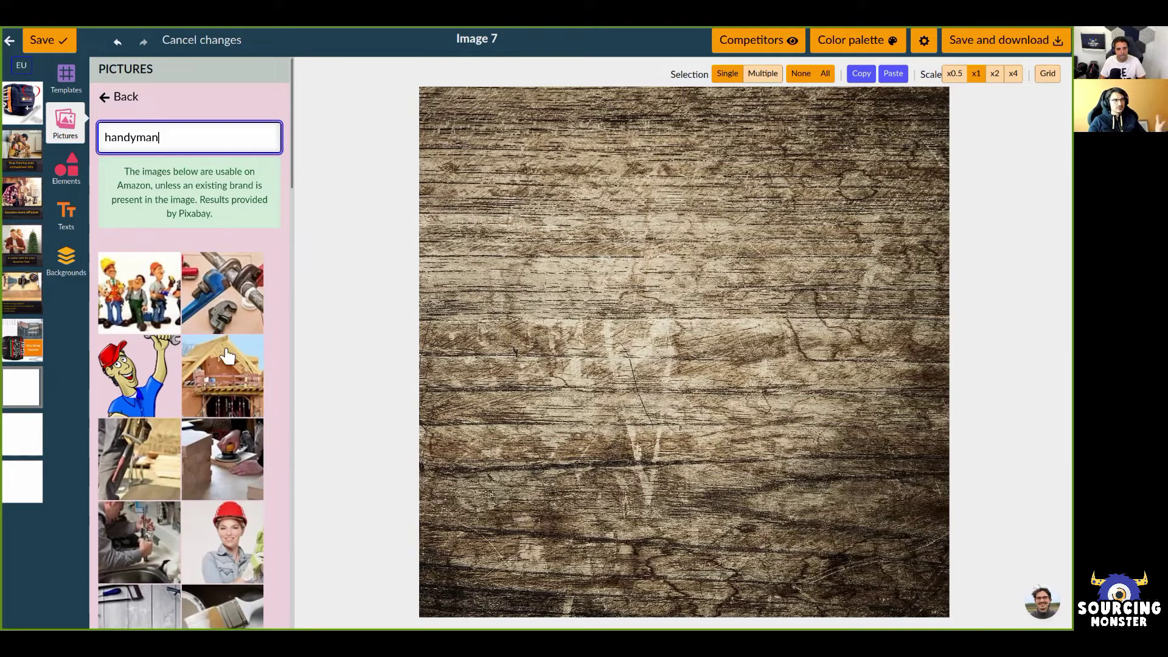
click(236, 394)
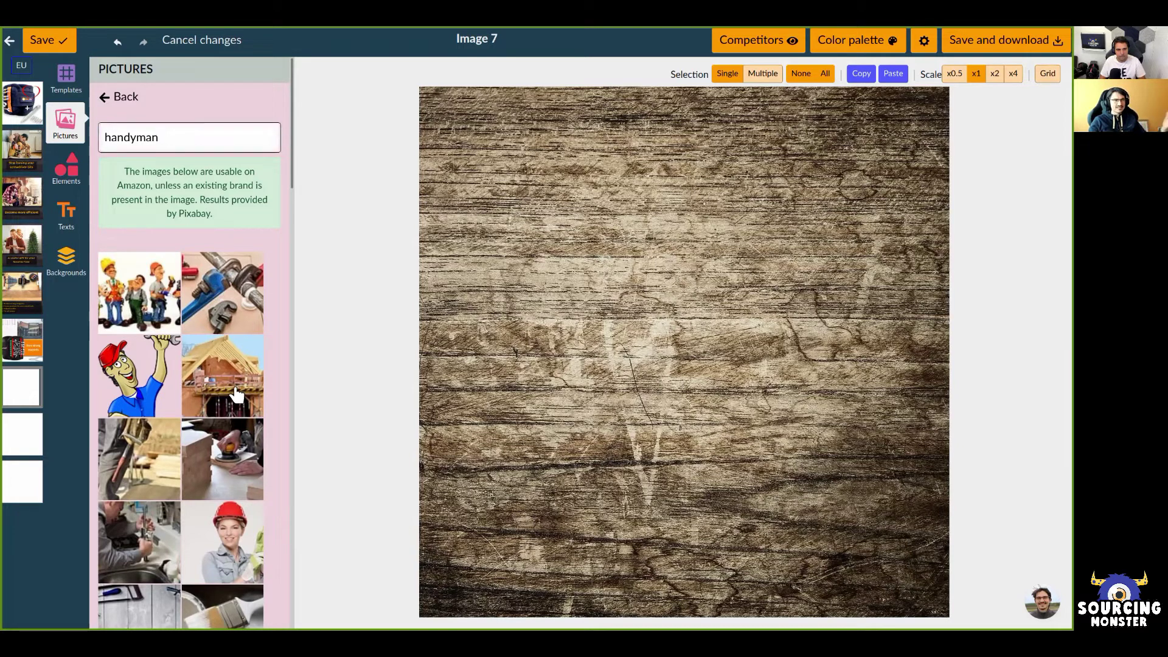
click(763, 345)
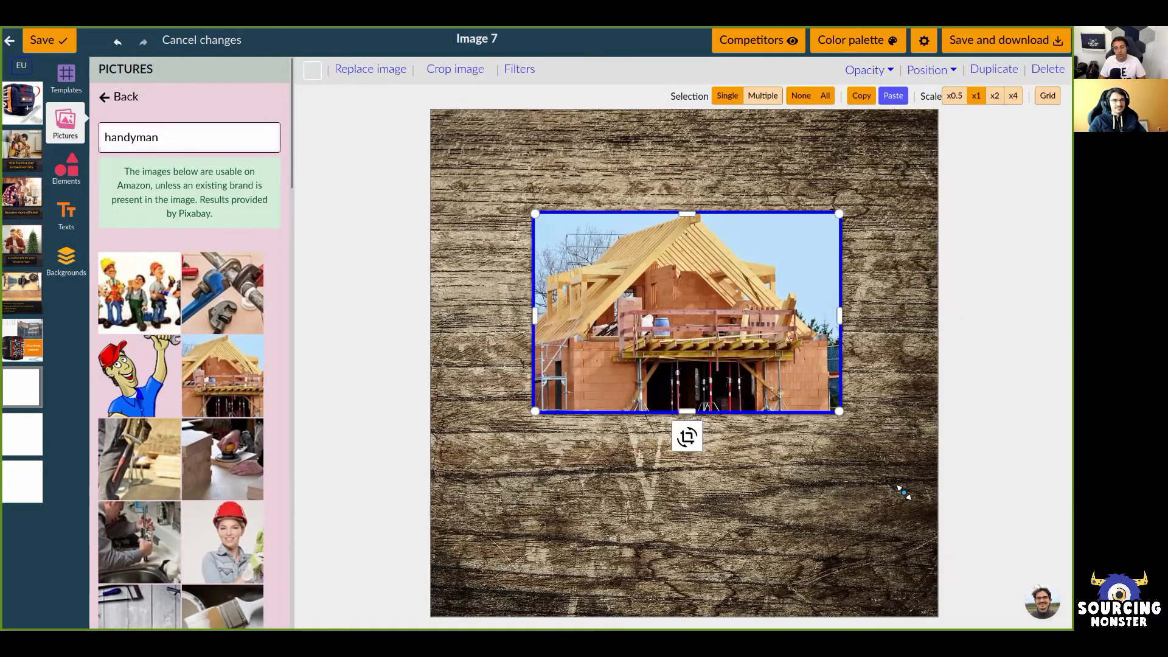
drag(903, 492, 900, 481)
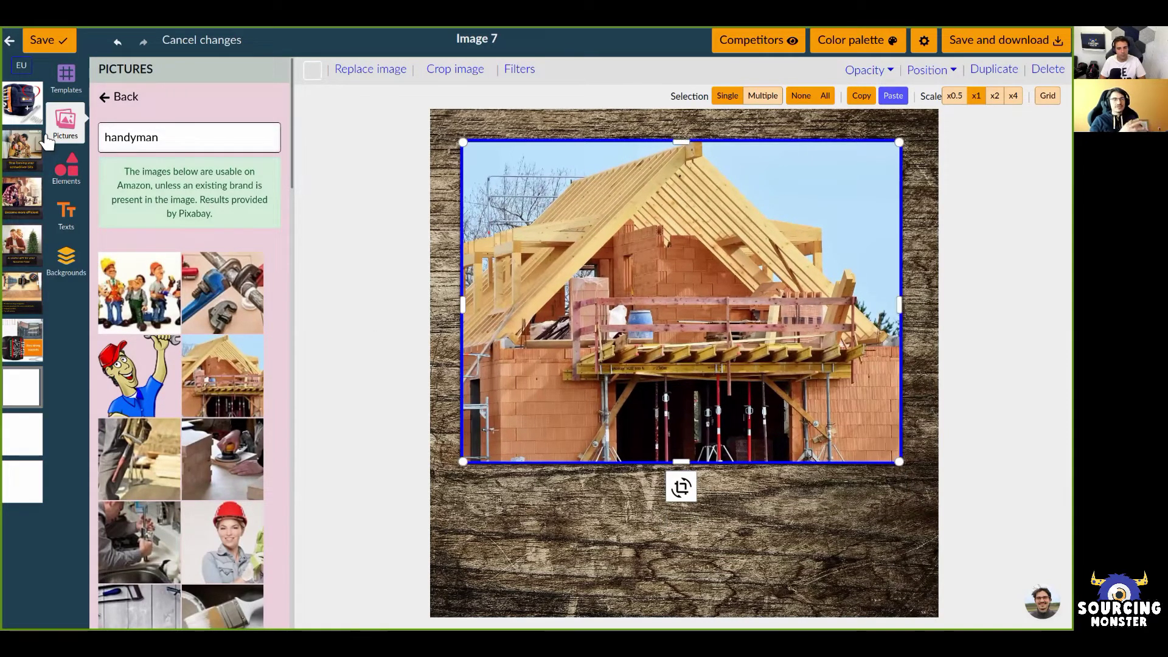
drag(176, 139, 47, 142)
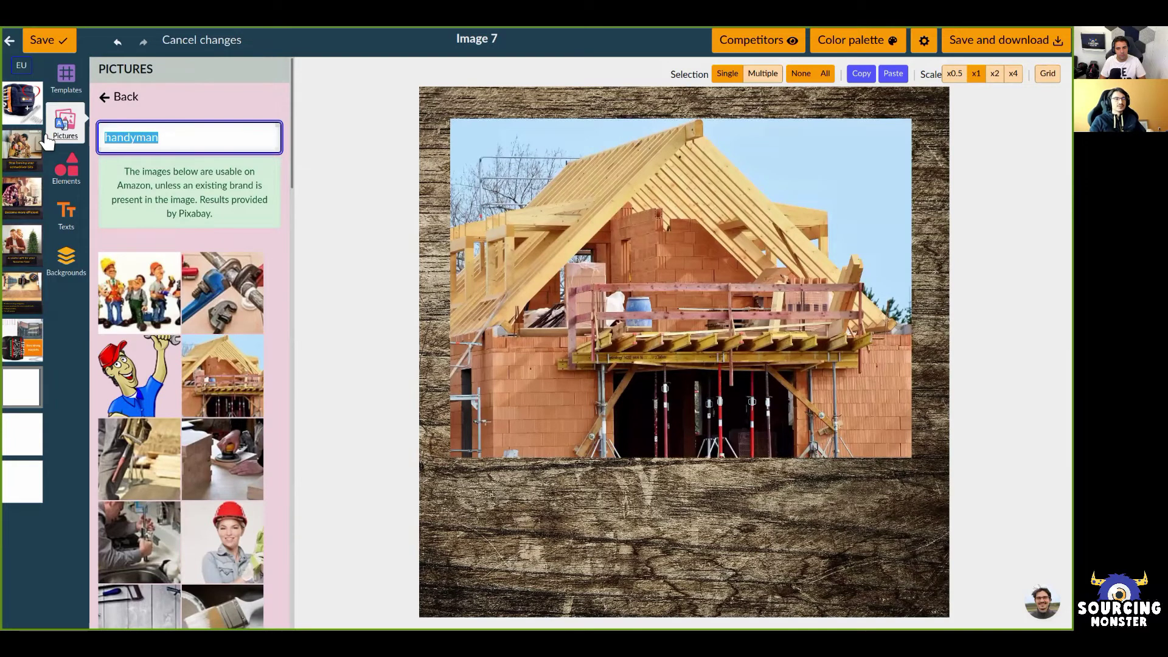
Apply a border radius of 10 and a drop shadow to the house picture.
click(652, 207)
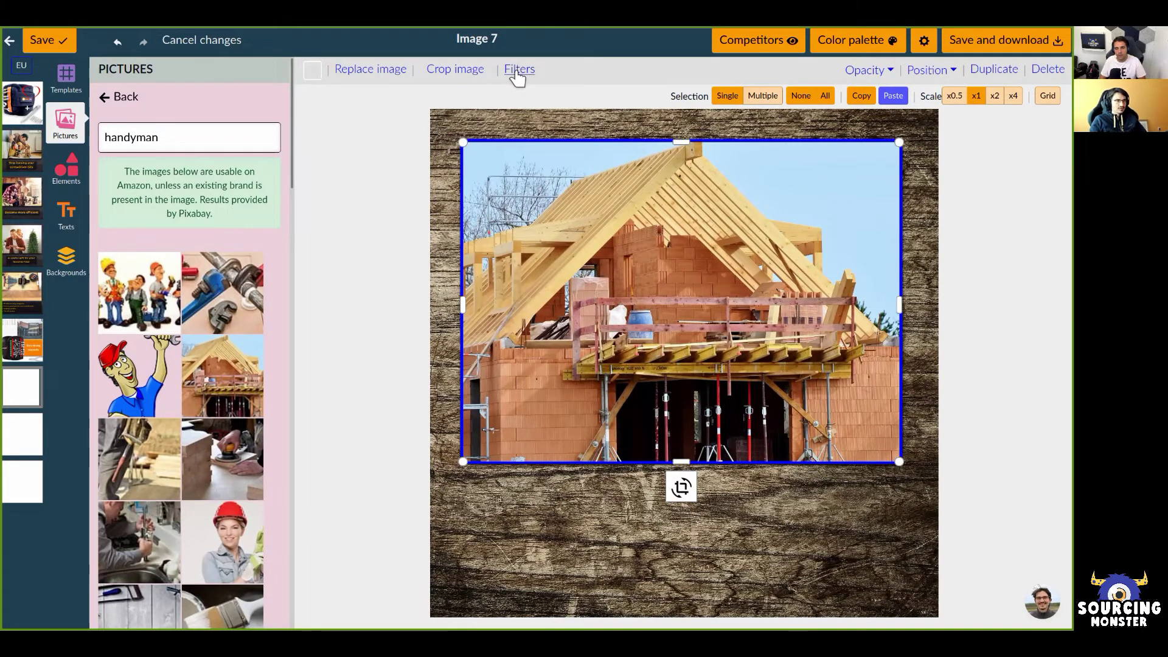
click(517, 72)
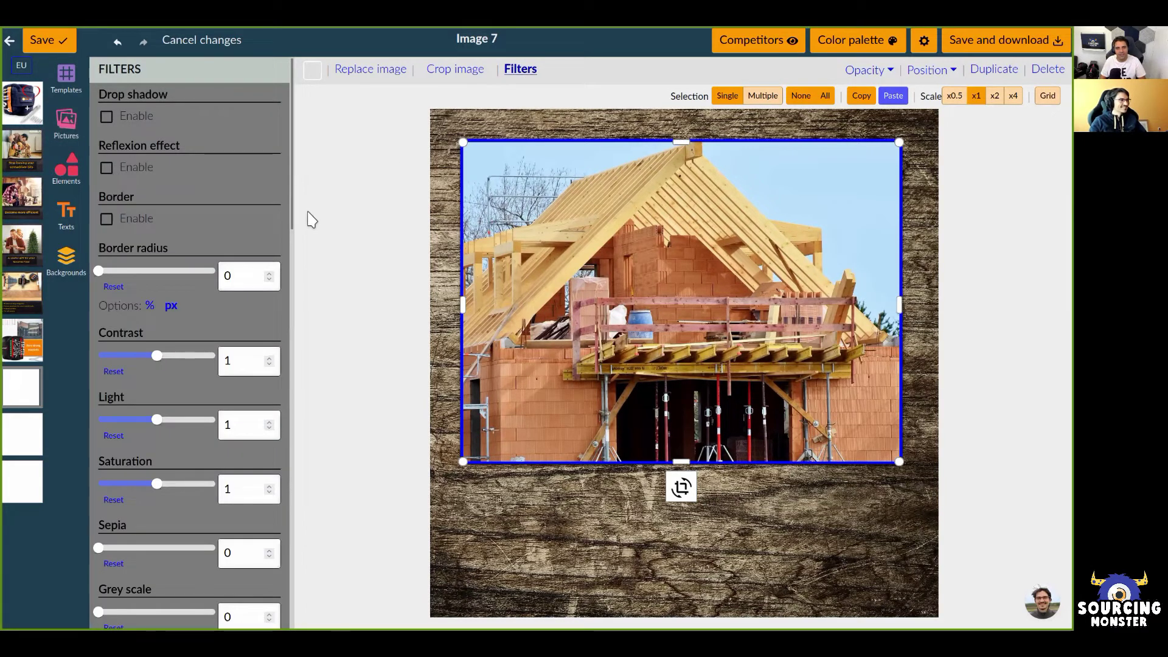
click(111, 273)
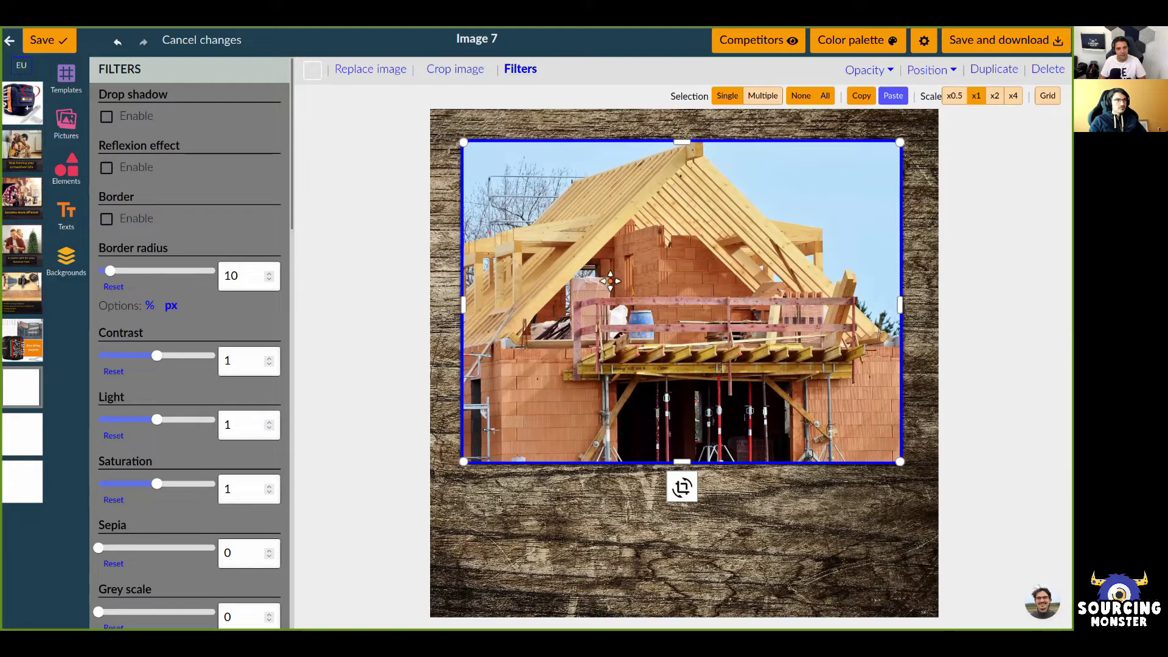
click(448, 119)
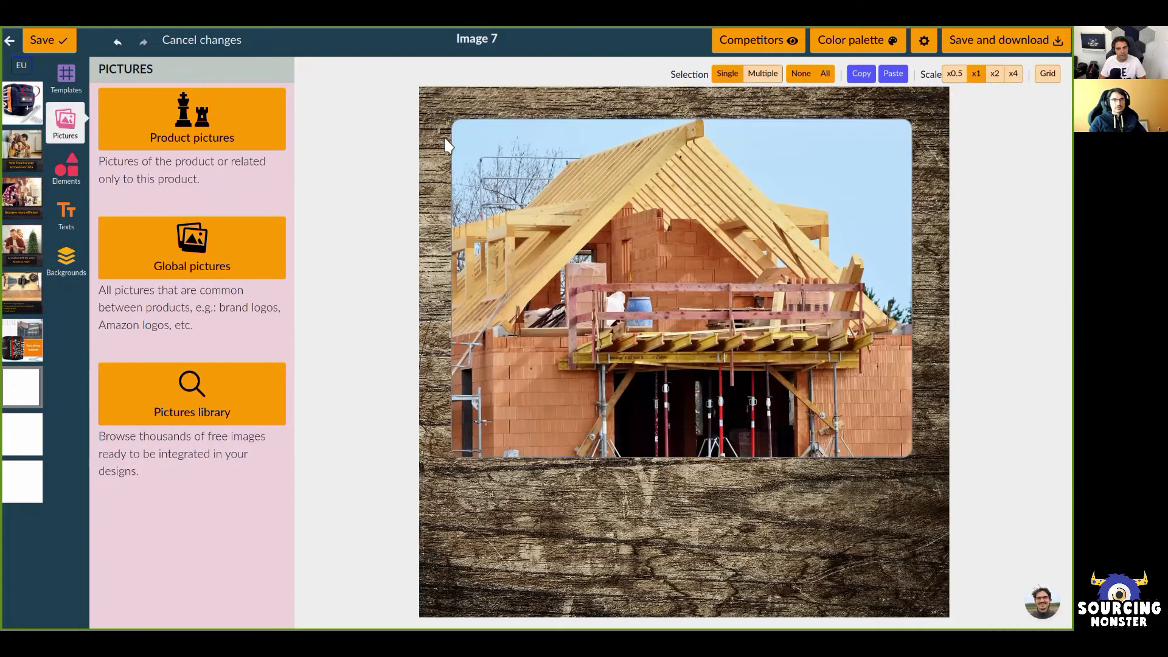
click(474, 116)
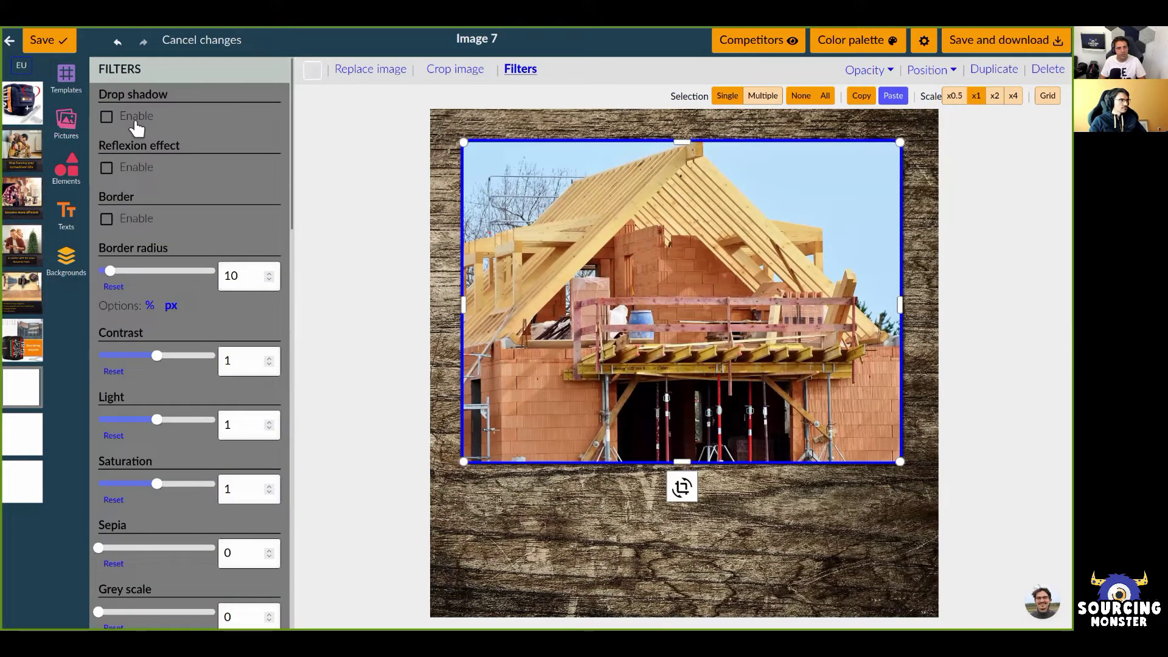
click(106, 116)
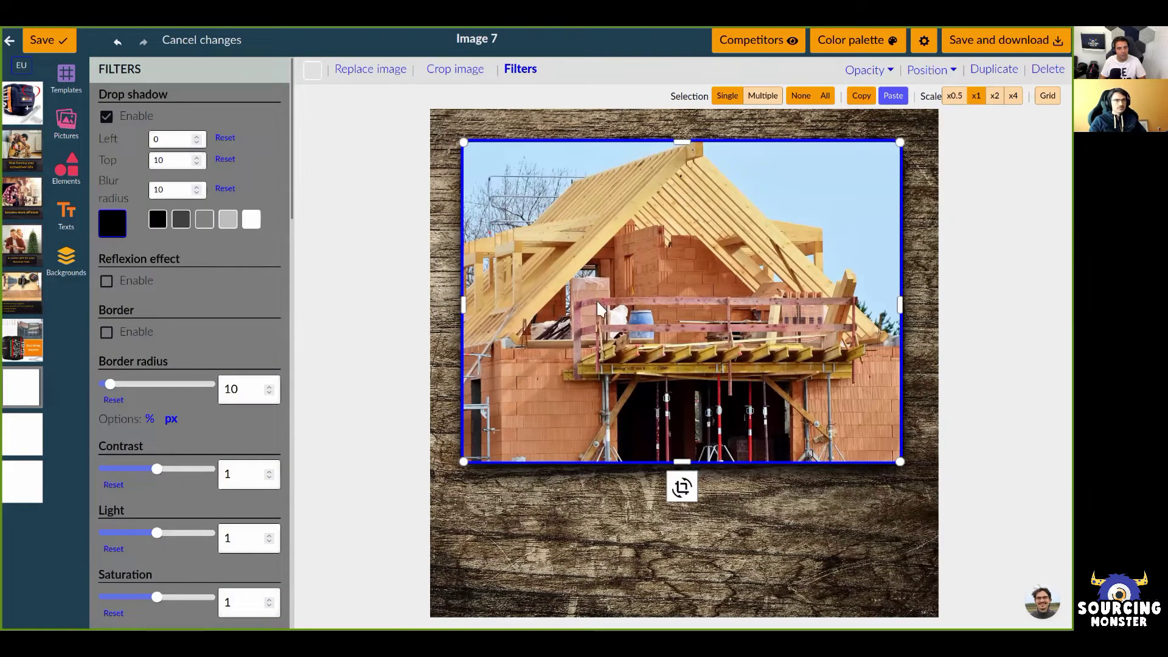
click(370, 460)
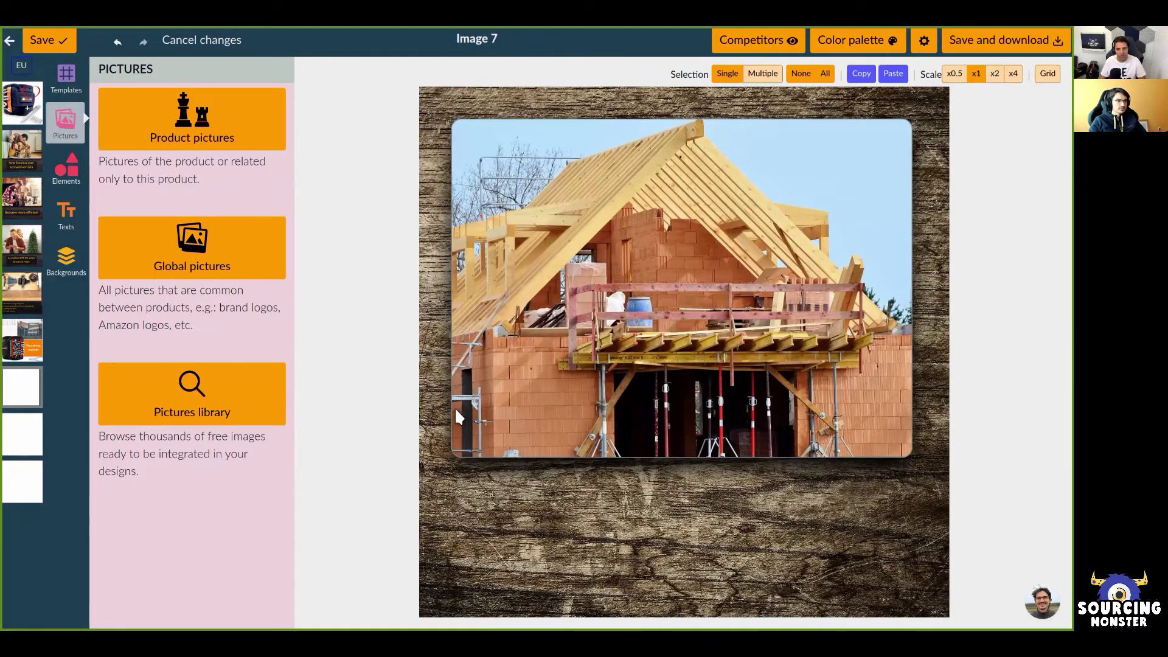
Add the lightest translucent black rectangle beneath the house picture and resize it into a wide, low banner.
click(68, 216)
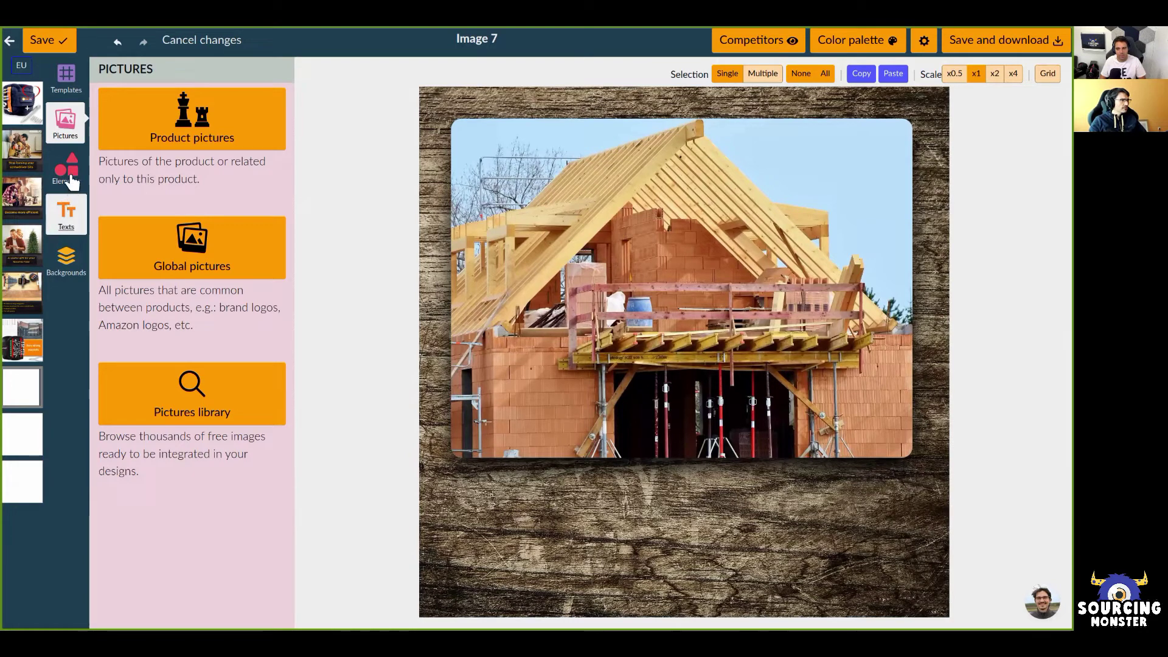
click(70, 177)
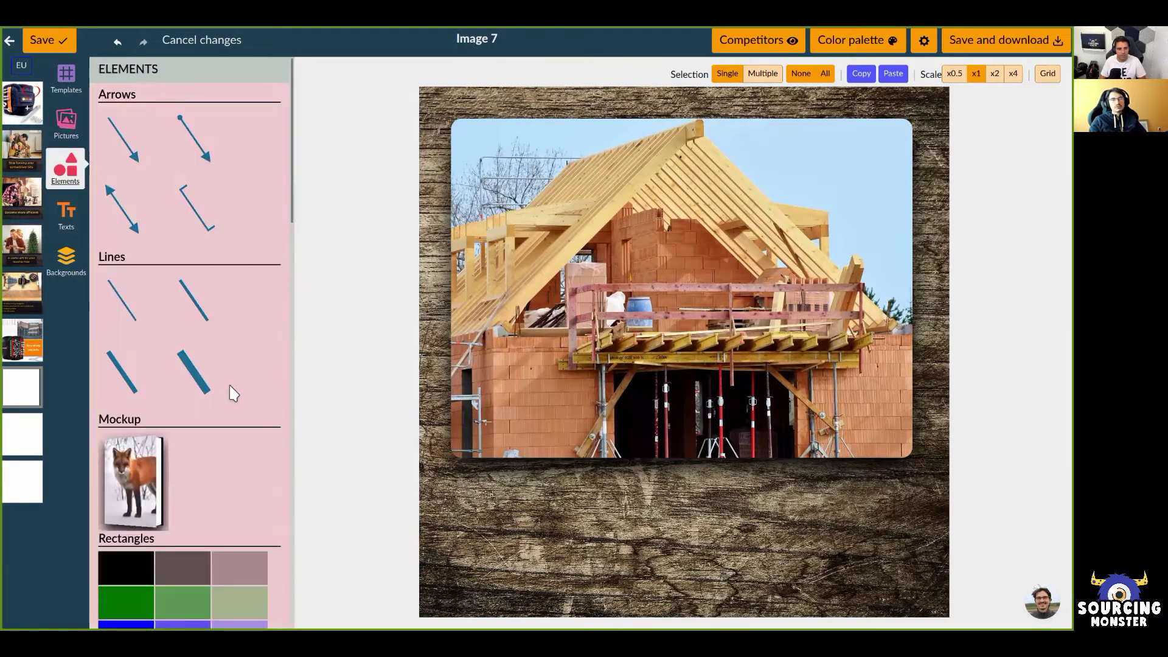
scroll(235, 398, down, 2)
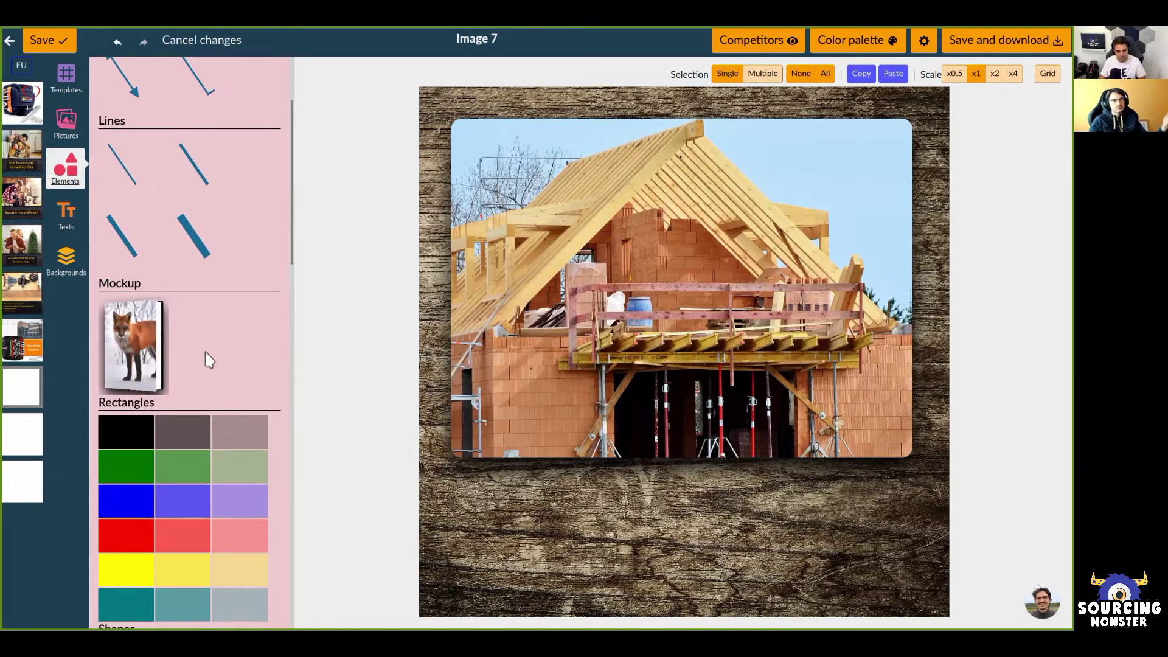
click(247, 442)
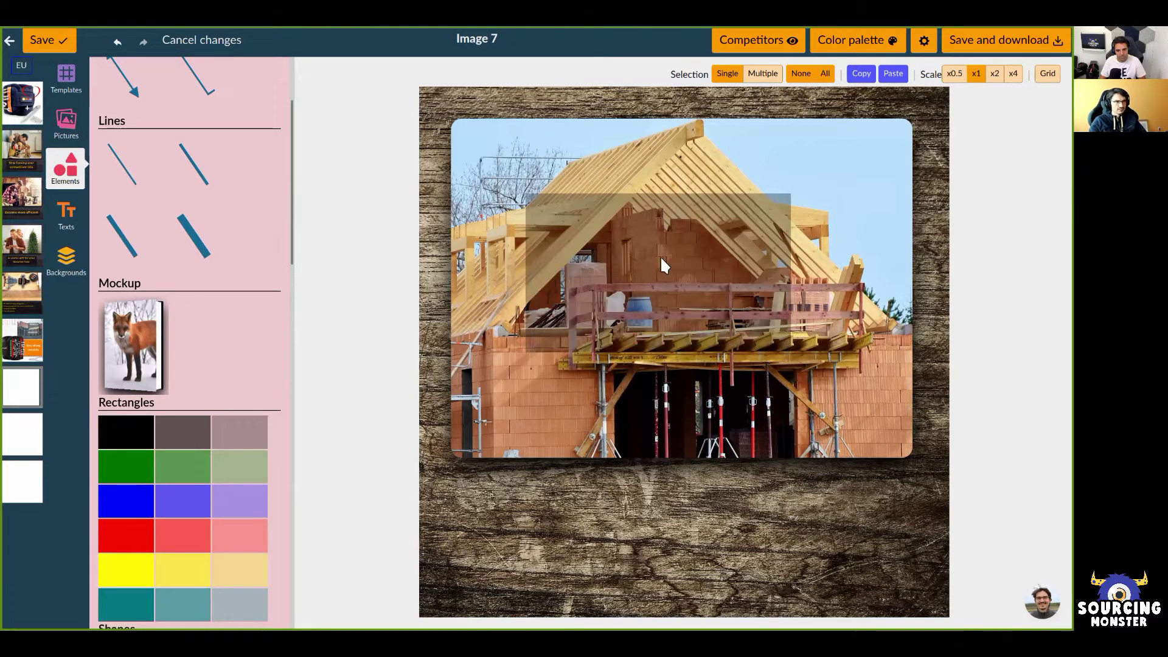
click(692, 290)
drag(693, 290, 665, 550)
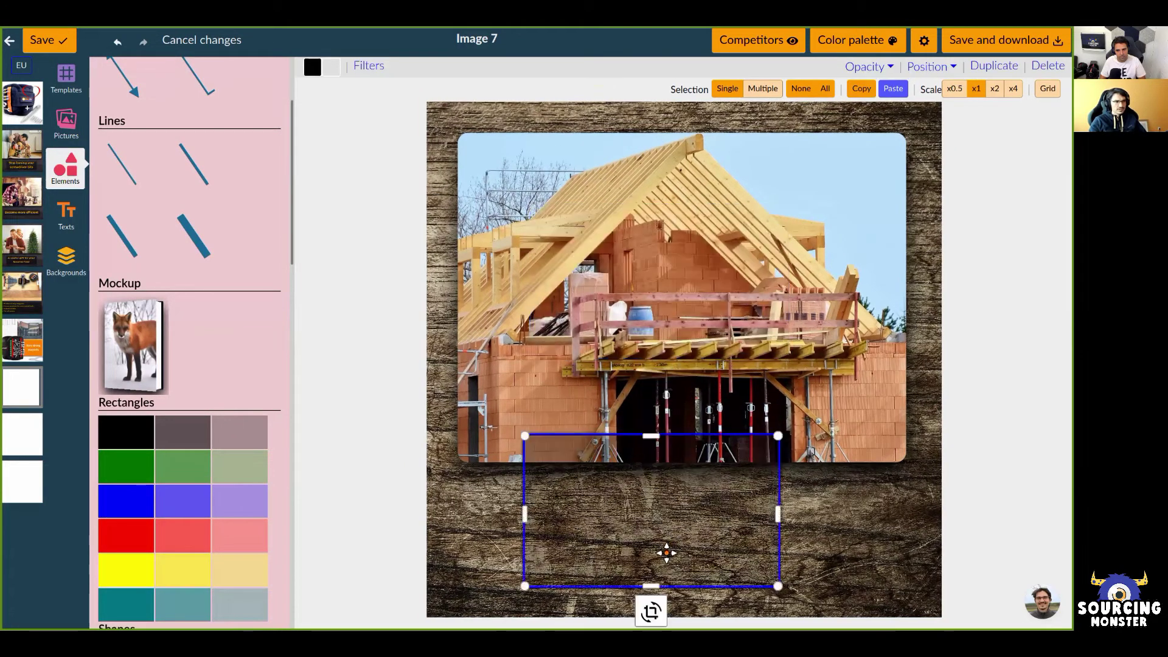
drag(784, 491, 772, 534)
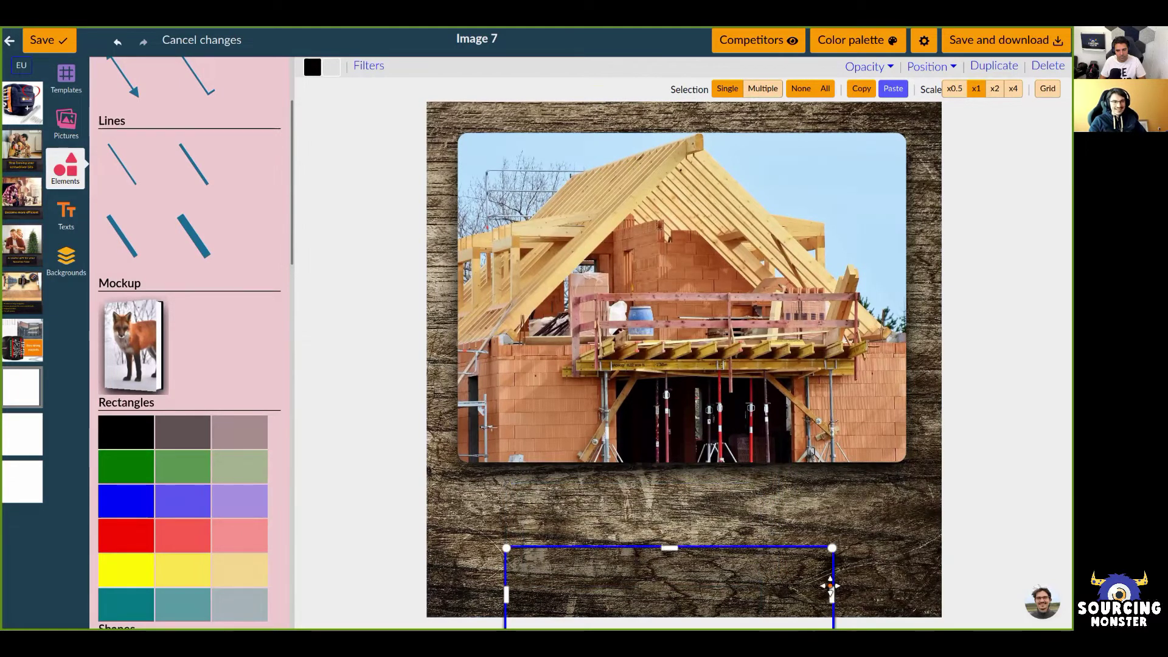
drag(830, 586, 855, 588)
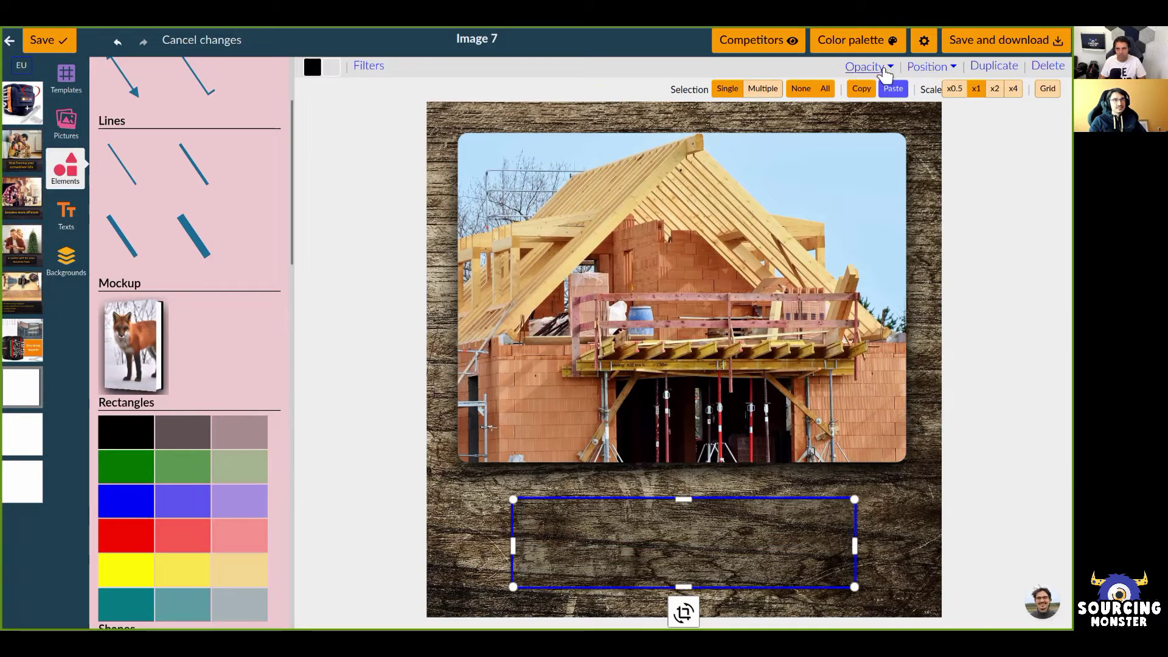
click(882, 69)
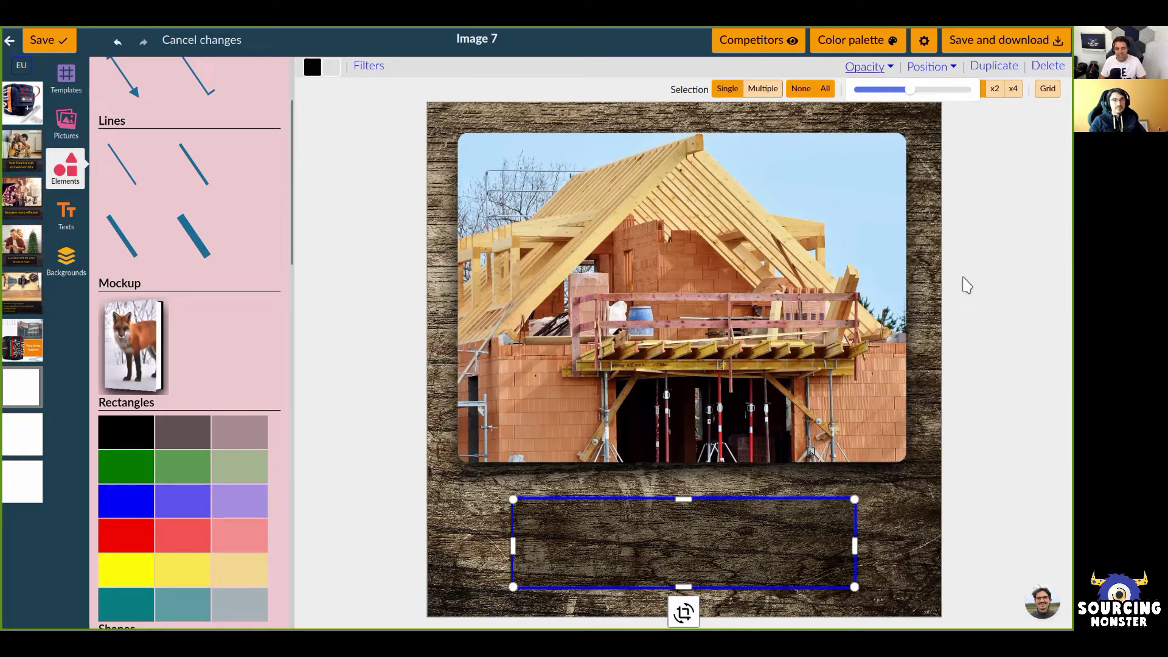
click(1012, 425)
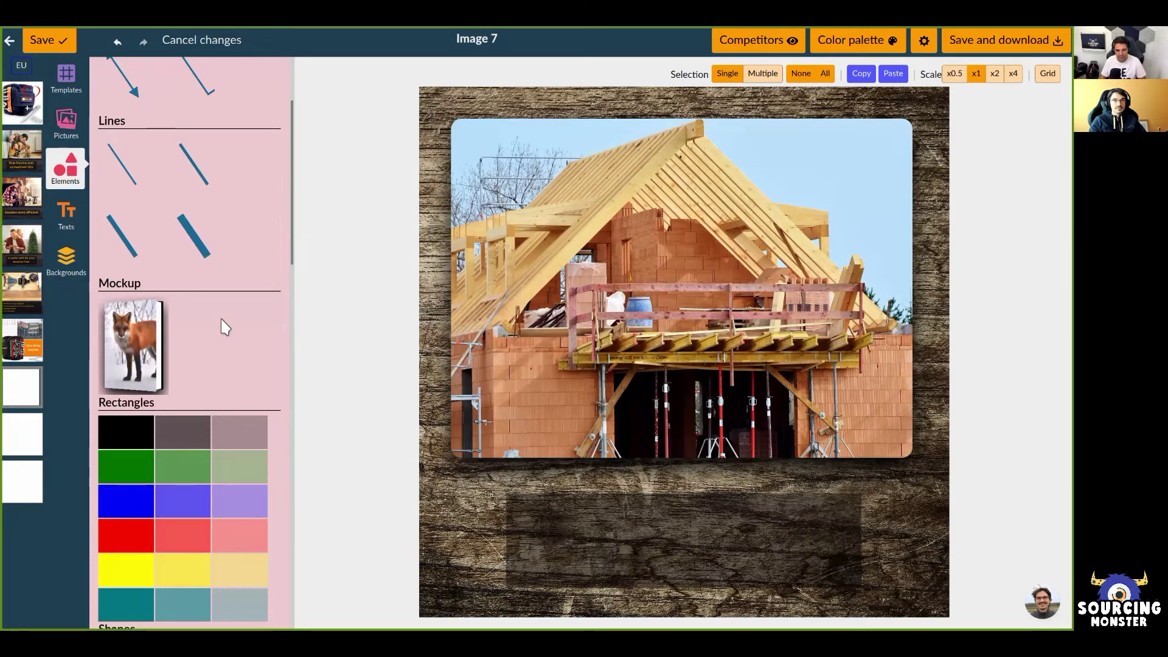
Add a Main title text to Image 7 and fit it over the dark banner beneath the house picture.
scroll(236, 405, down, 3)
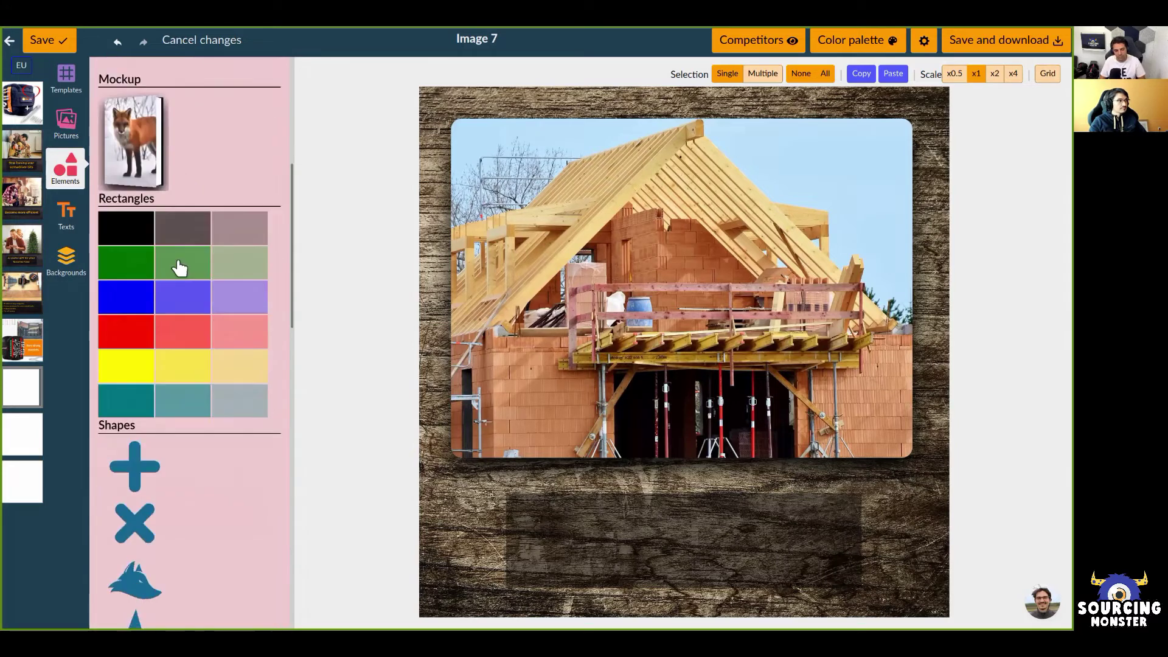
click(66, 214)
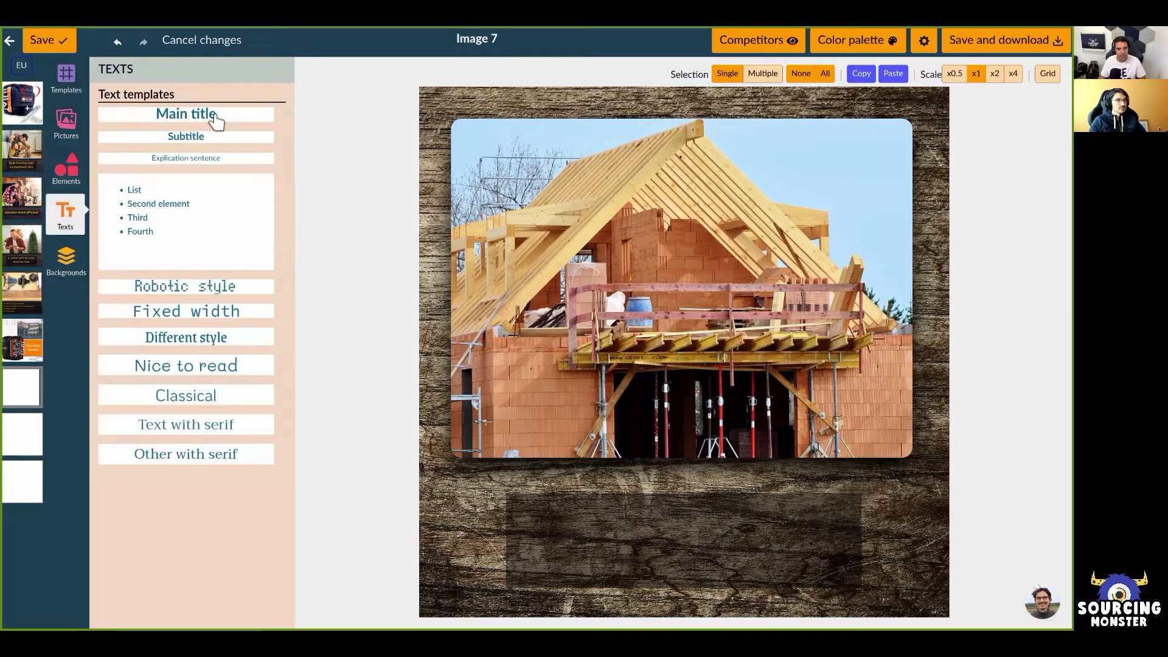
click(216, 115)
drag(747, 493, 740, 529)
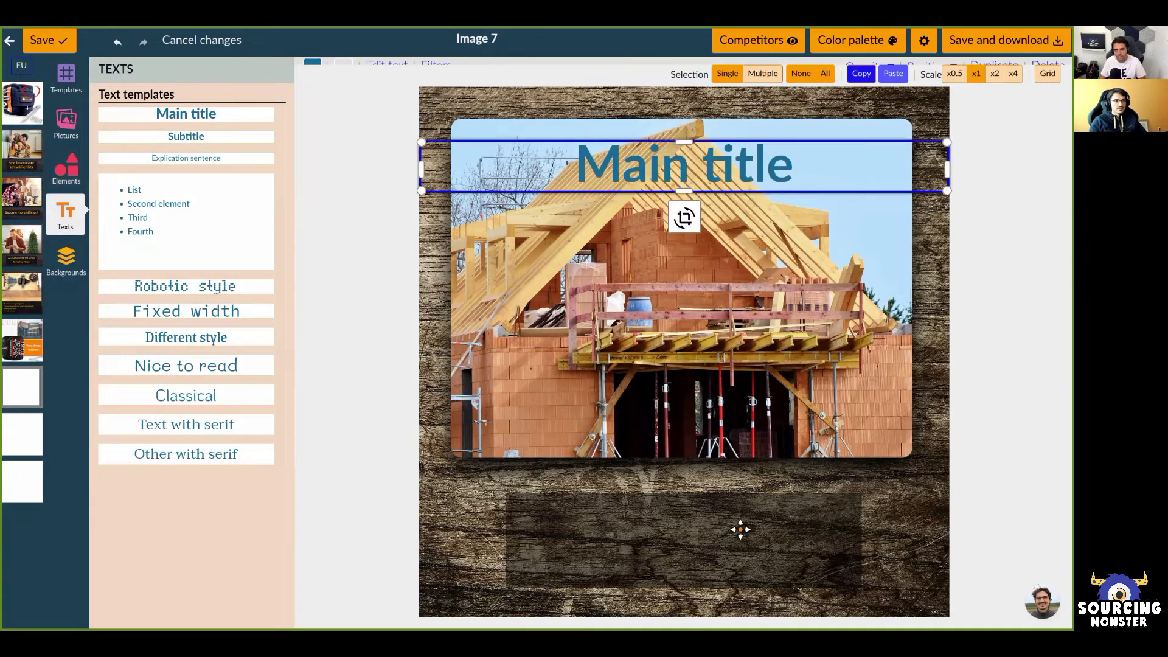
drag(926, 554, 872, 579)
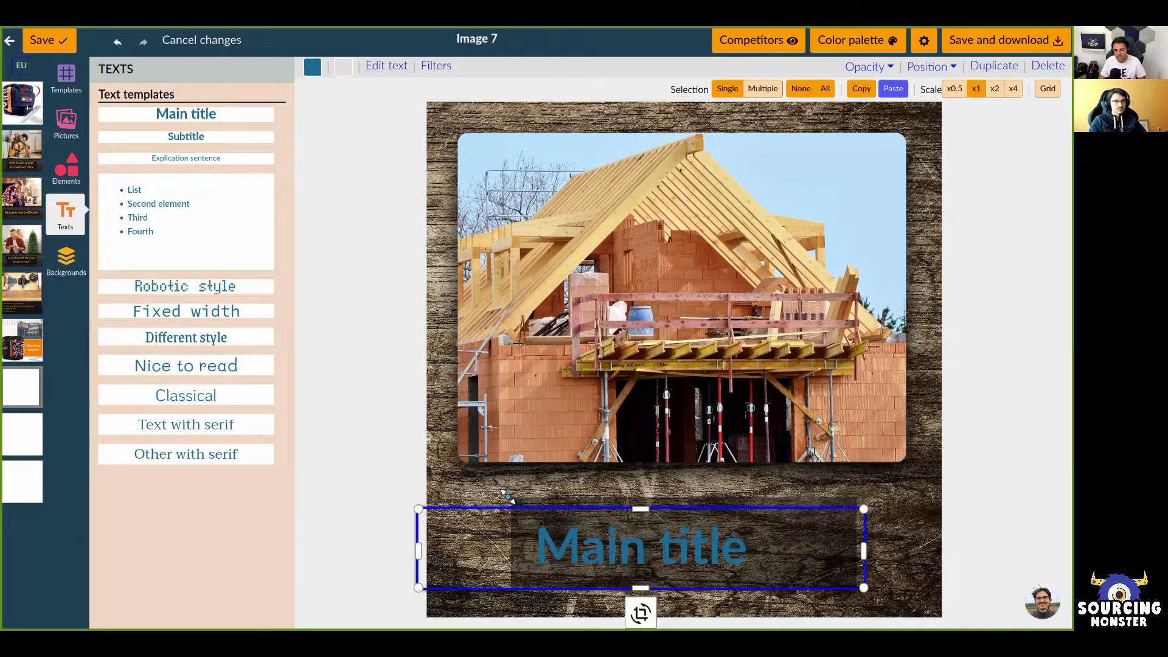
drag(863, 588, 857, 587)
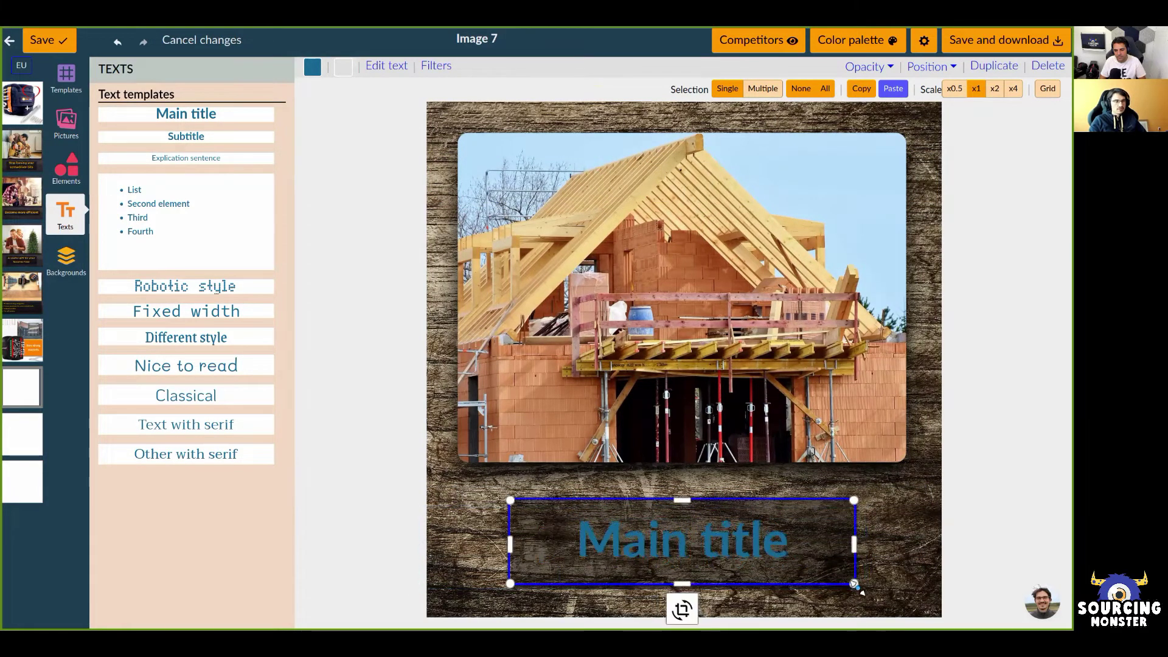
Color the title white from the color palette and change its text to "Beautiful".
click(377, 69)
click(109, 91)
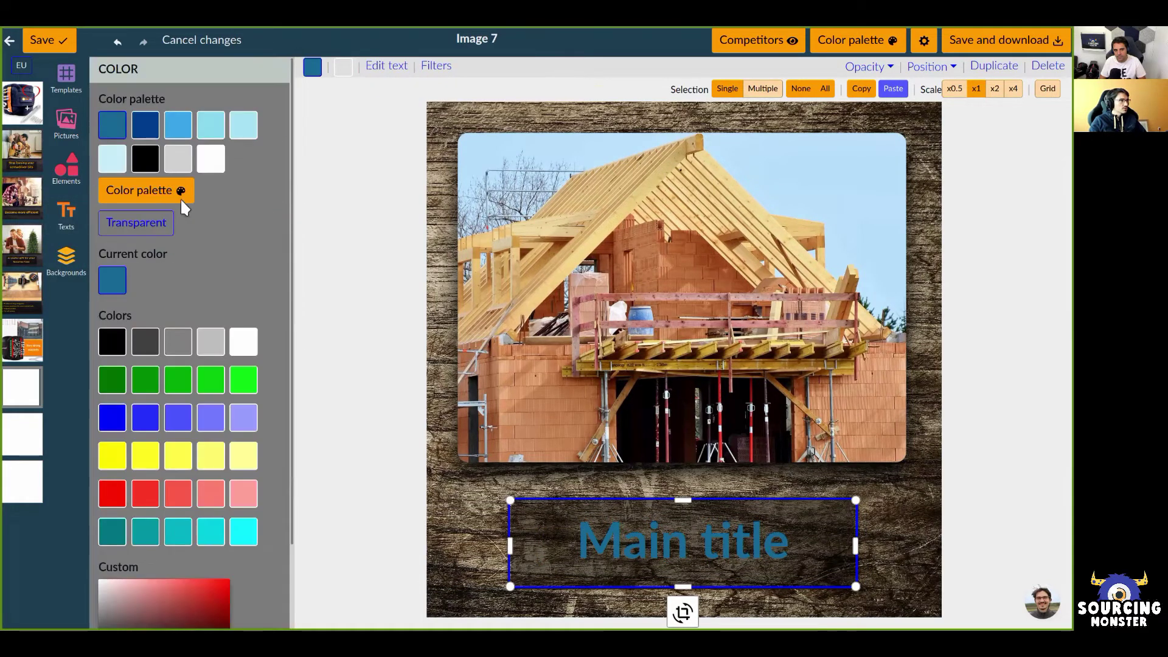
click(210, 159)
click(386, 68)
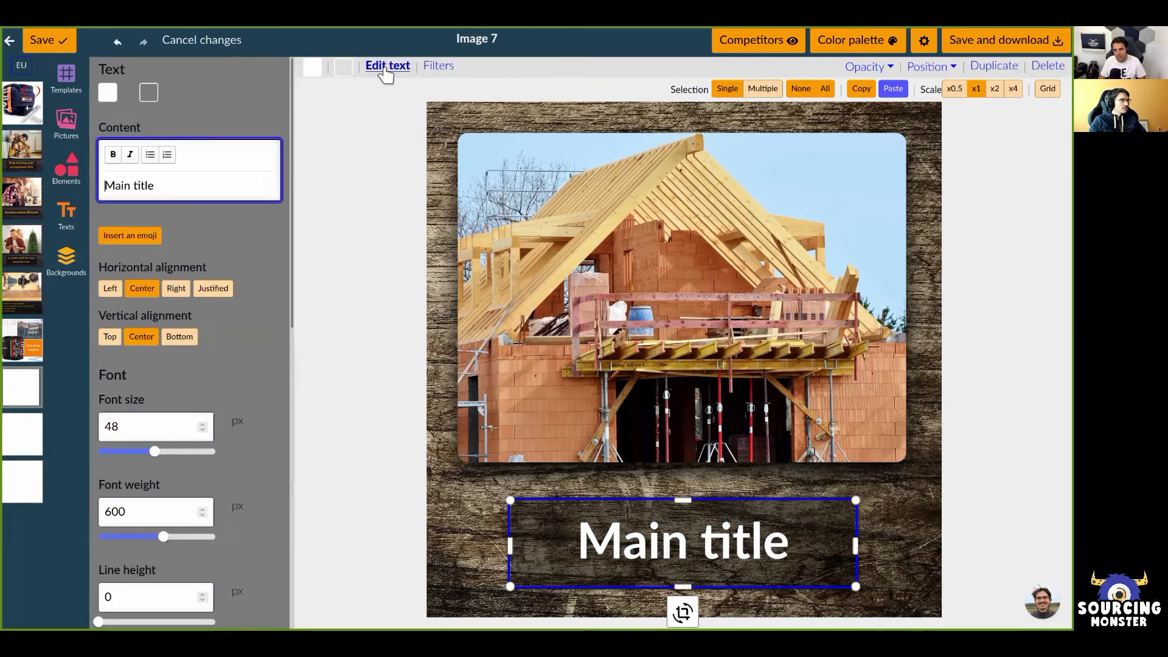
triple_click(195, 185)
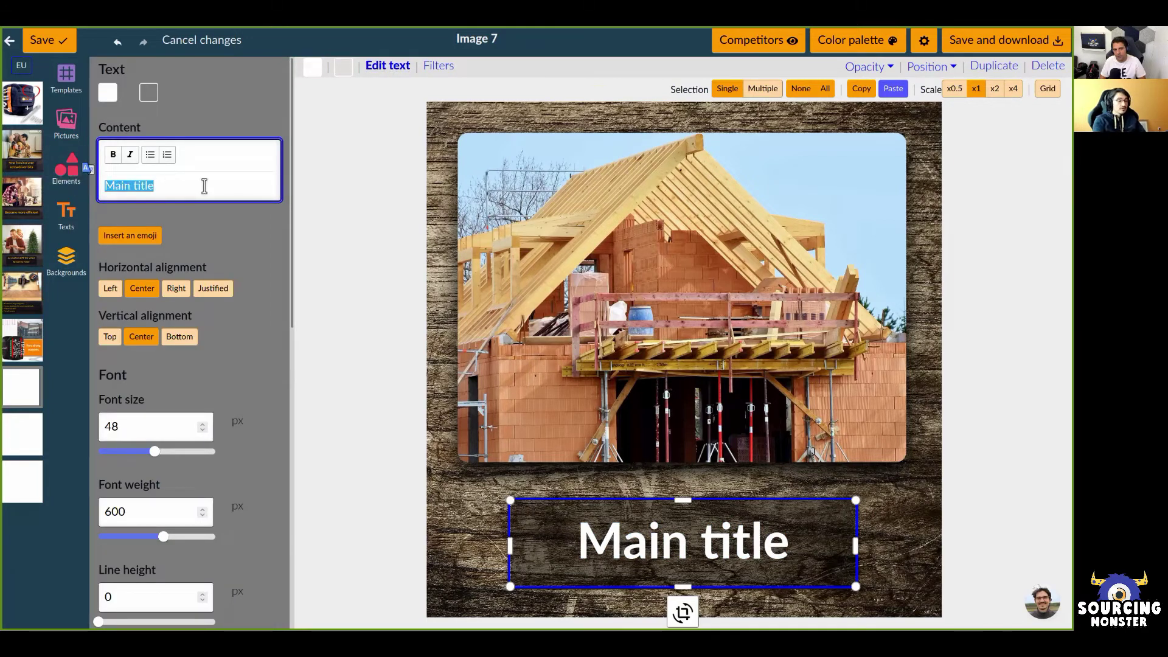
text(Beautiful)
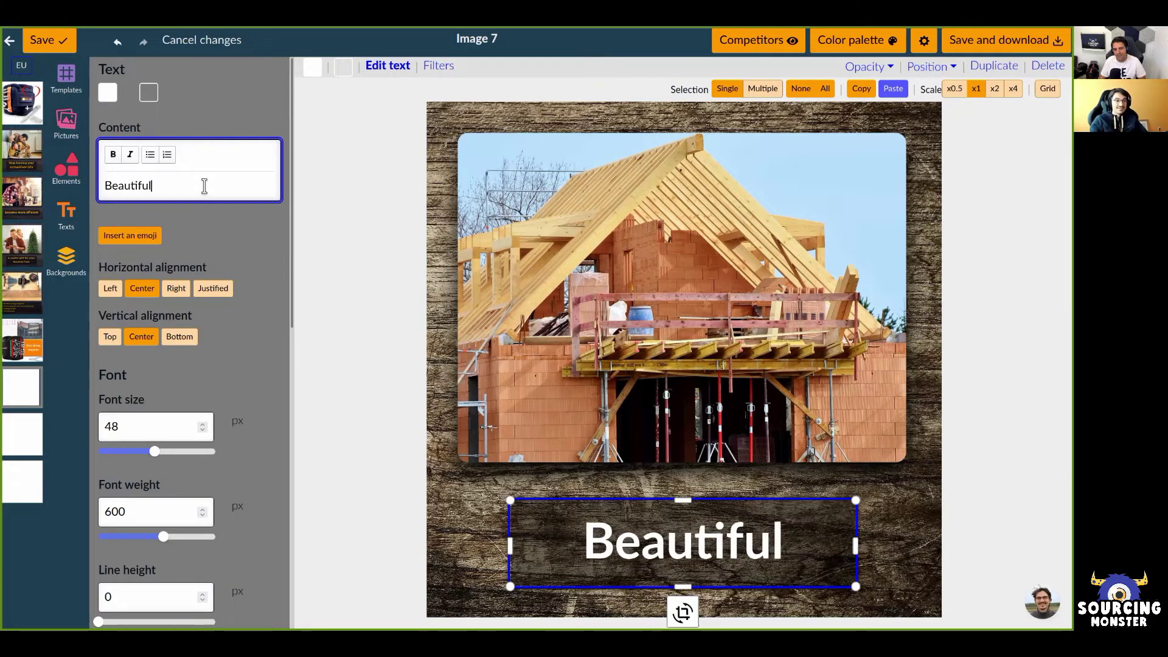
Enable a drop shadow on the "Beautiful" title.
click(434, 70)
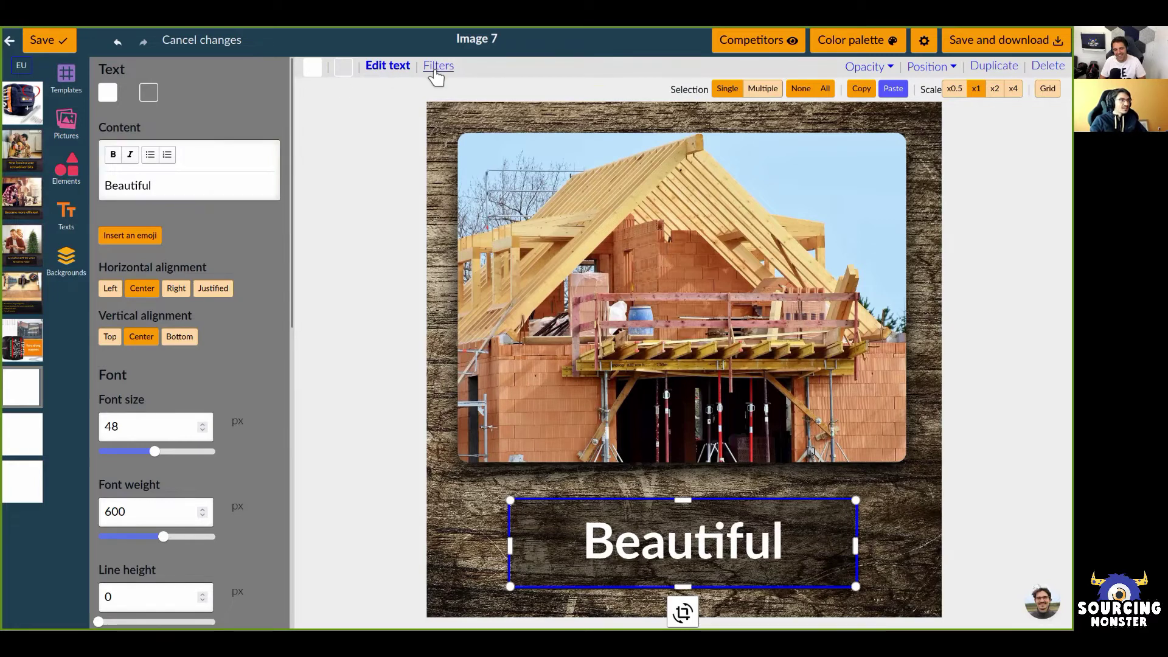
click(128, 119)
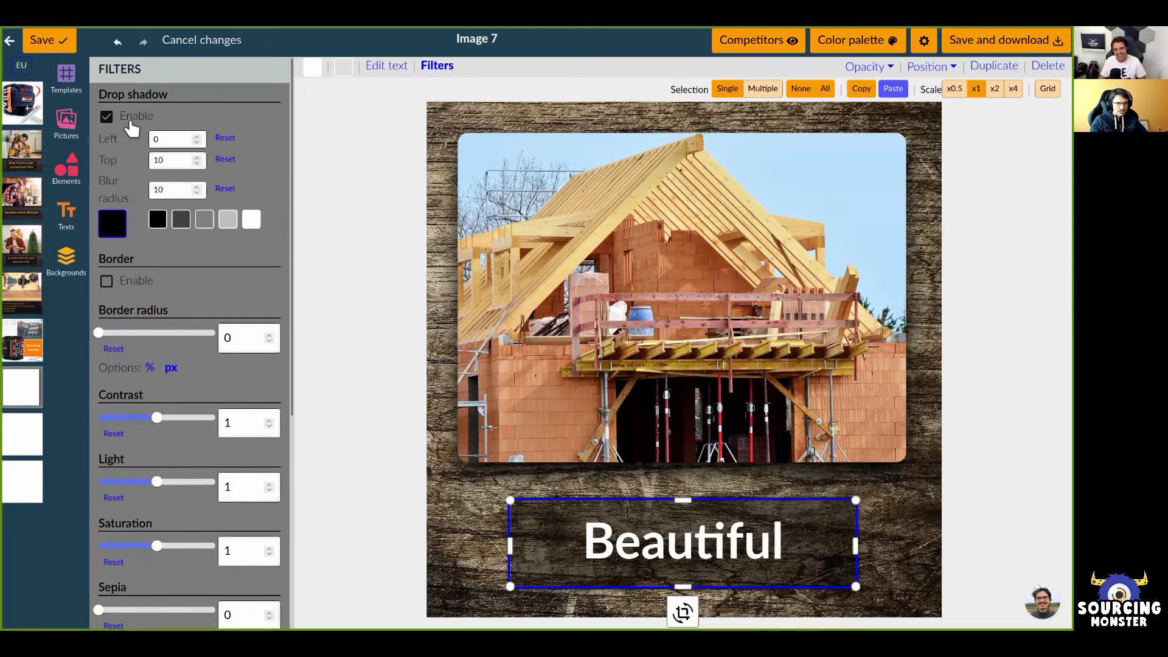
click(972, 553)
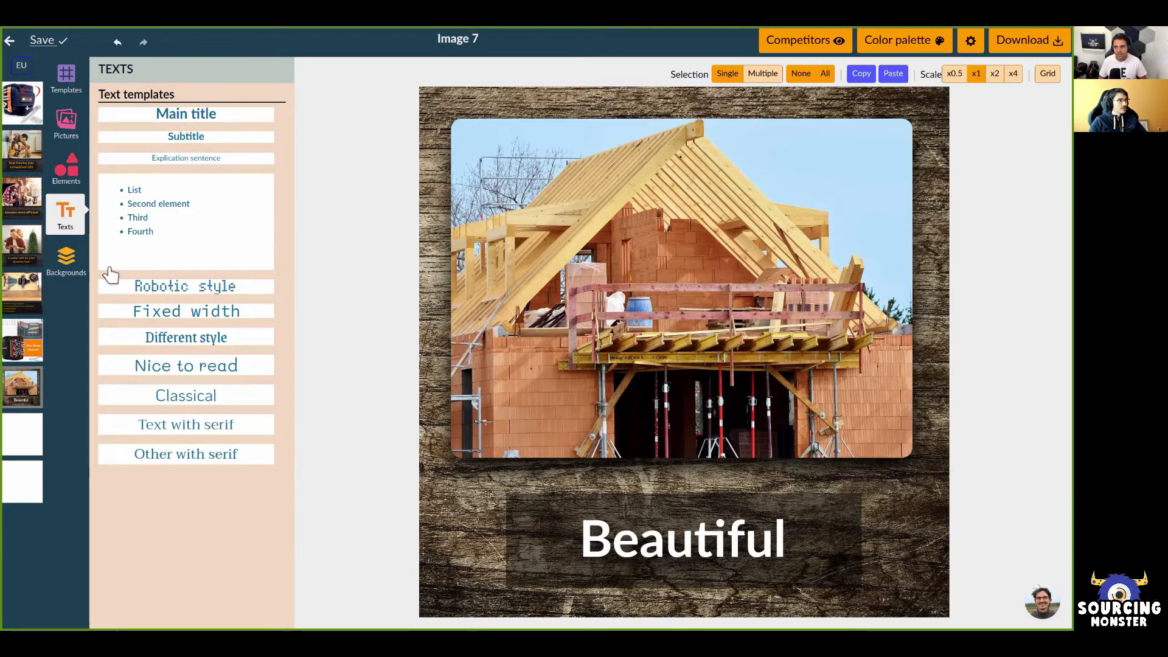
Open the blank Image 8 and preview all templates in the red, yellow, and blue-and-yellow color palettes.
click(23, 435)
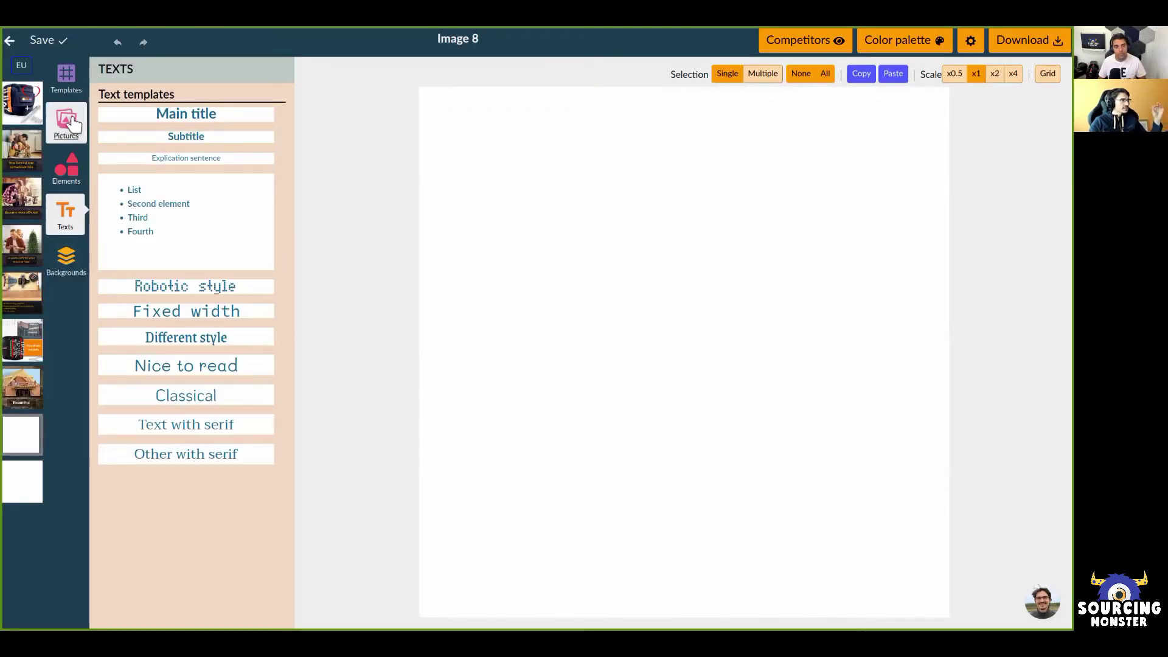
click(65, 91)
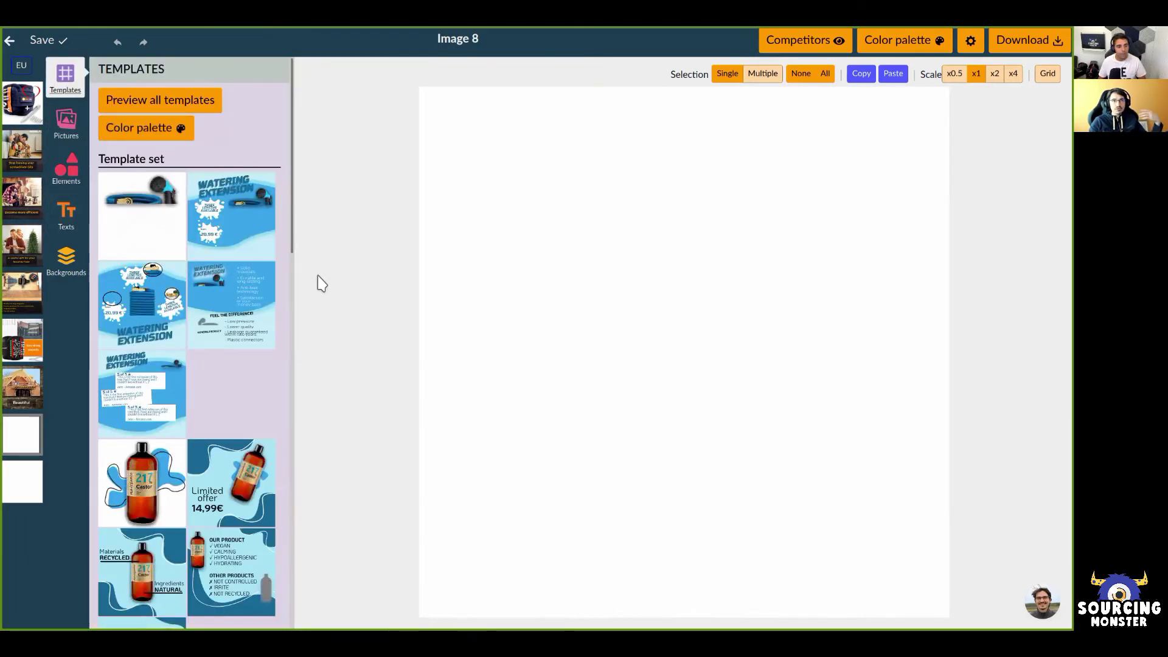
click(174, 105)
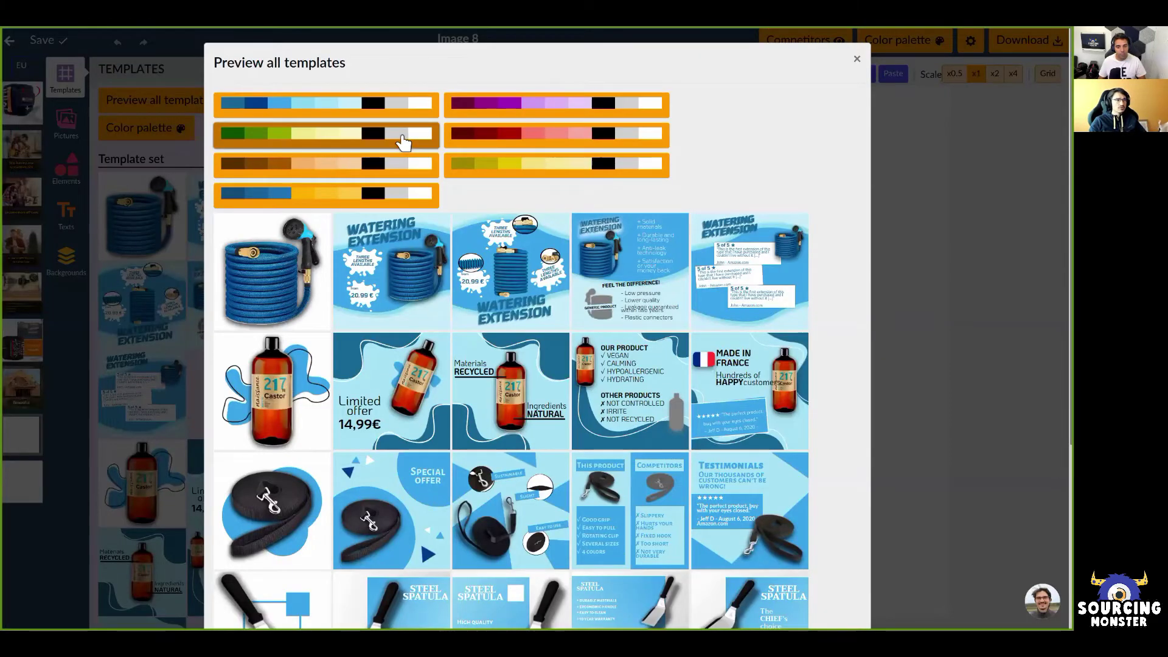
click(403, 141)
click(487, 145)
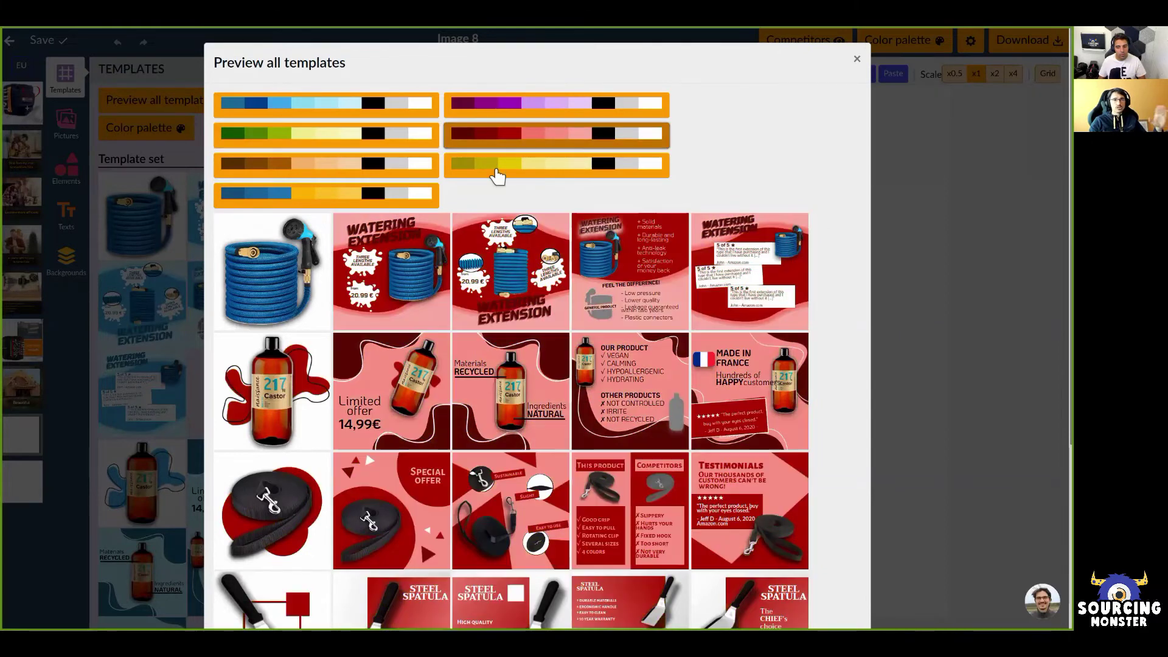
click(496, 176)
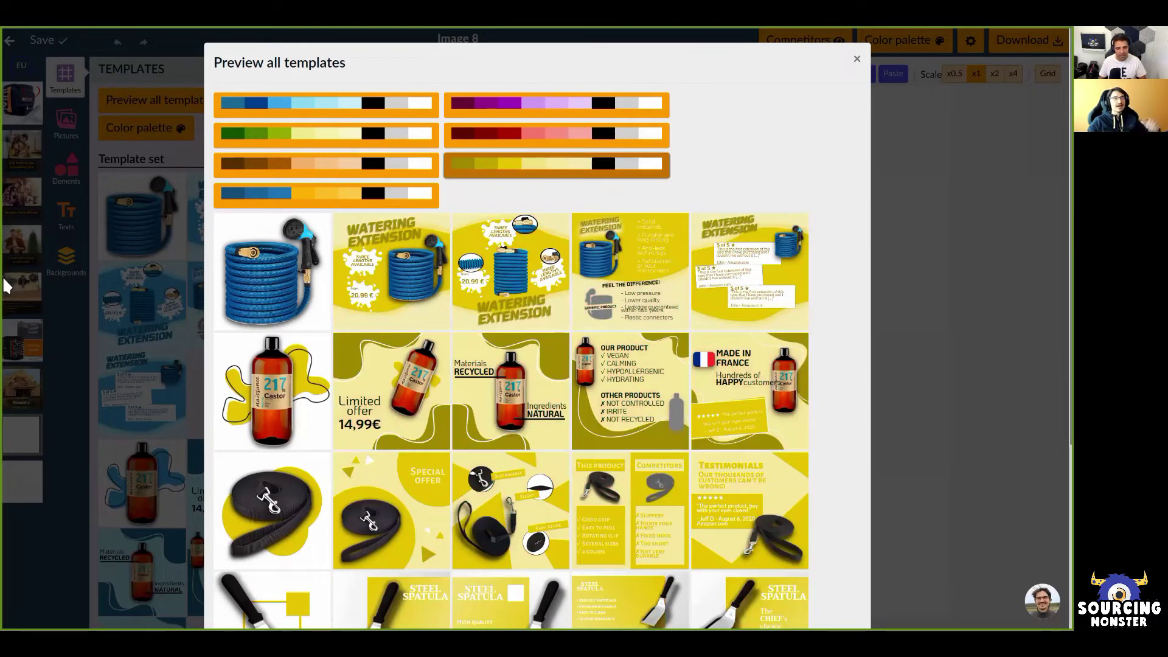
click(326, 193)
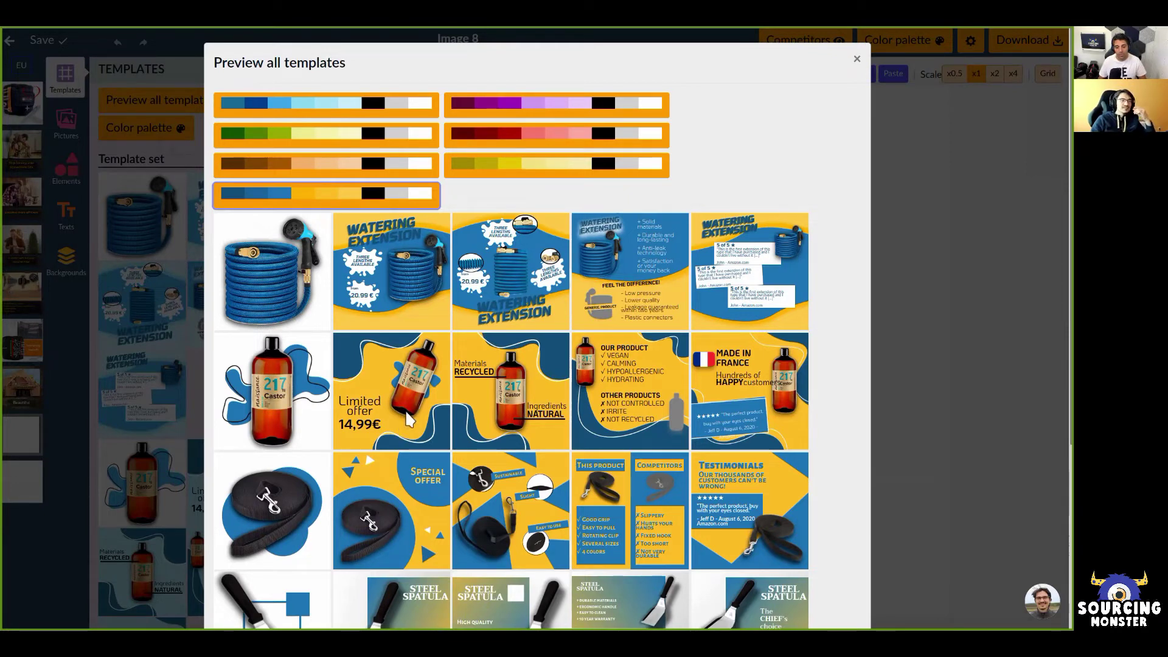
Look through the template sets previewed in the blue-and-yellow palette.
scroll(435, 415, down, 1)
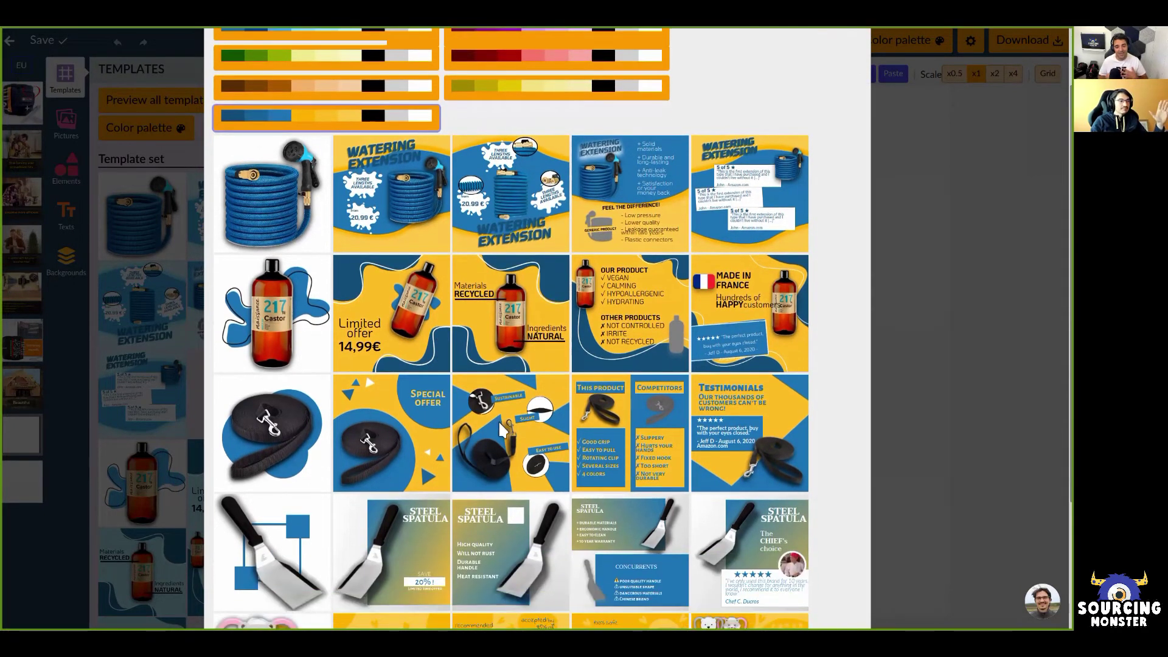
scroll(572, 510, down, 1)
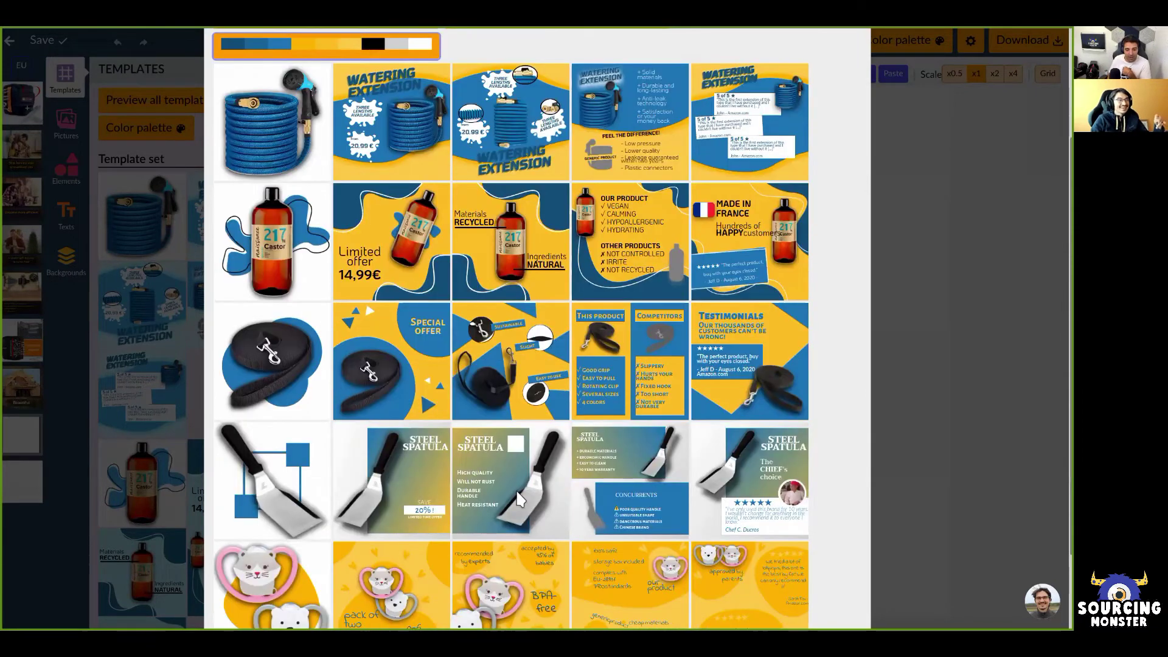
scroll(480, 481, down, 2)
scroll(486, 462, up, 4)
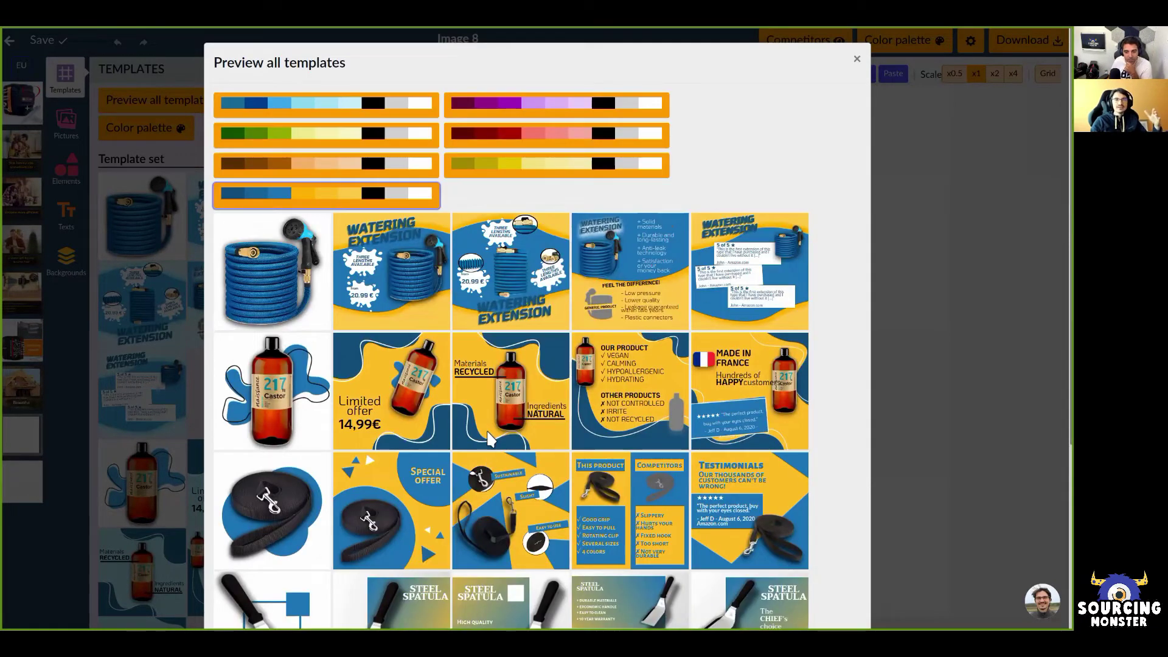
scroll(410, 335, down, 1)
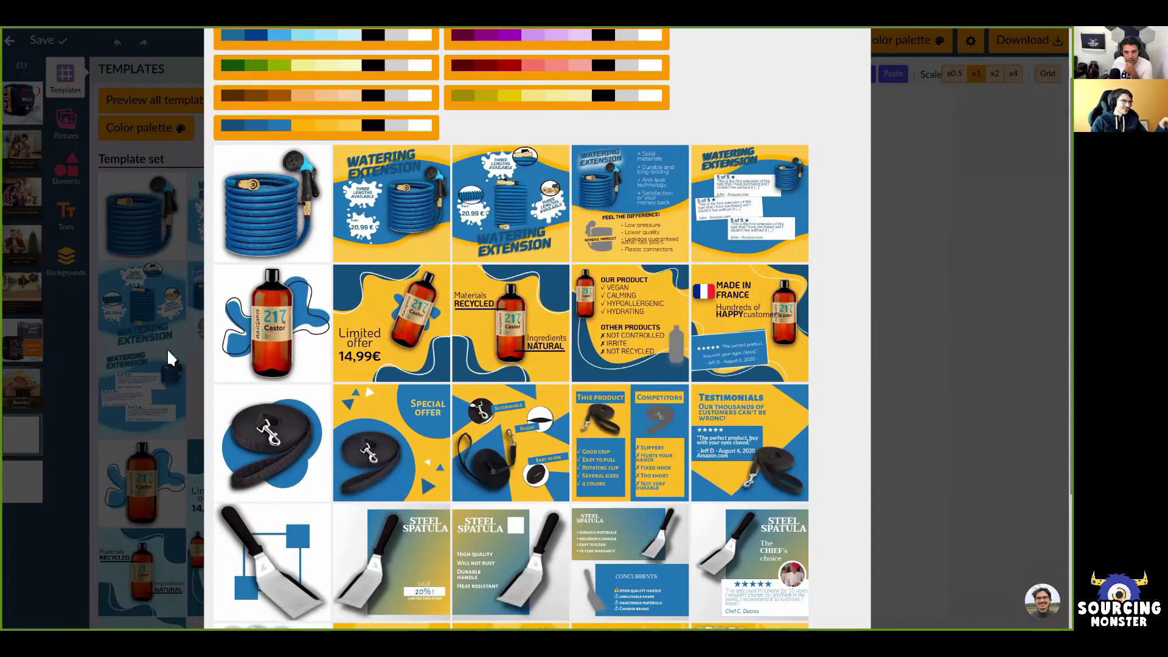
Apply the "Limited offer" bottle template to Image 8 and save the blue-and-yellow palette as its color palette.
click(885, 137)
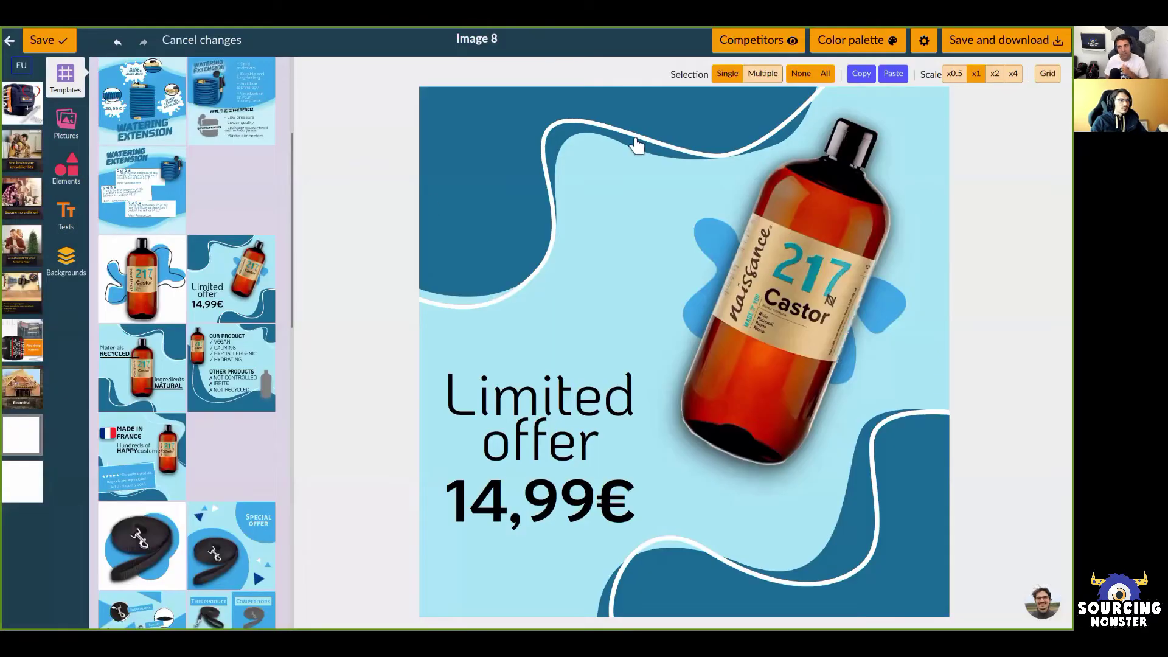
click(858, 40)
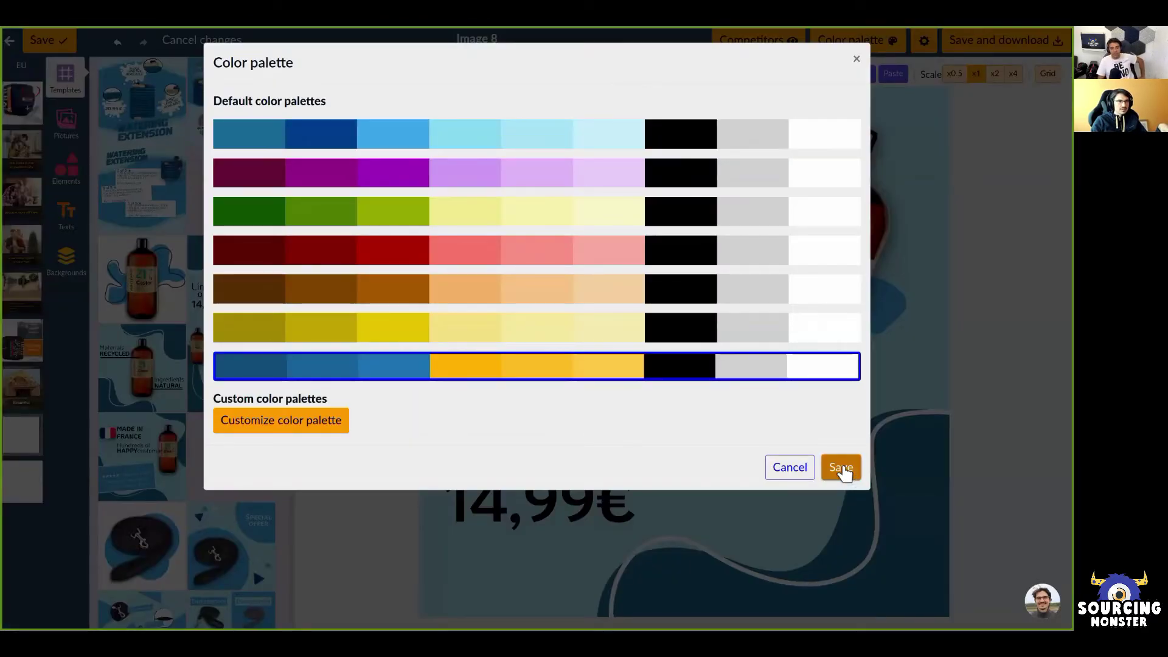
click(843, 469)
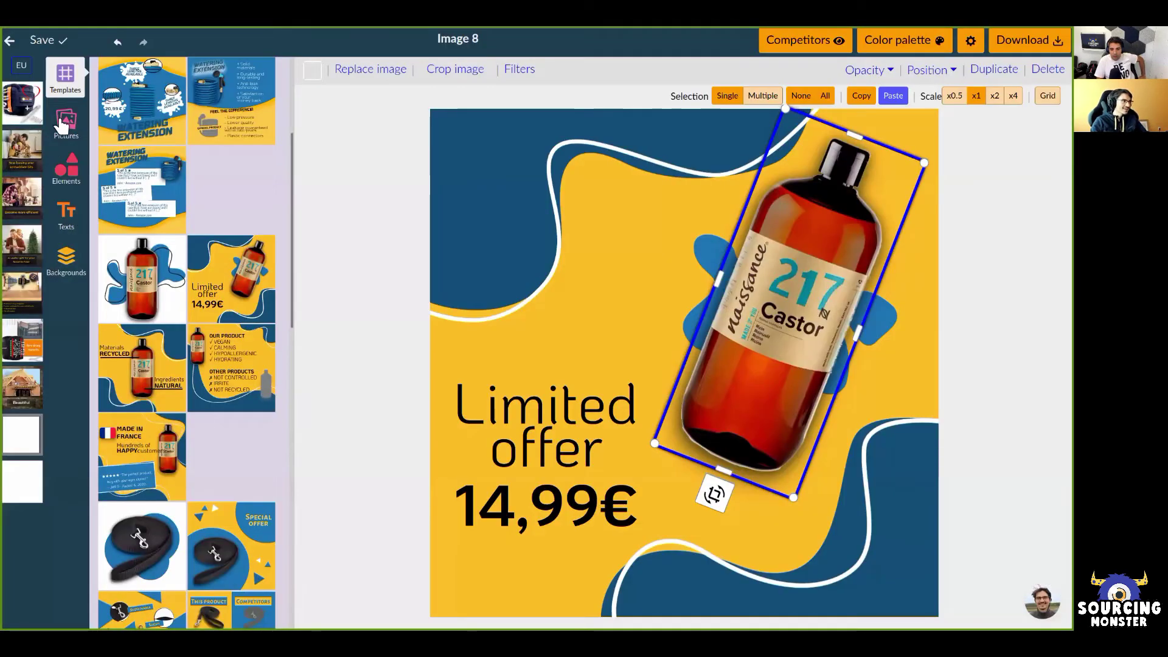
Delete the bottle from the "Limited offer" design and add the cut-out wristband from the product pictures.
key(Delete)
click(201, 135)
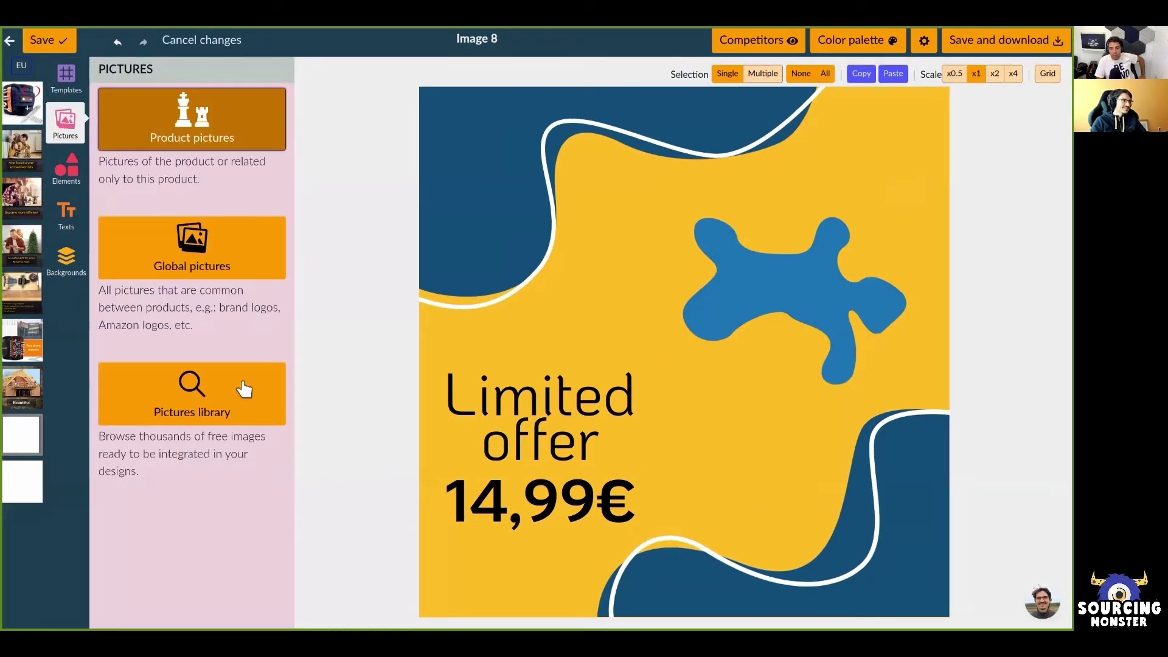
scroll(225, 475, down, 2)
click(225, 475)
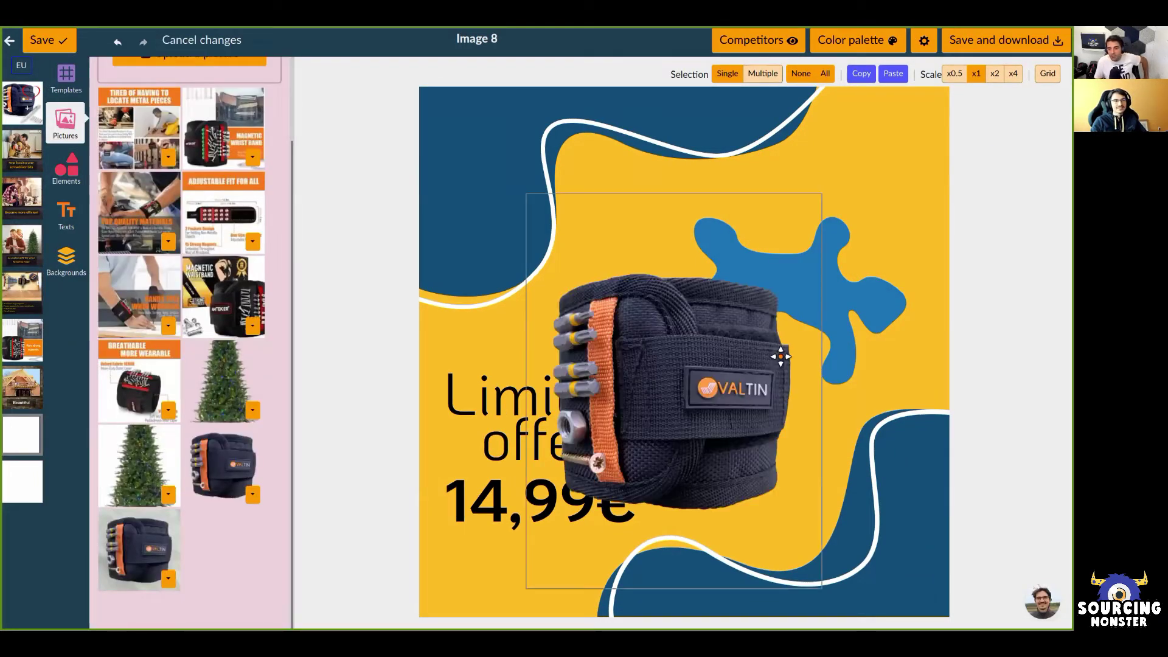
Move the wristband over the blue splash shape and tilt it clockwise like the template's original bottle.
click(798, 513)
drag(838, 322, 803, 359)
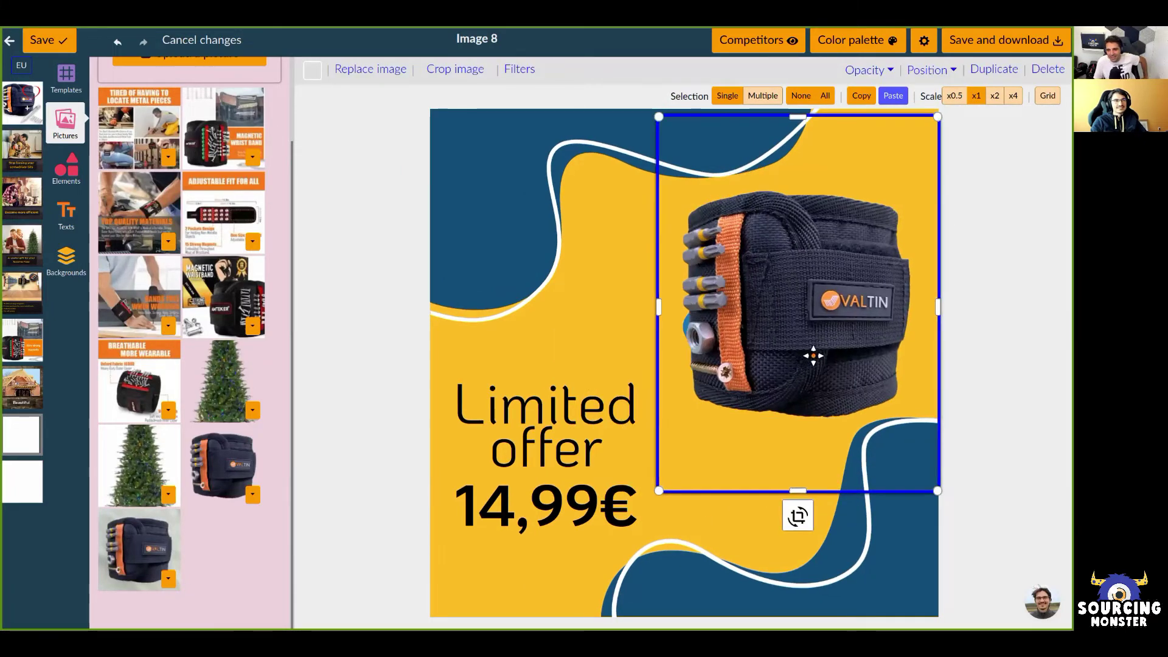
drag(797, 515, 709, 496)
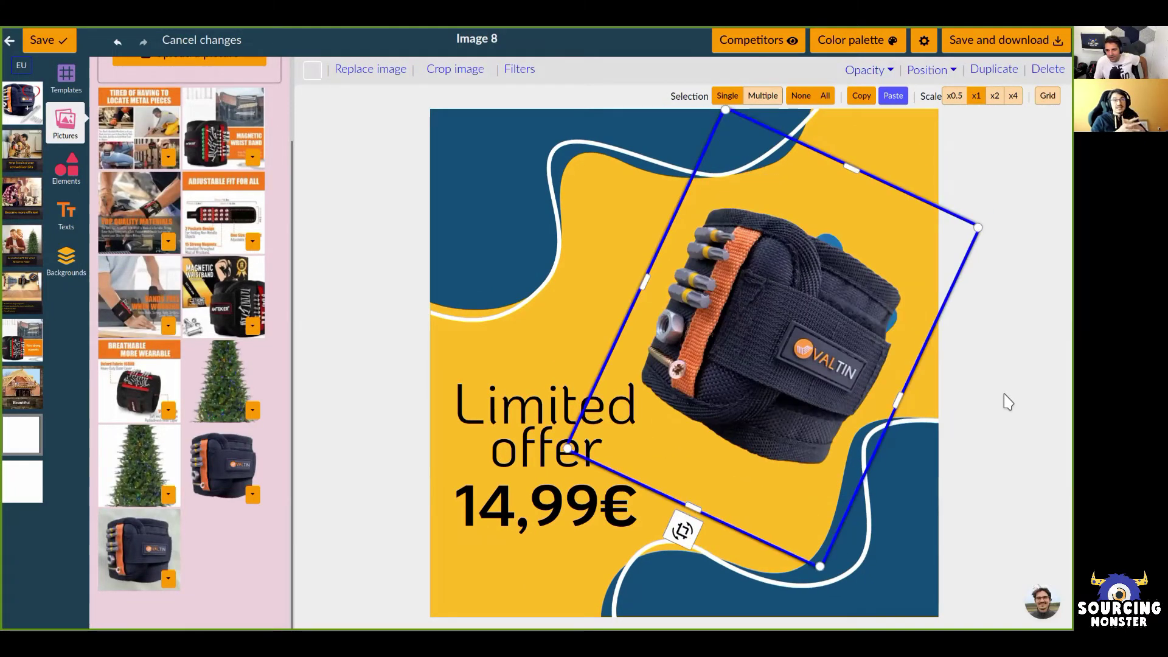
click(1004, 400)
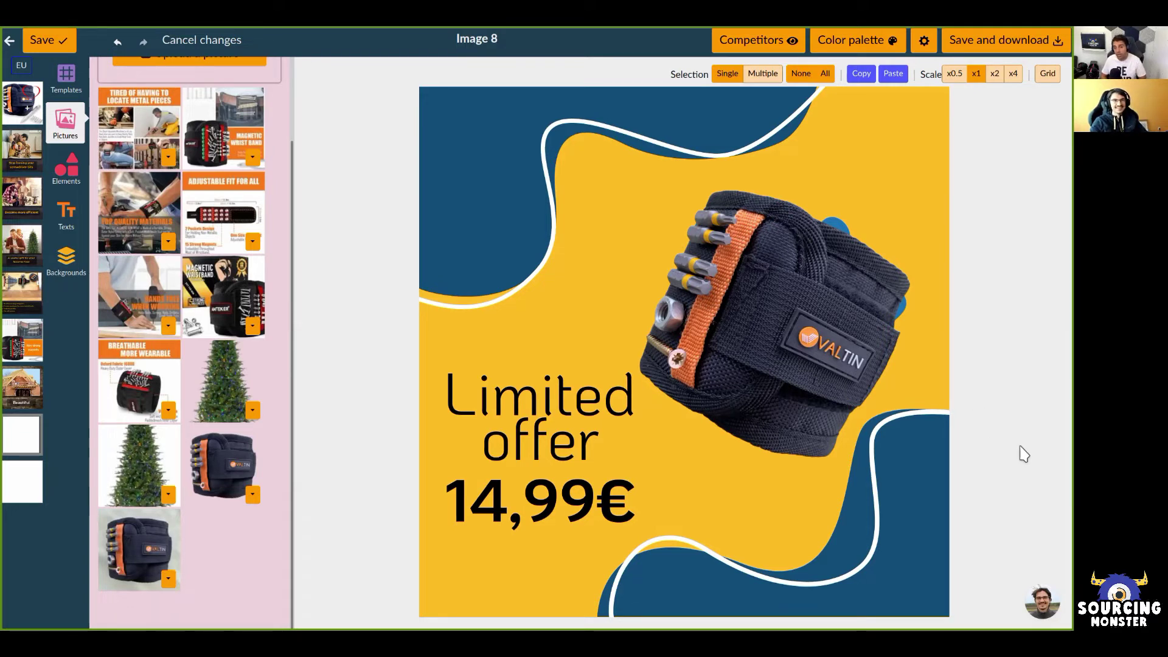
Save the Image 8 design and open Image 4.
click(66, 39)
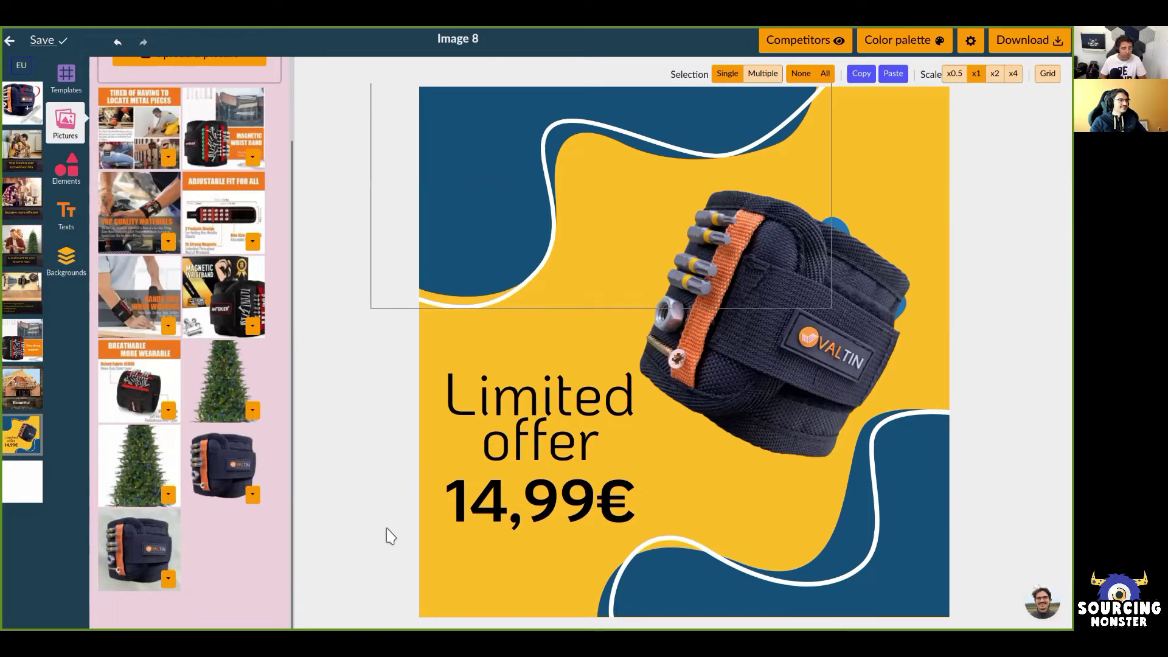
click(22, 249)
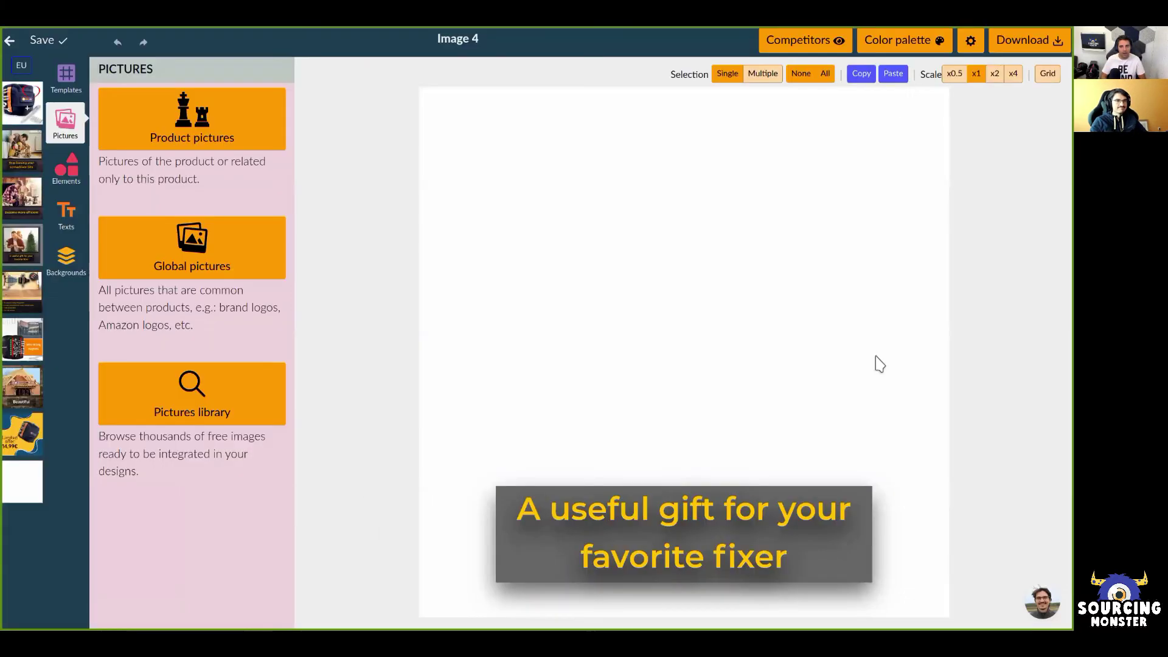